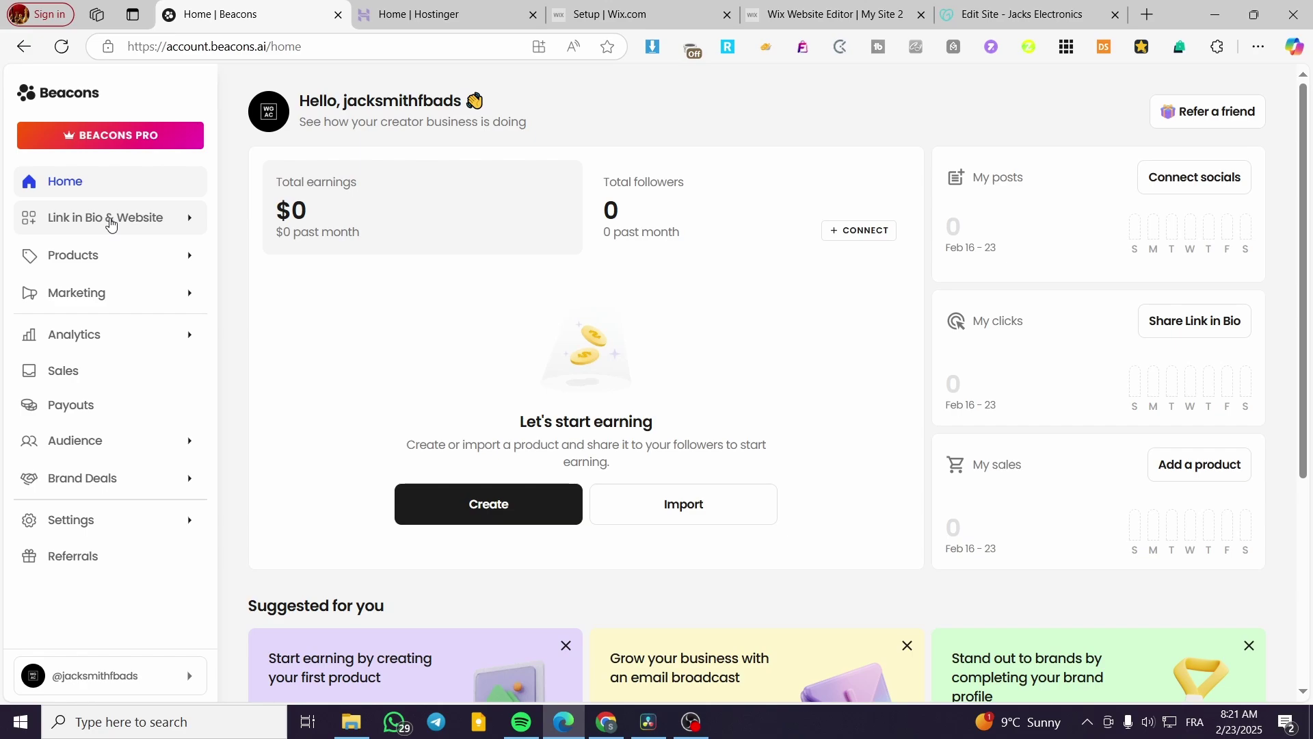
# - Open the Link in Bio page editor, with Header and Links enabled and Email Signup and Store off
pyautogui.click(108, 220)
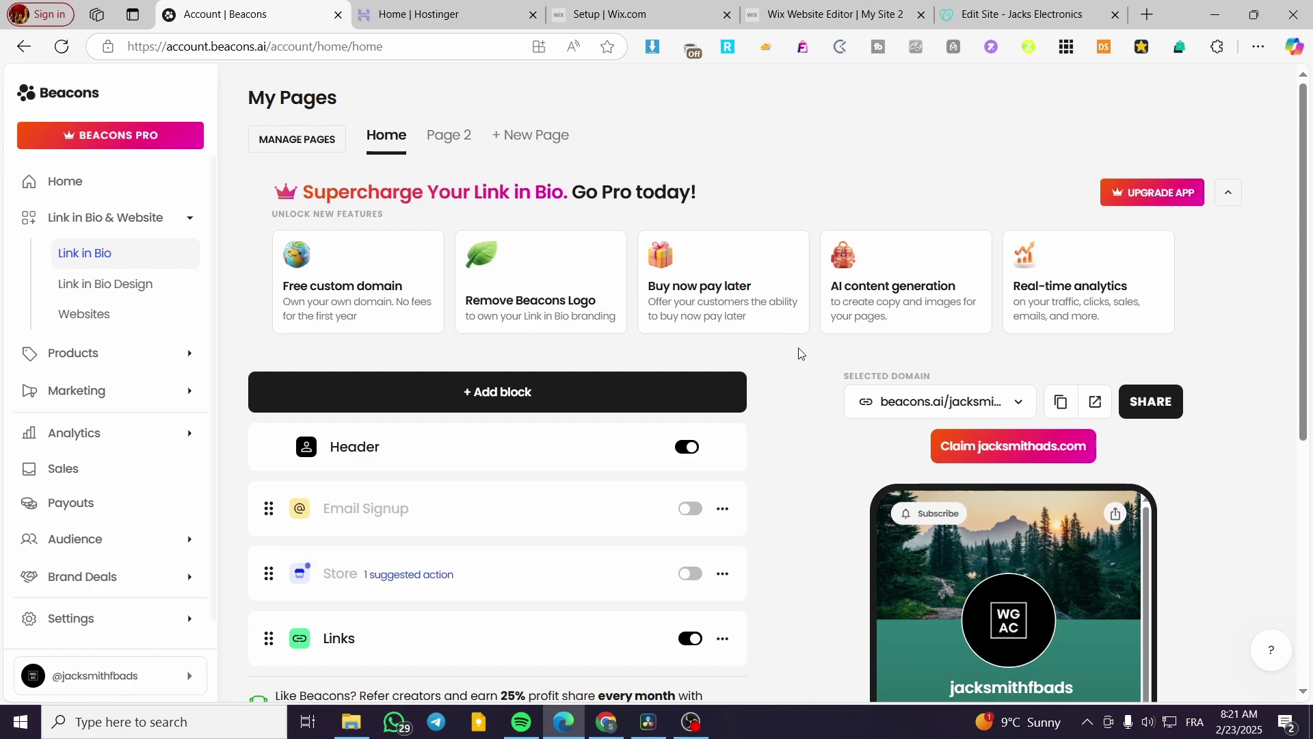
pyautogui.scroll(-3, 795, 345)
pyautogui.scroll(-3, 1175, 541)
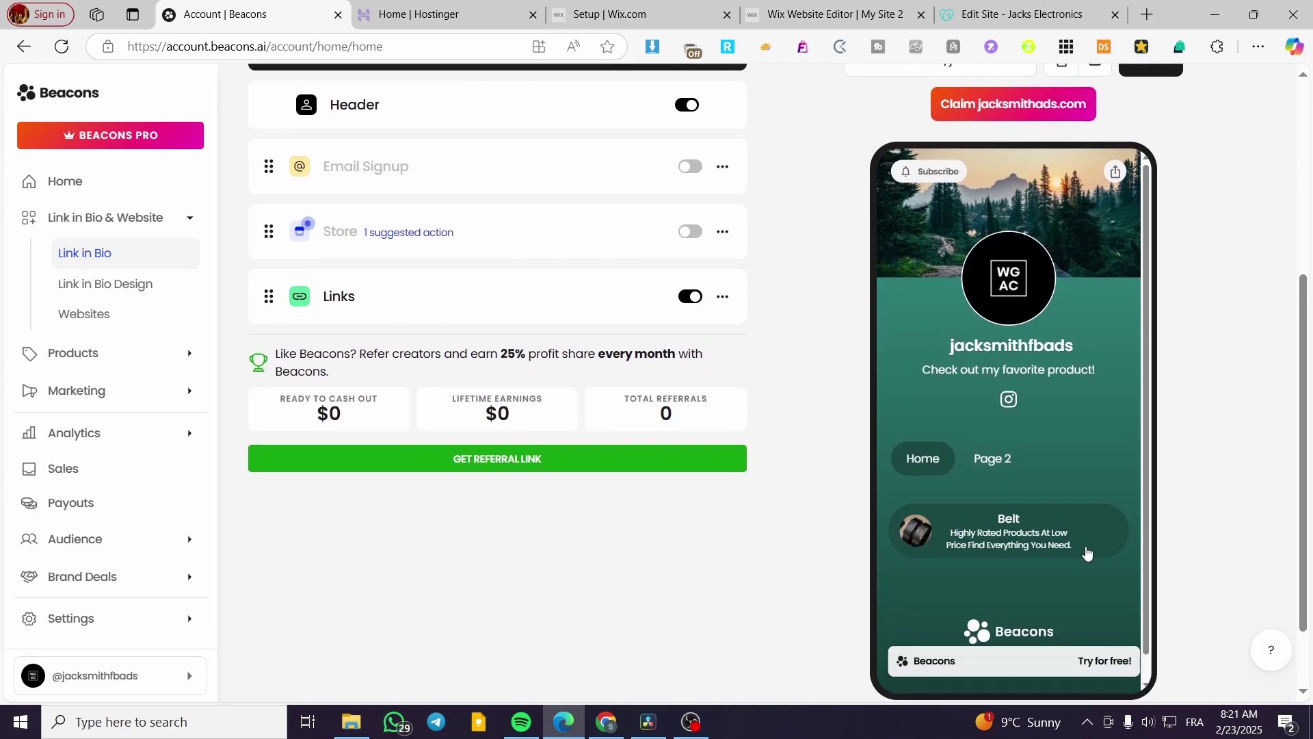
# - Preview Page 2, then return the phone preview to the Home page showing the Belt link
pyautogui.click(992, 463)
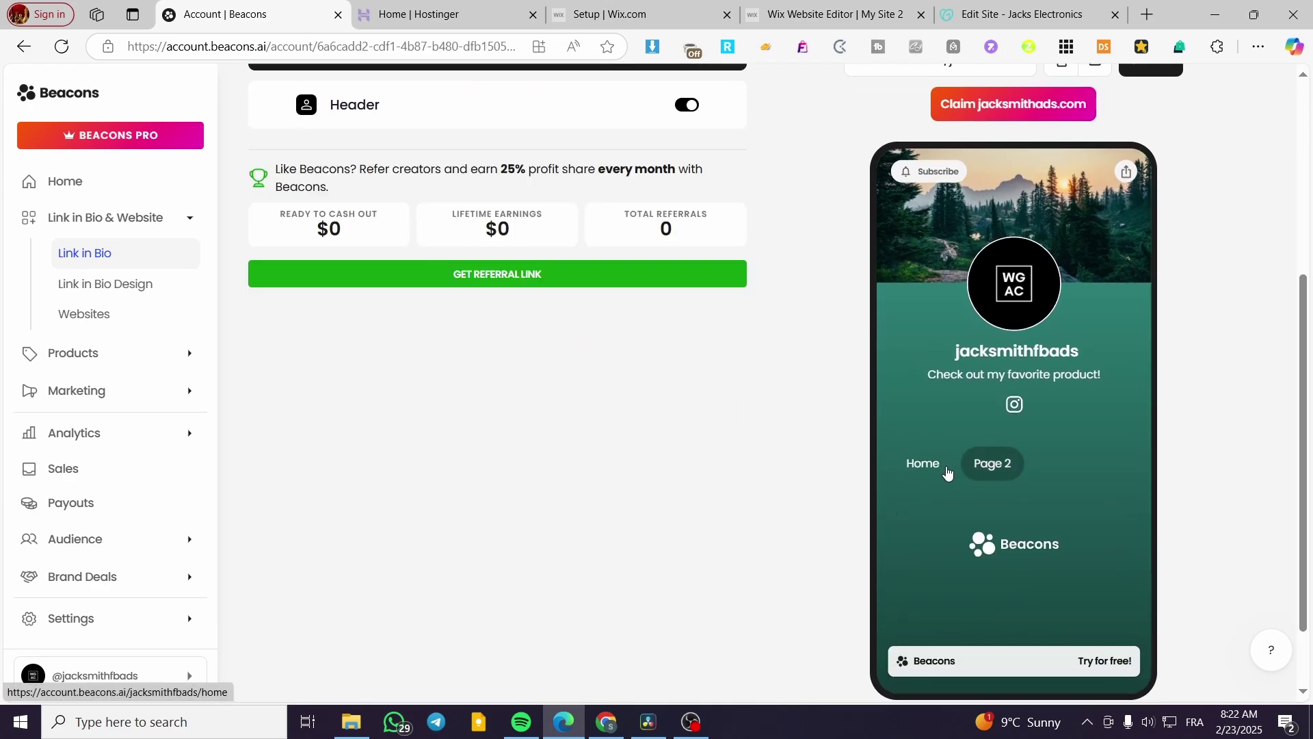
pyautogui.click(935, 472)
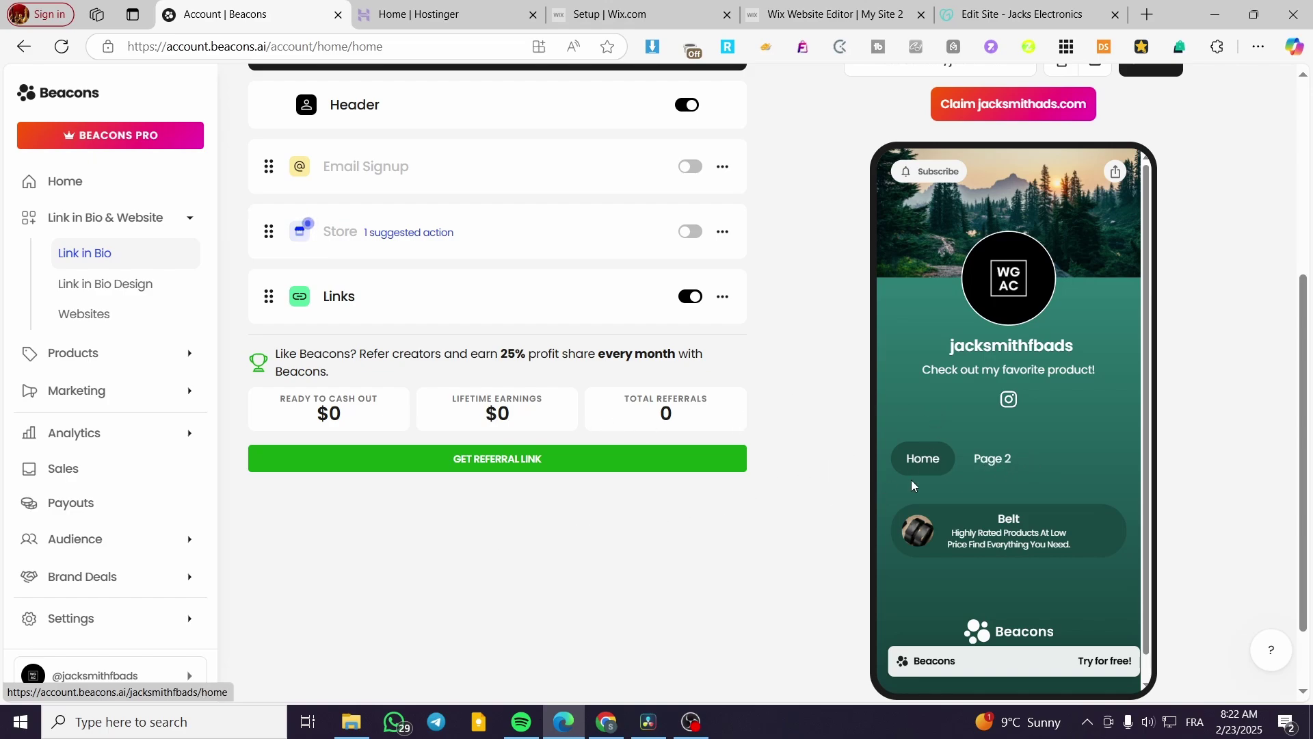
pyautogui.scroll(2, 1110, 513)
pyautogui.scroll(5, 1110, 513)
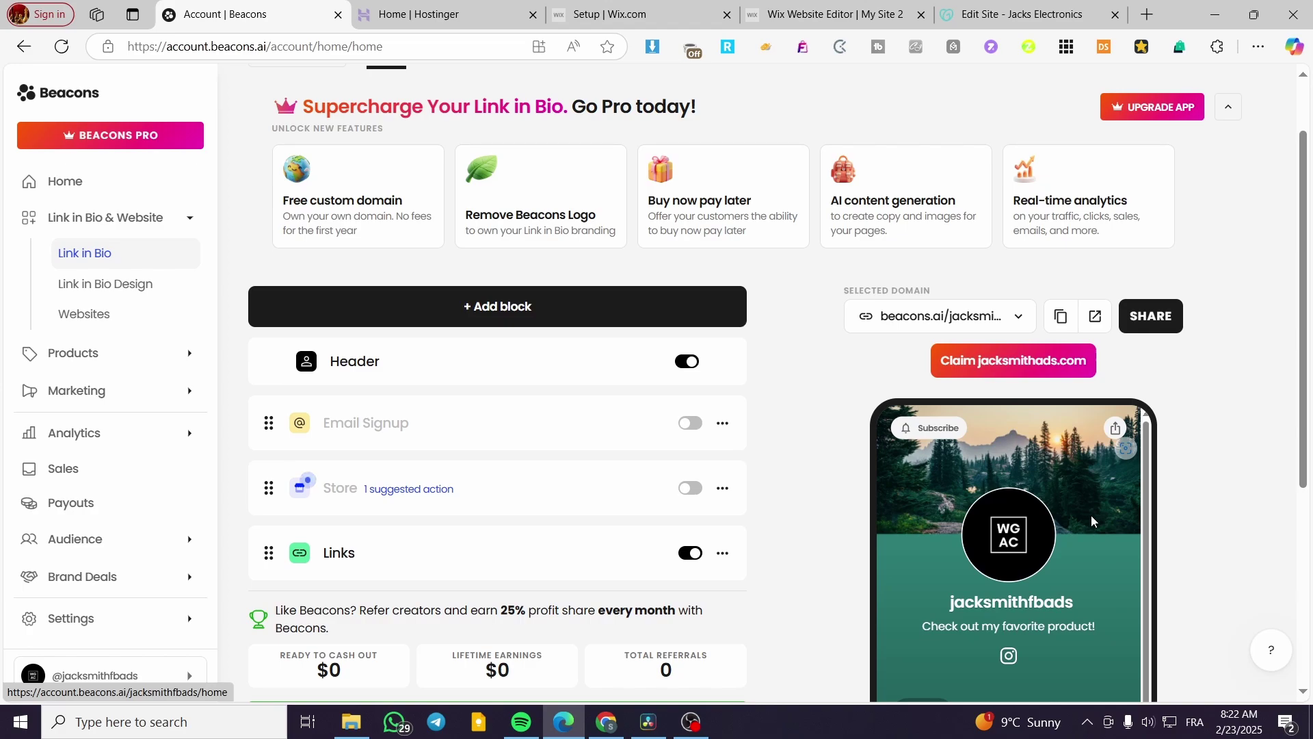
pyautogui.scroll(-4, 1217, 534)
pyautogui.scroll(3, 1217, 534)
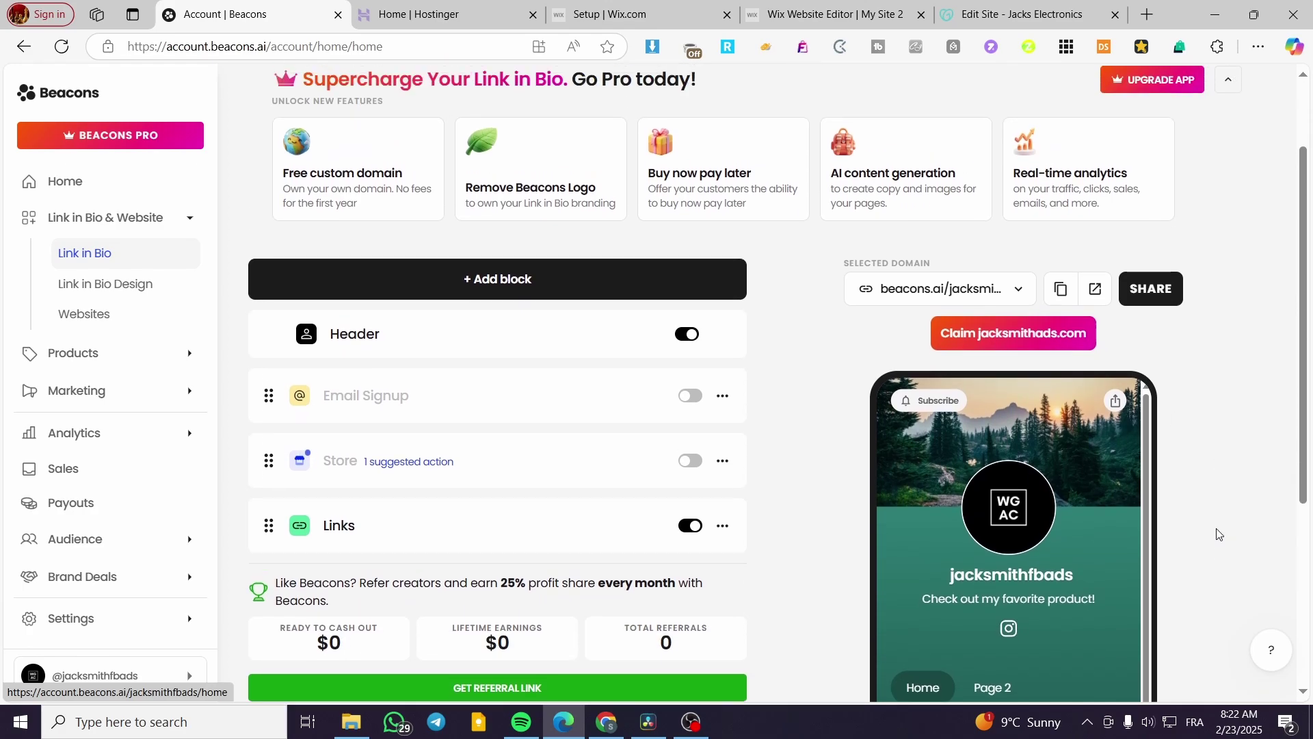
pyautogui.scroll(-1, 1217, 534)
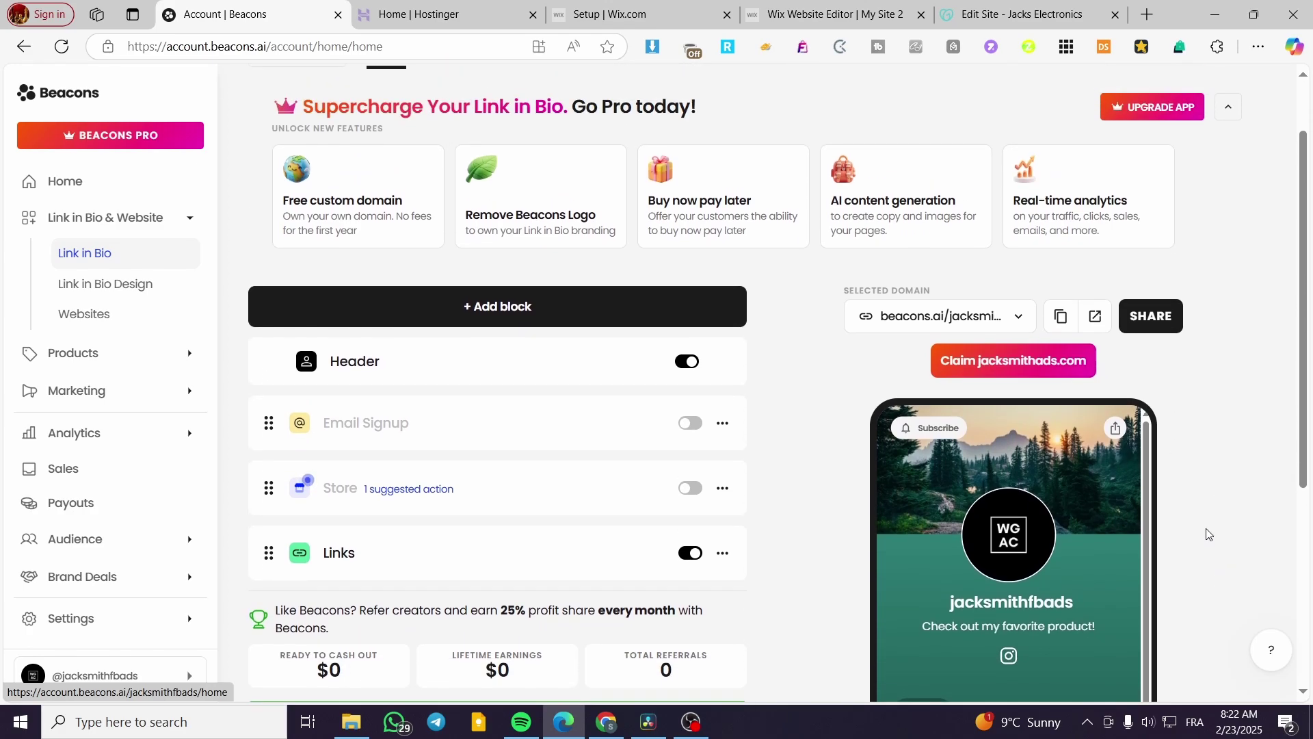
pyautogui.scroll(-5, 1141, 528)
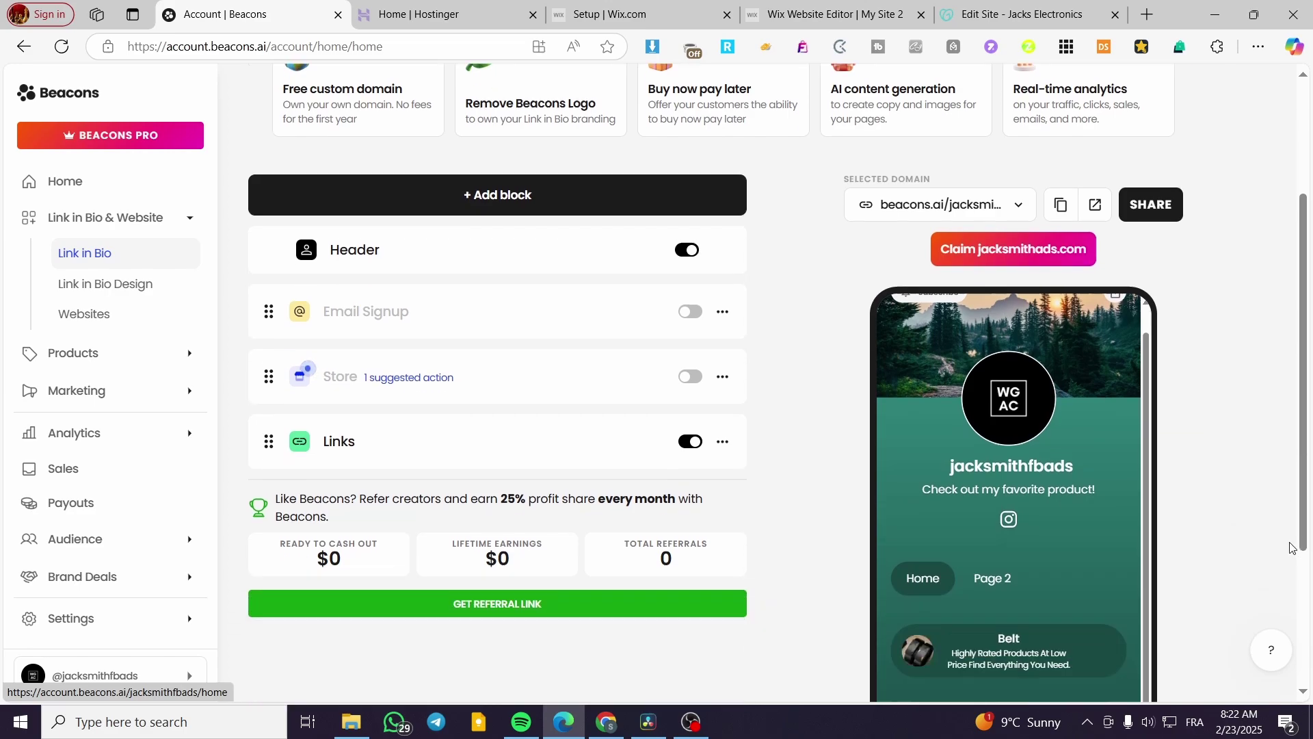
pyautogui.scroll(2, 849, 528)
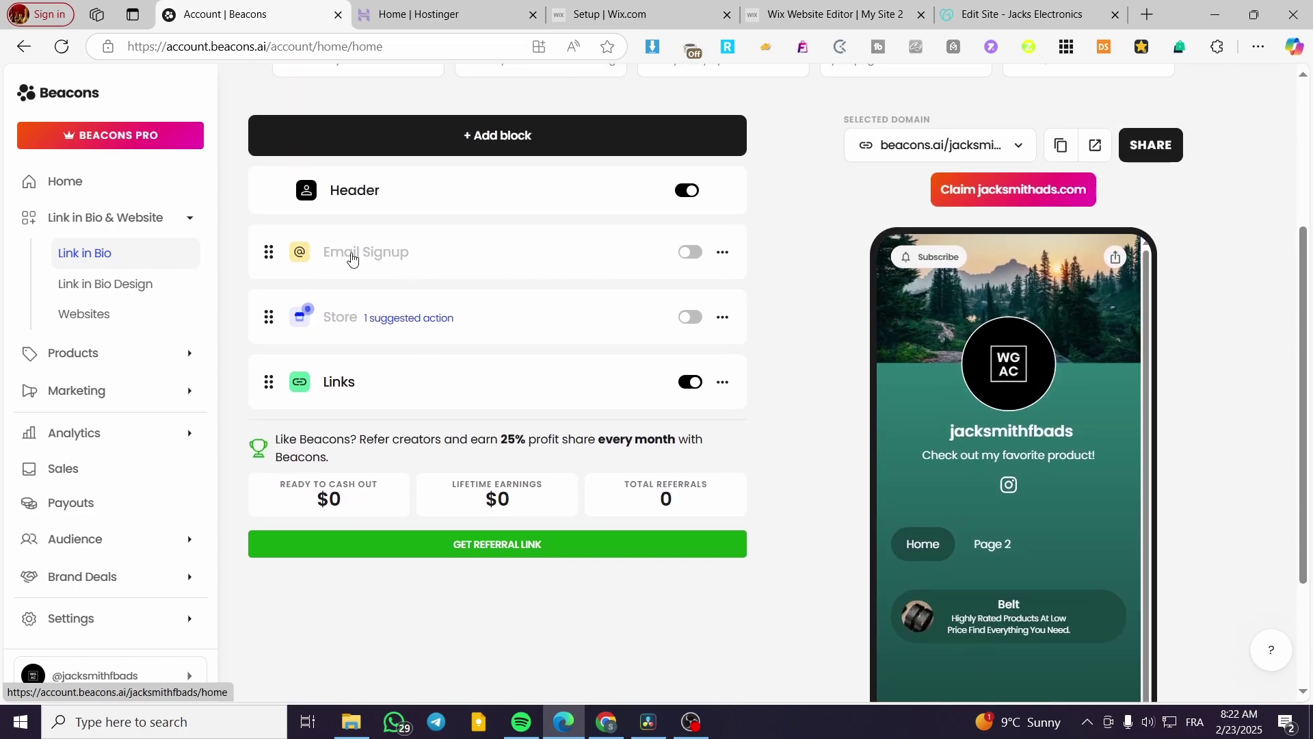
pyautogui.click(691, 255)
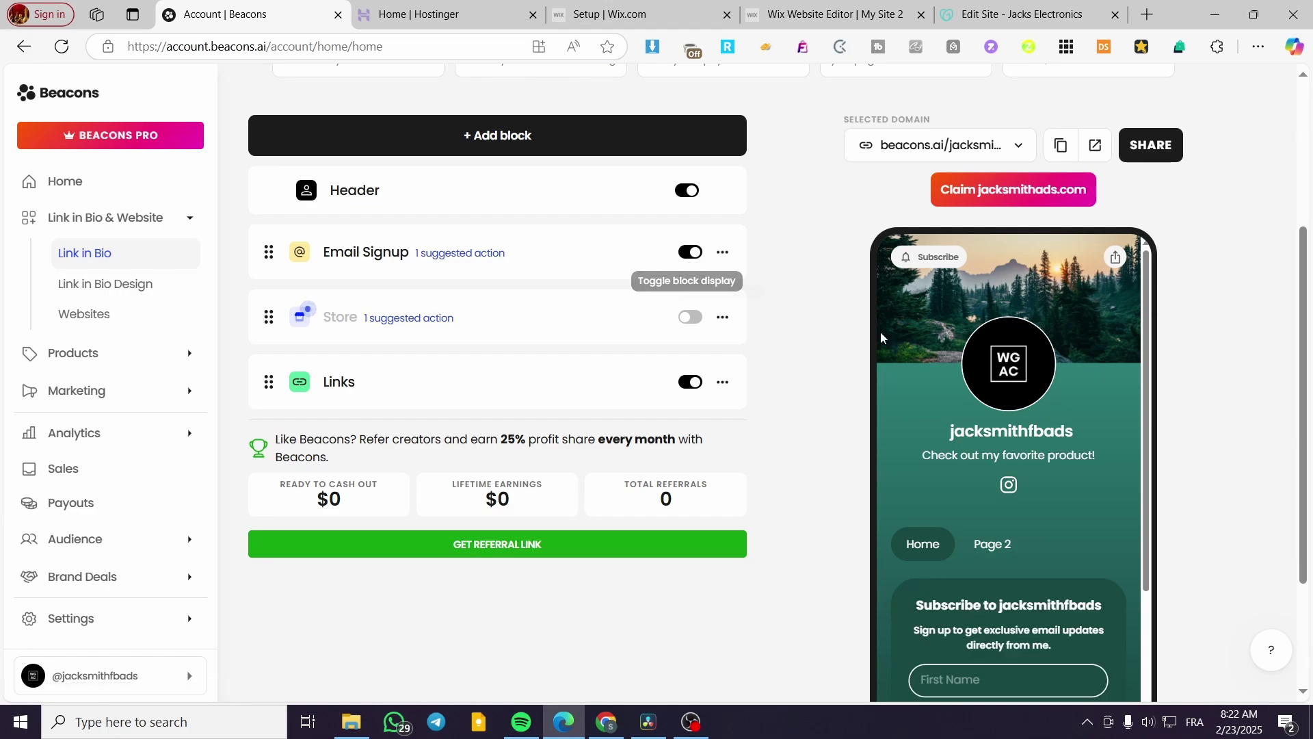
pyautogui.click(698, 258)
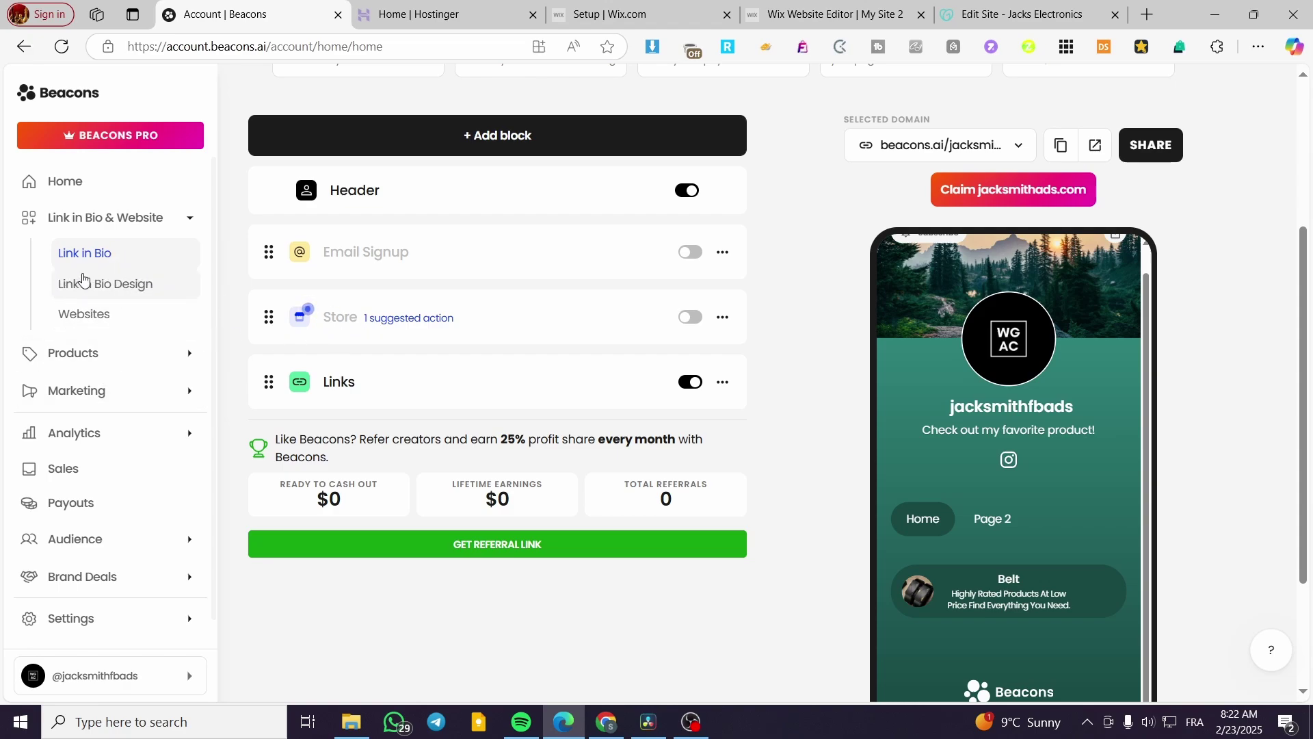
pyautogui.click(89, 315)
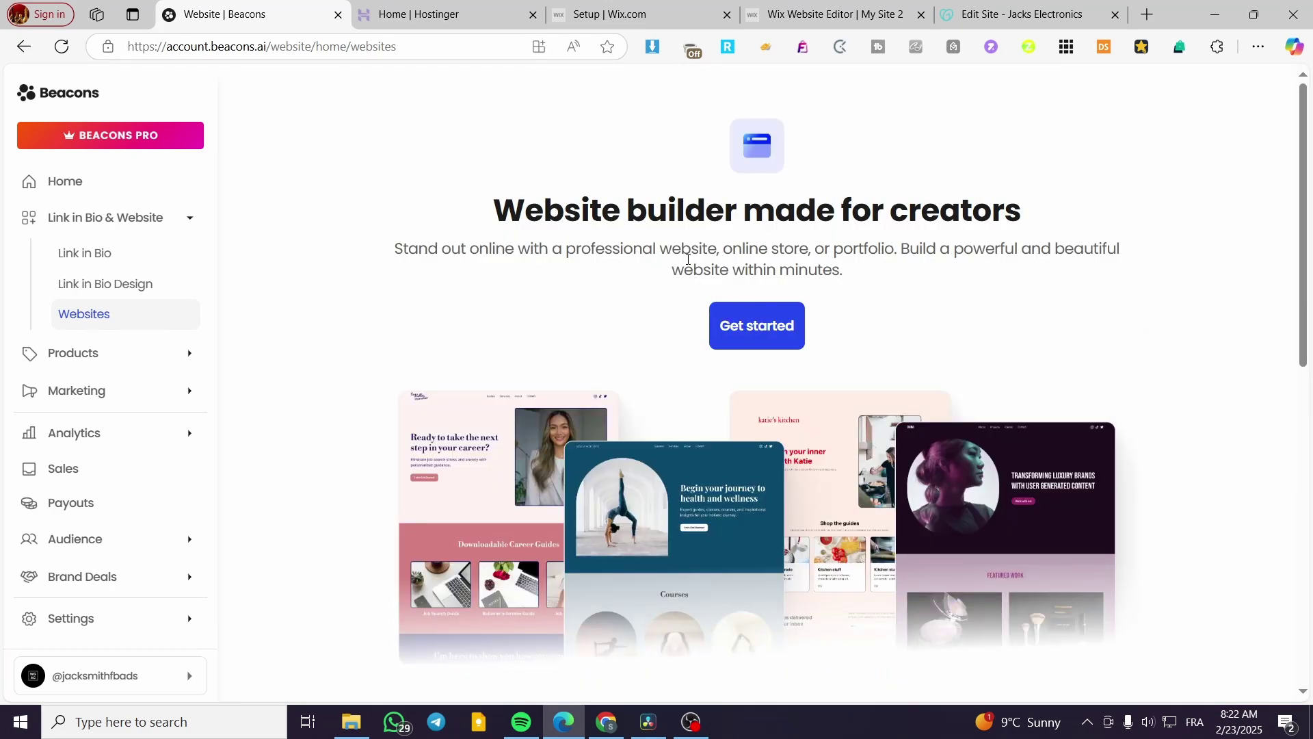
# - Choose to start building a new website from a template
pyautogui.scroll(-3, 1172, 272)
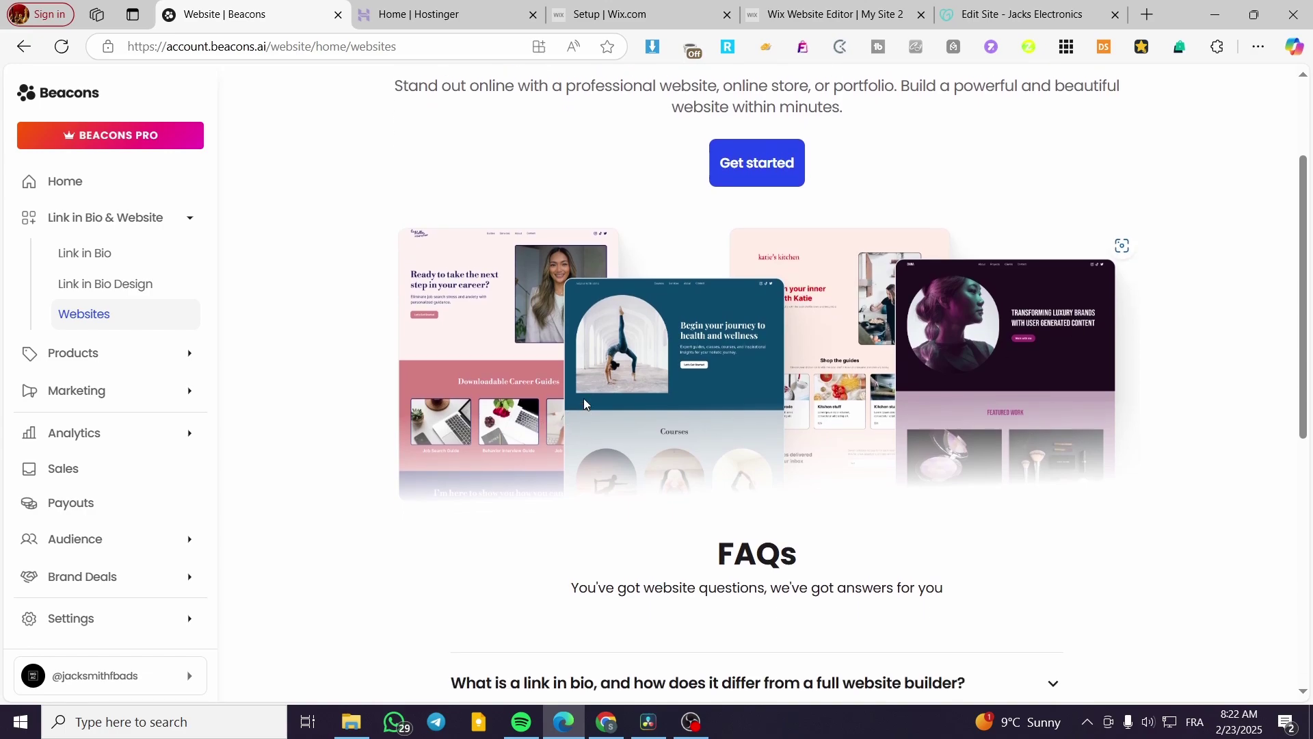
pyautogui.scroll(3, 780, 370)
pyautogui.click(741, 334)
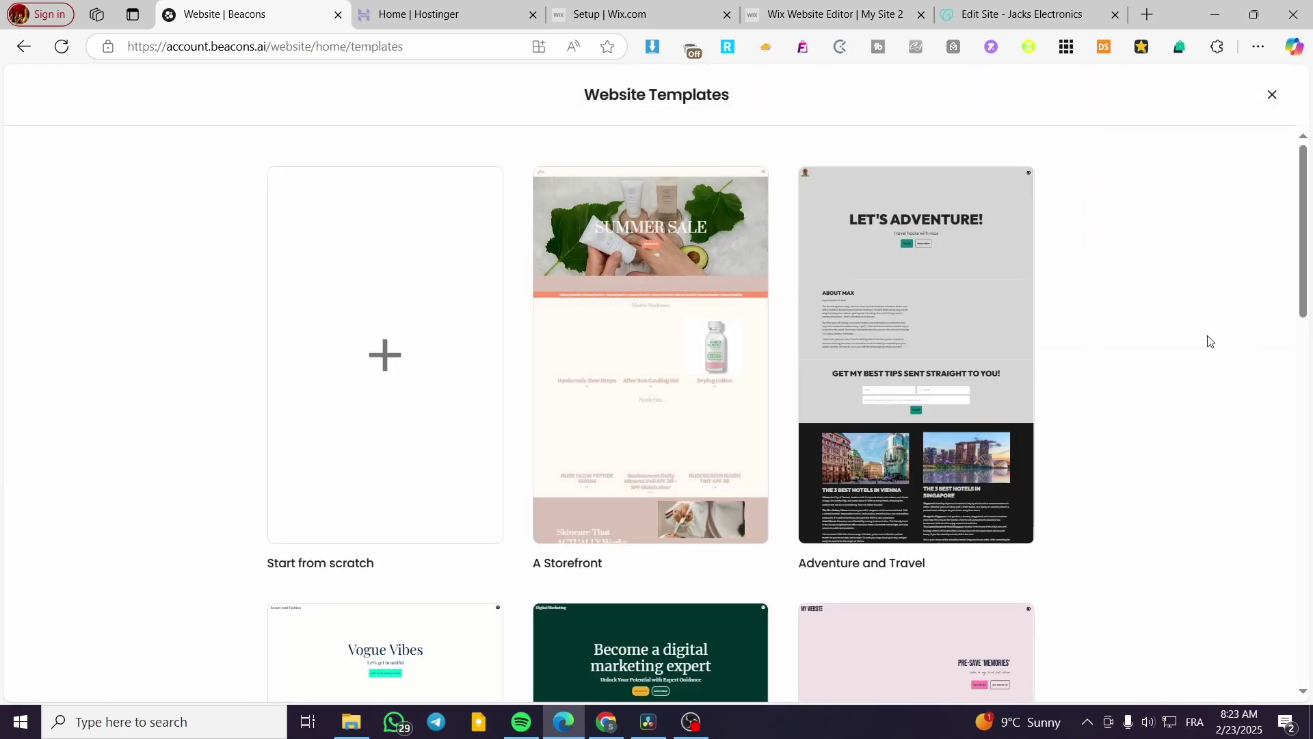
# - Browse Website Templates such as Start from scratch, A Storefront, Beauty and Fashion, Adventure and Travel
pyautogui.scroll(-3, 1208, 342)
pyautogui.scroll(3, 685, 452)
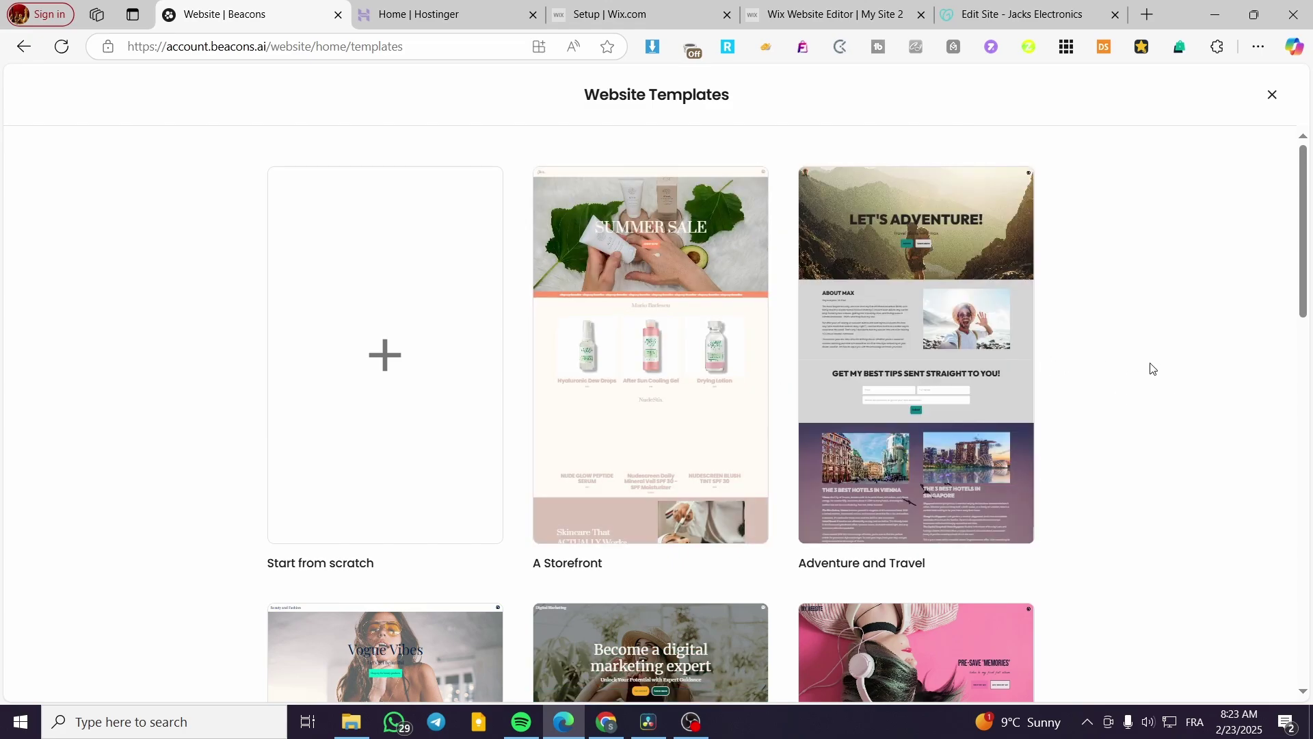
pyautogui.scroll(-5, 1151, 369)
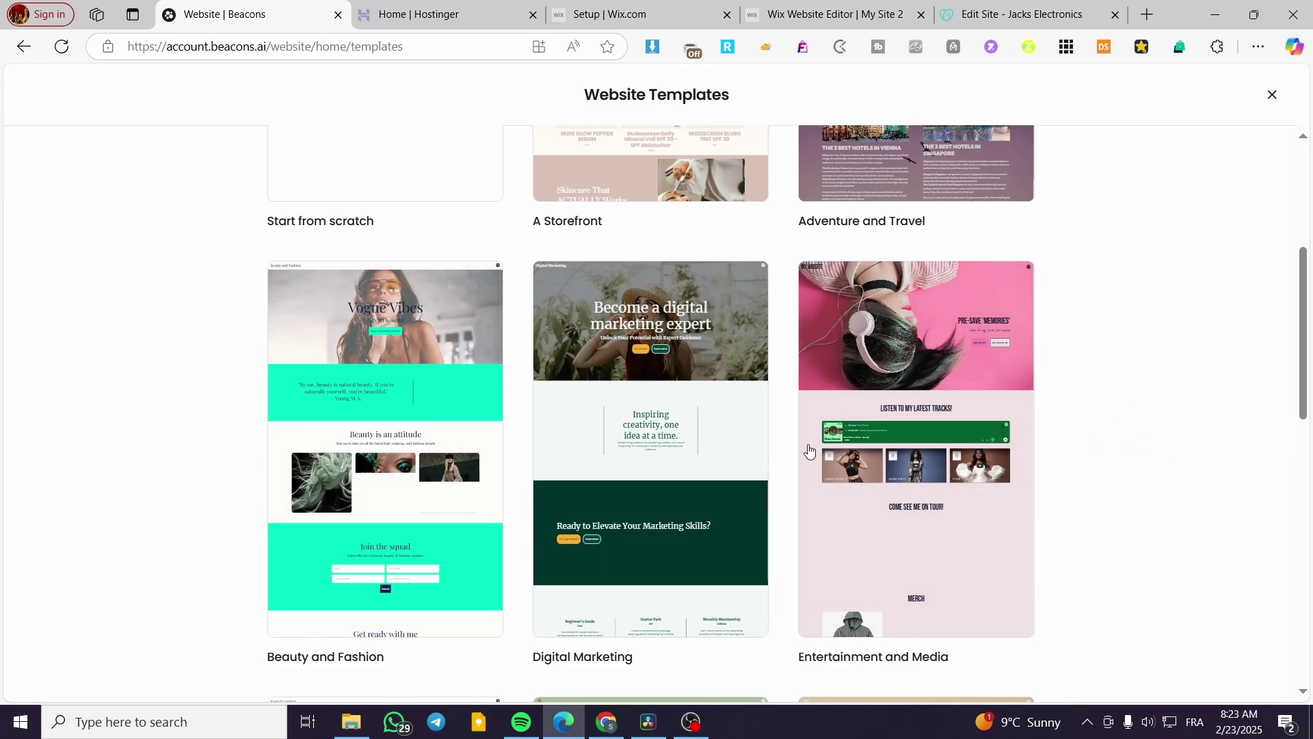
pyautogui.scroll(-5, 1115, 434)
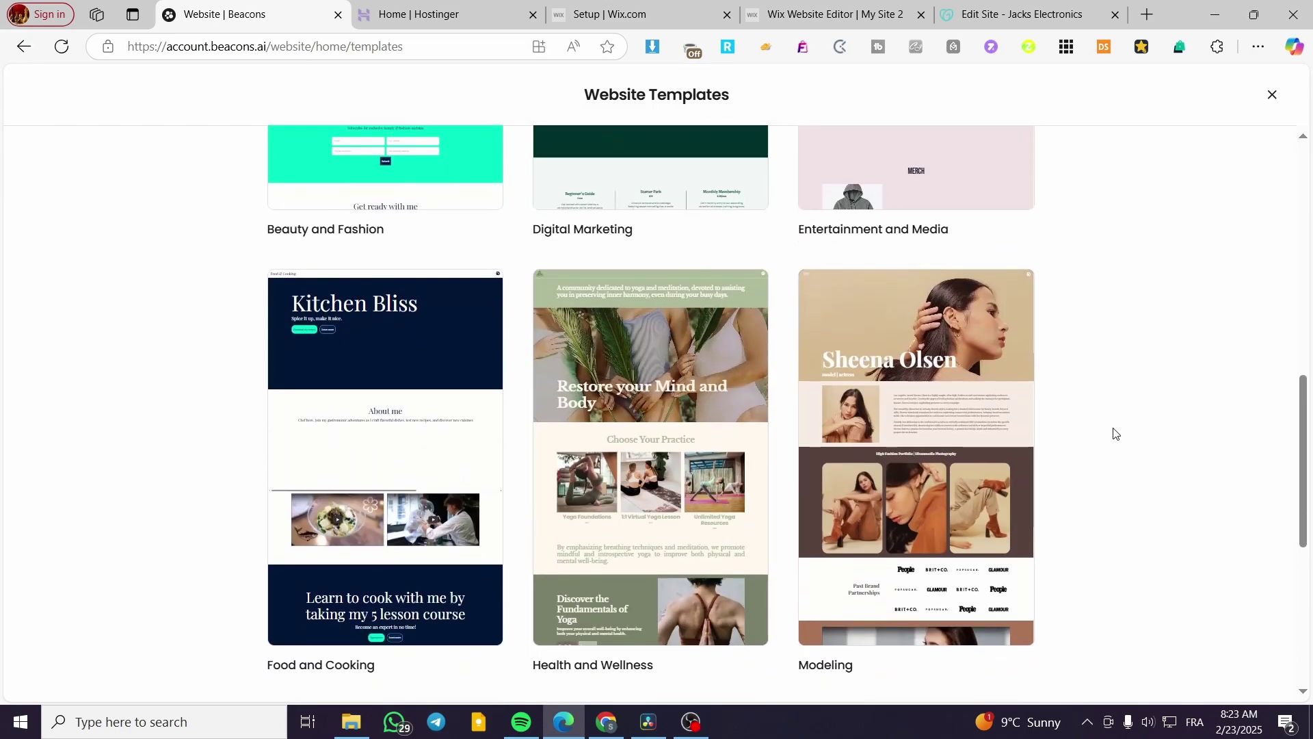
pyautogui.scroll(-2, 1156, 431)
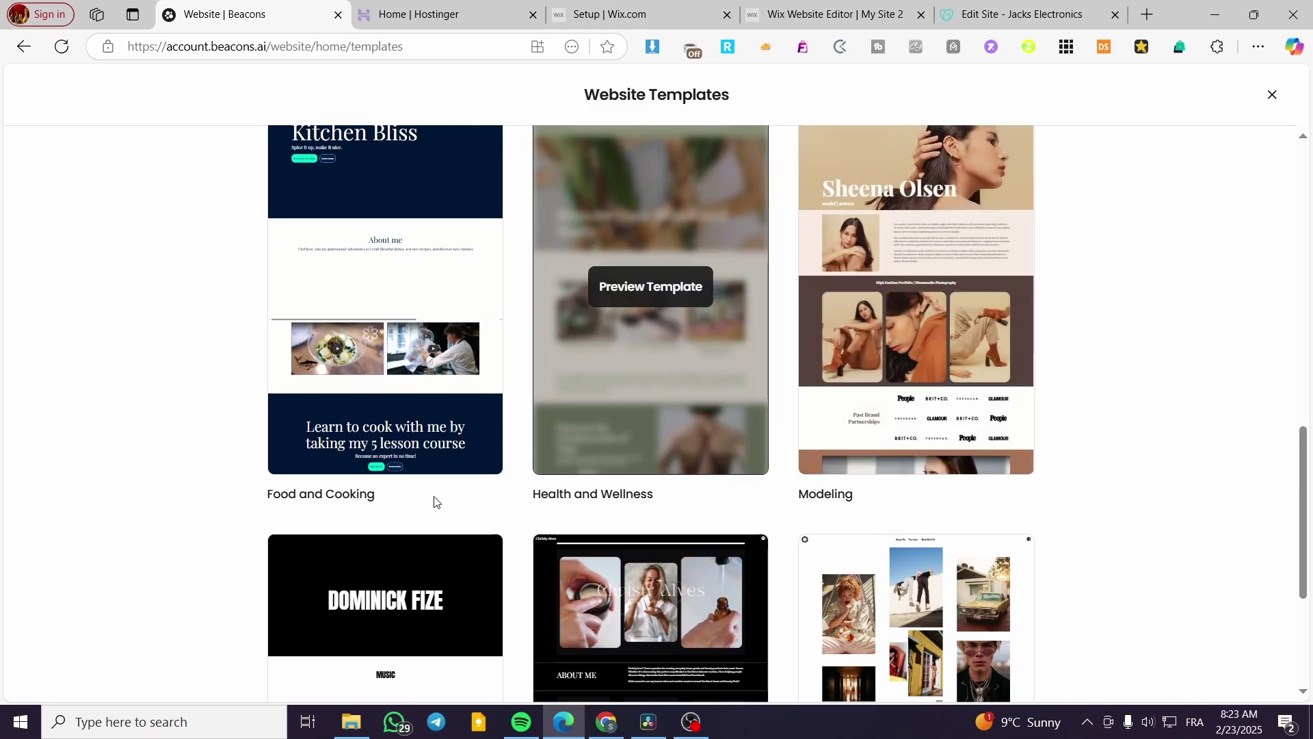
pyautogui.scroll(-3, 1094, 479)
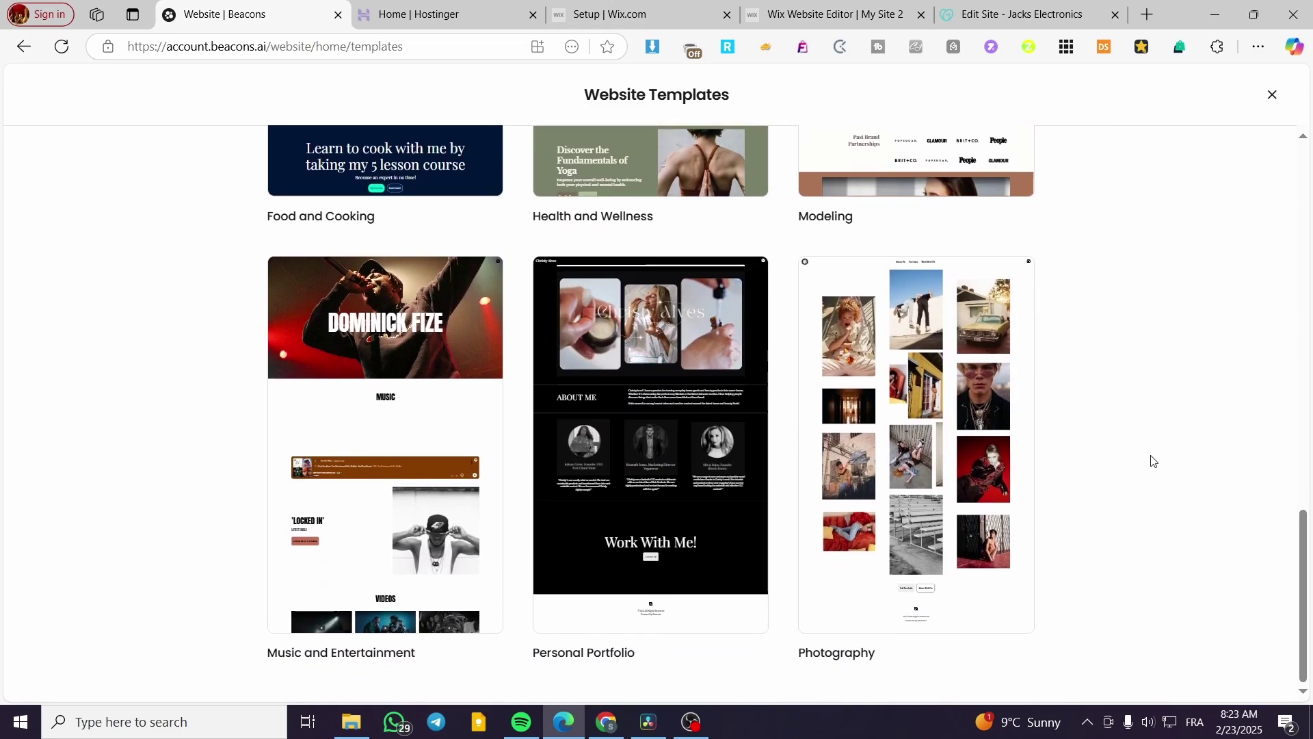
pyautogui.scroll(3, 950, 475)
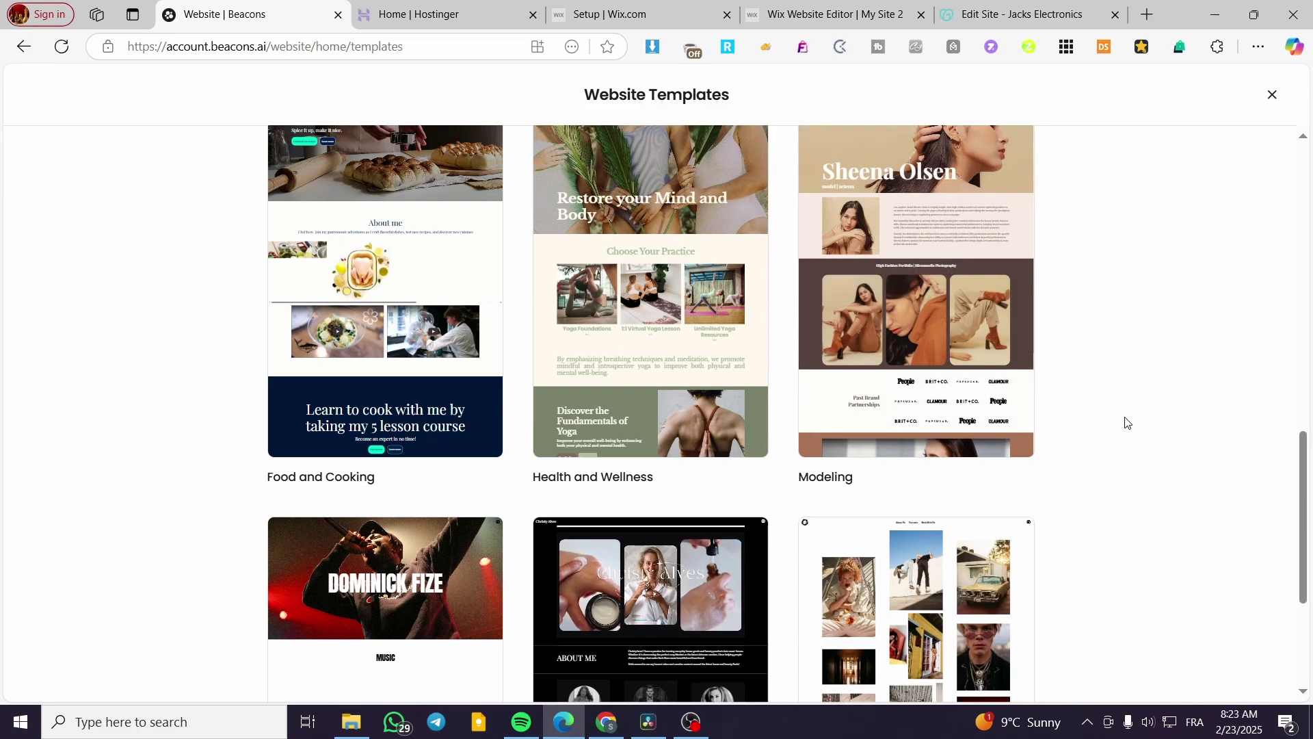
pyautogui.scroll(4, 1128, 422)
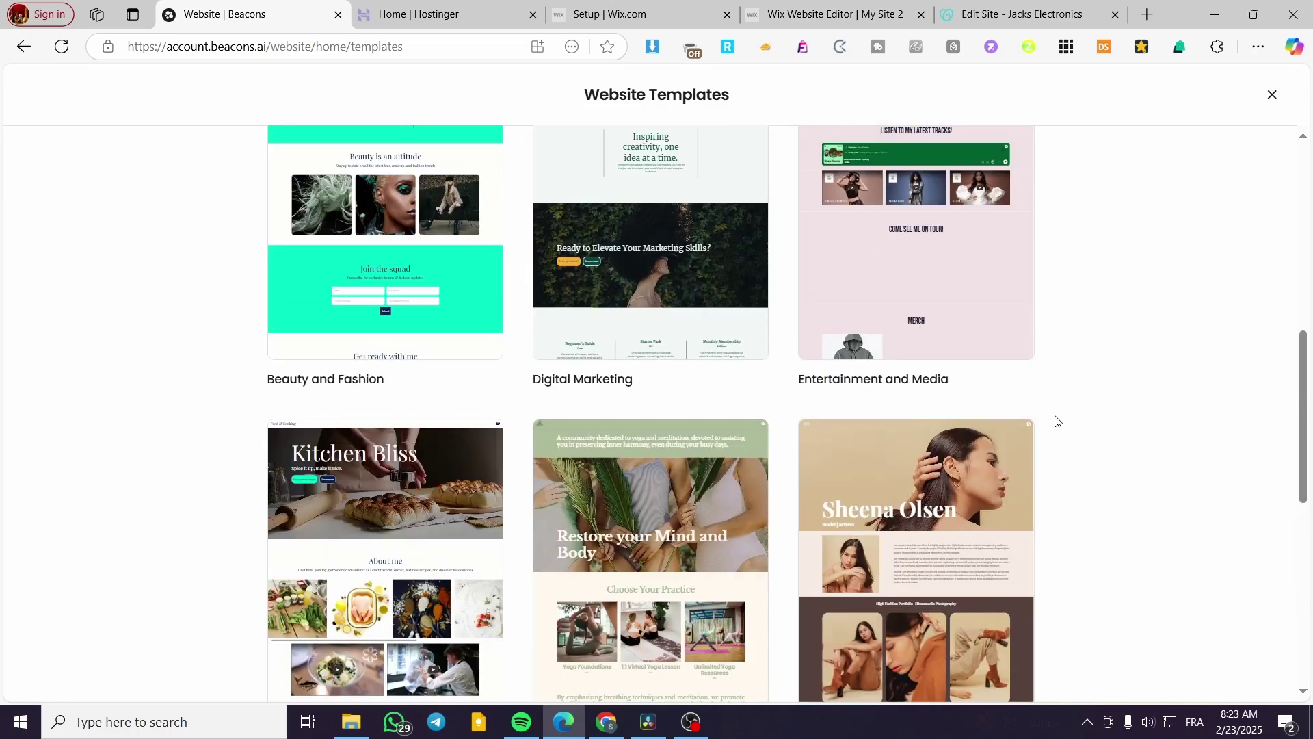
pyautogui.scroll(3, 1056, 419)
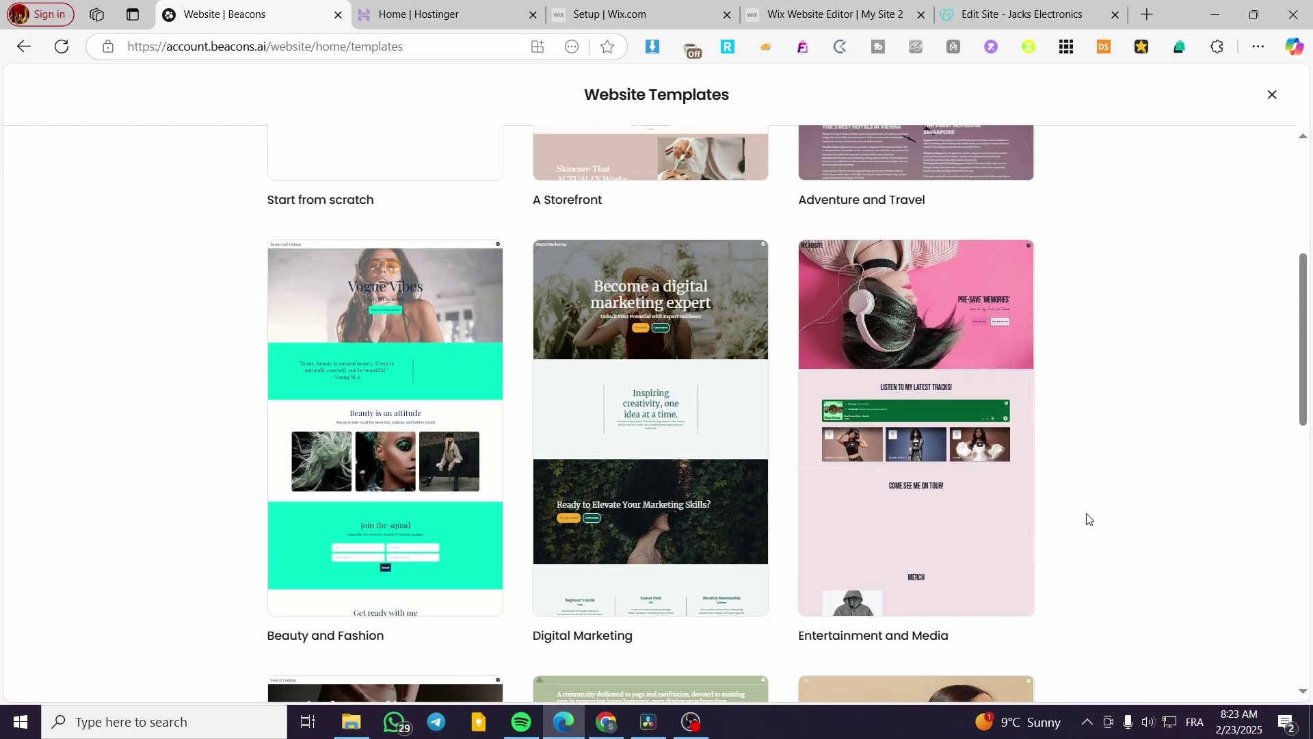
pyautogui.moveTo(653, 563)
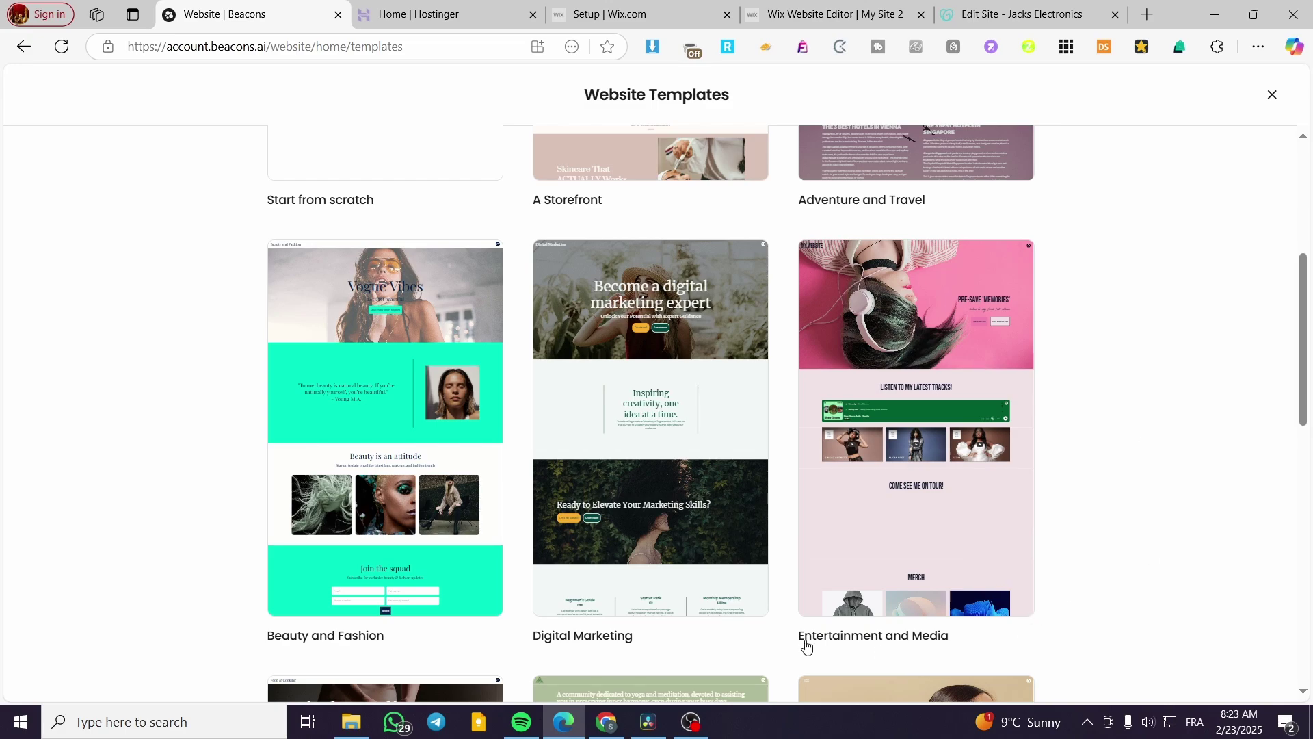
# - Preview the Entertainment and Media template and look through its pages
pyautogui.click(946, 557)
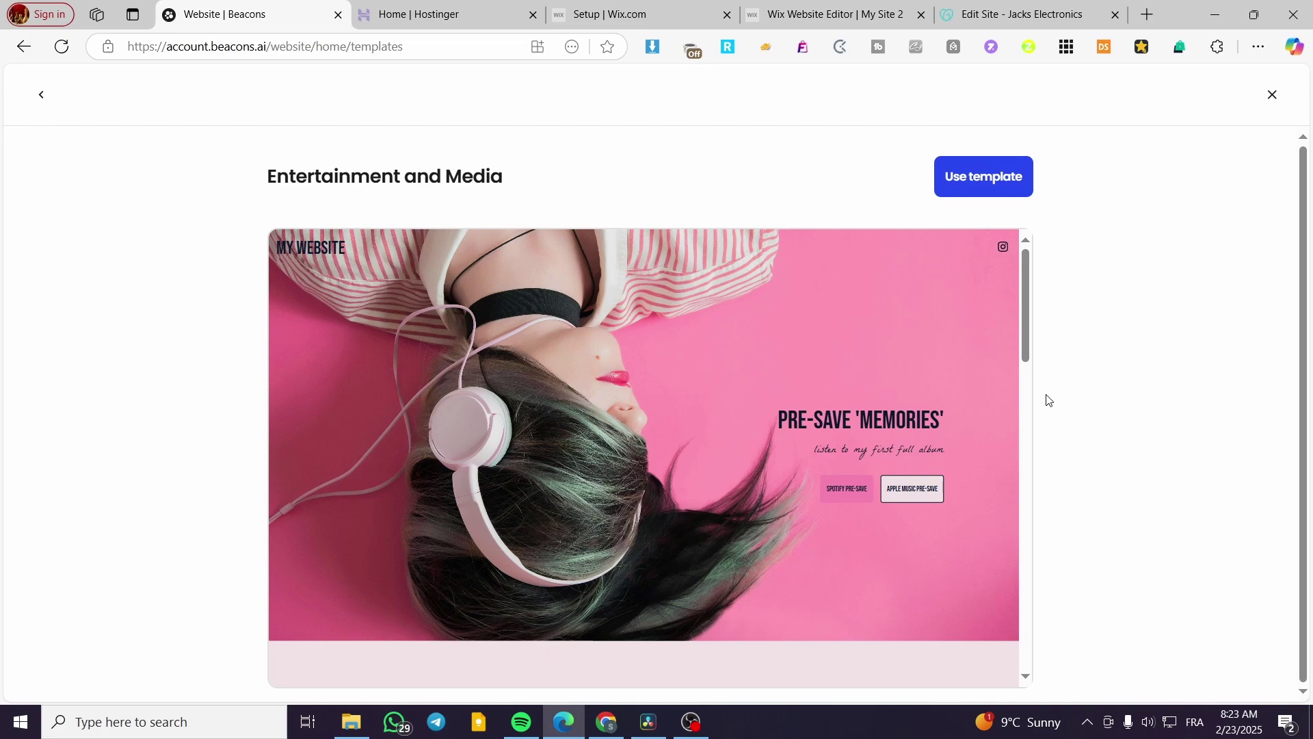
pyautogui.scroll(-6, 956, 376)
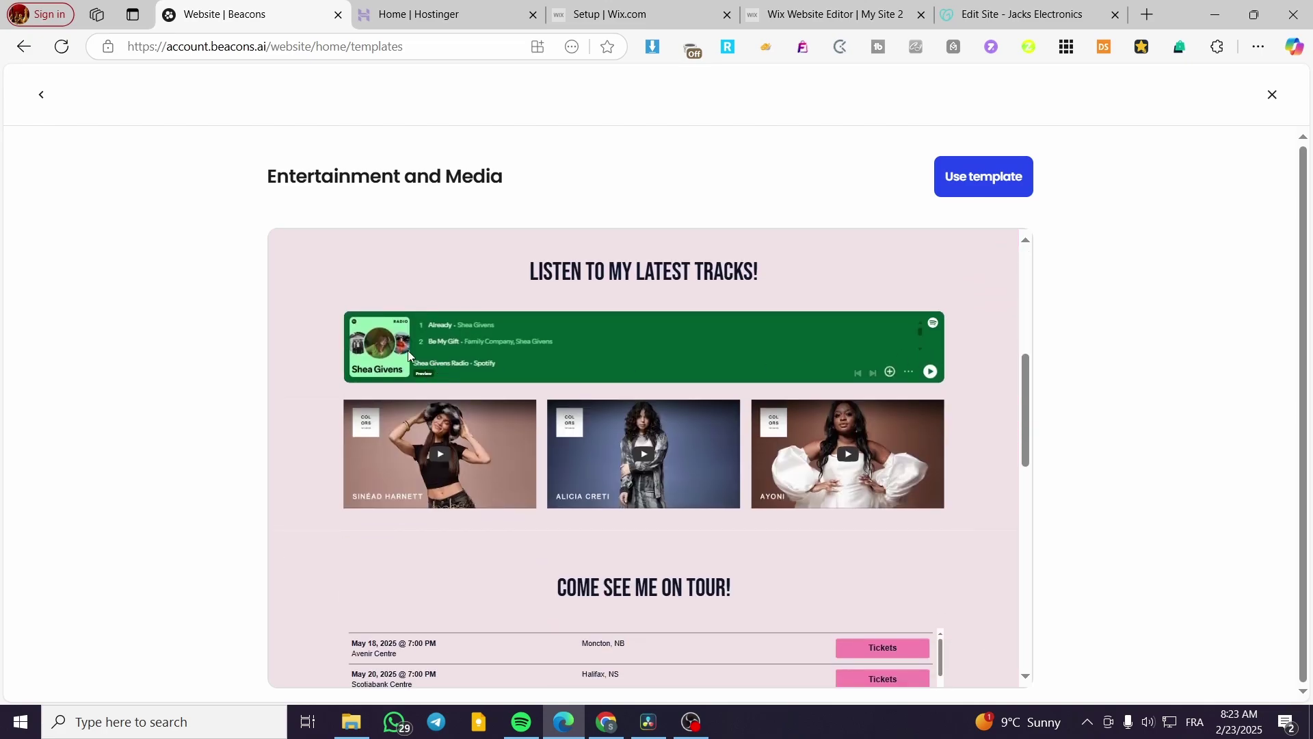
pyautogui.scroll(-4, 410, 349)
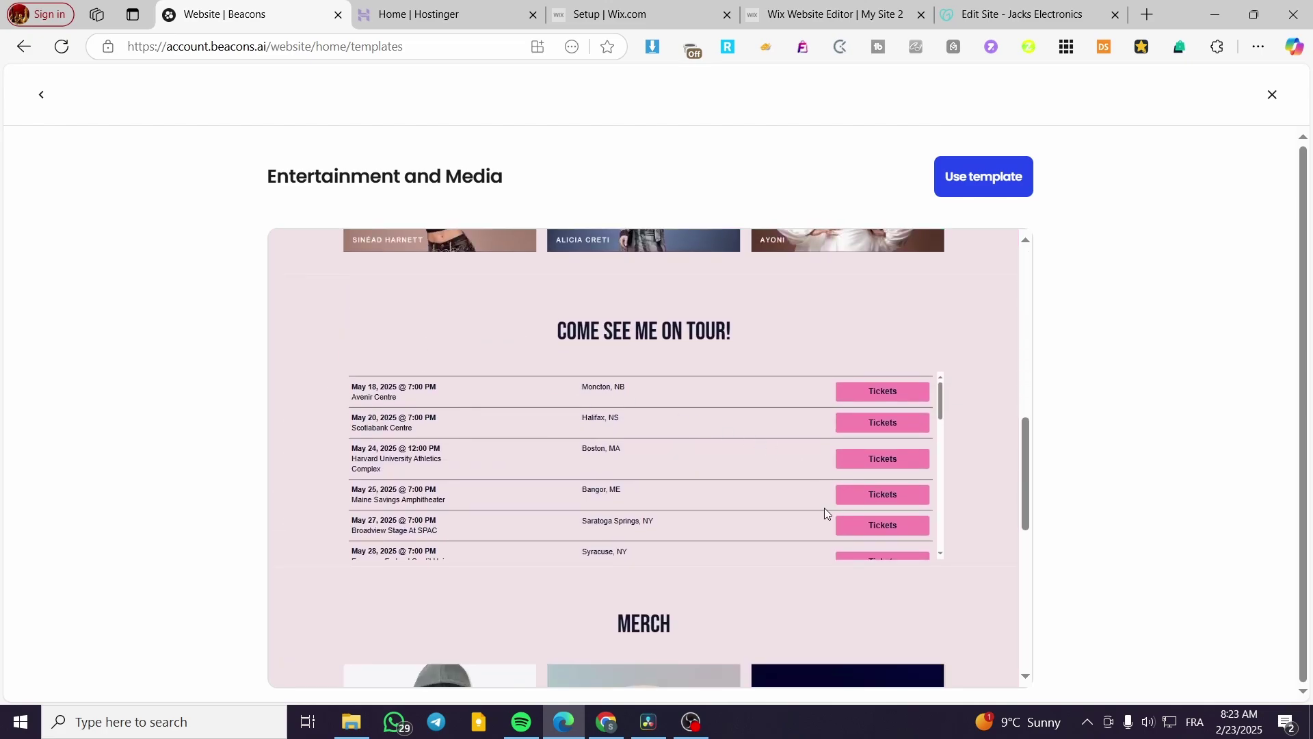
pyautogui.scroll(-7, 823, 508)
pyautogui.scroll(15, 793, 502)
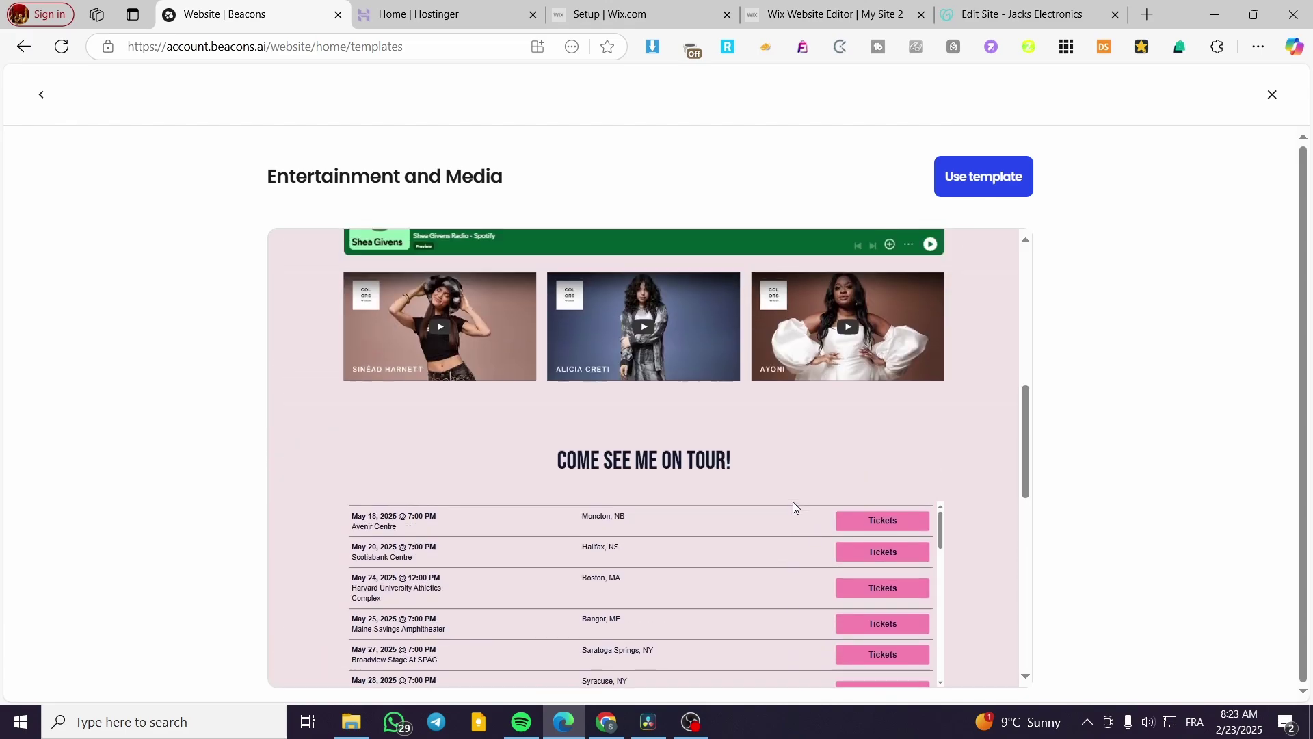
pyautogui.scroll(-15, 651, 486)
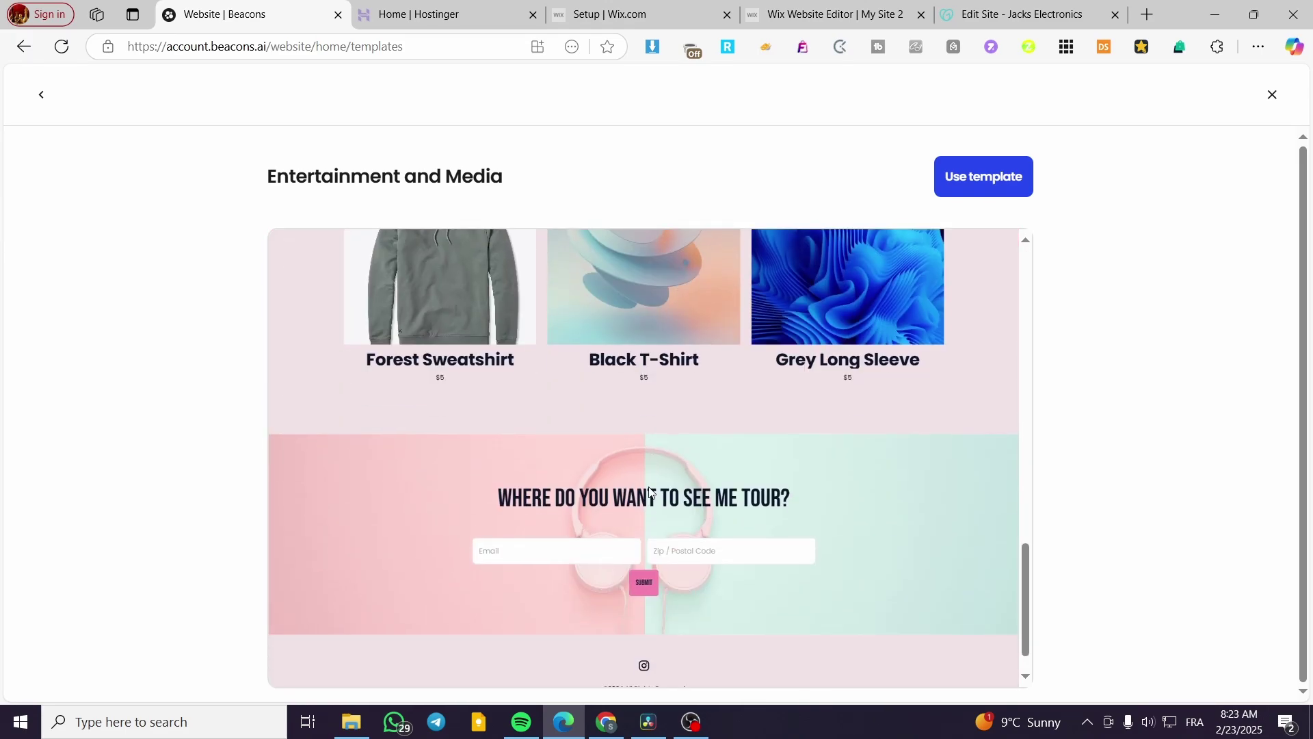
pyautogui.scroll(6, 649, 492)
pyautogui.scroll(-5, 649, 493)
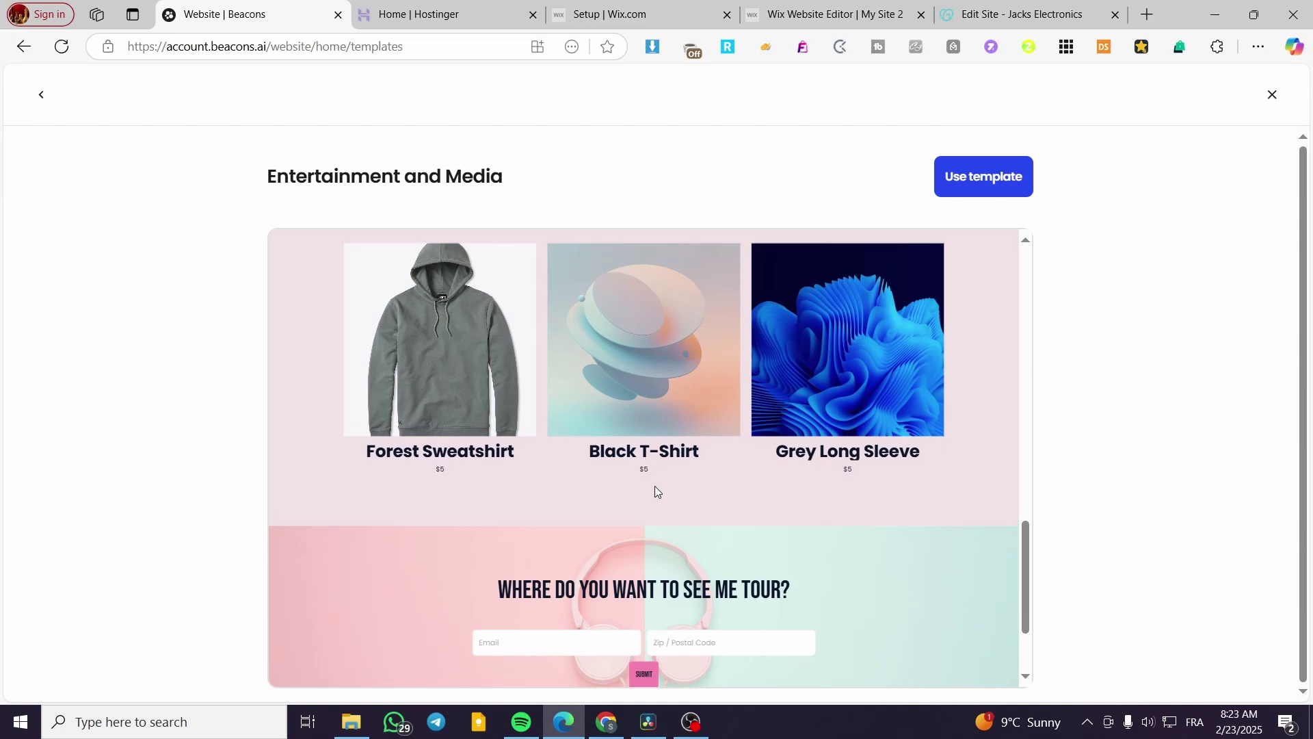
pyautogui.scroll(5, 655, 486)
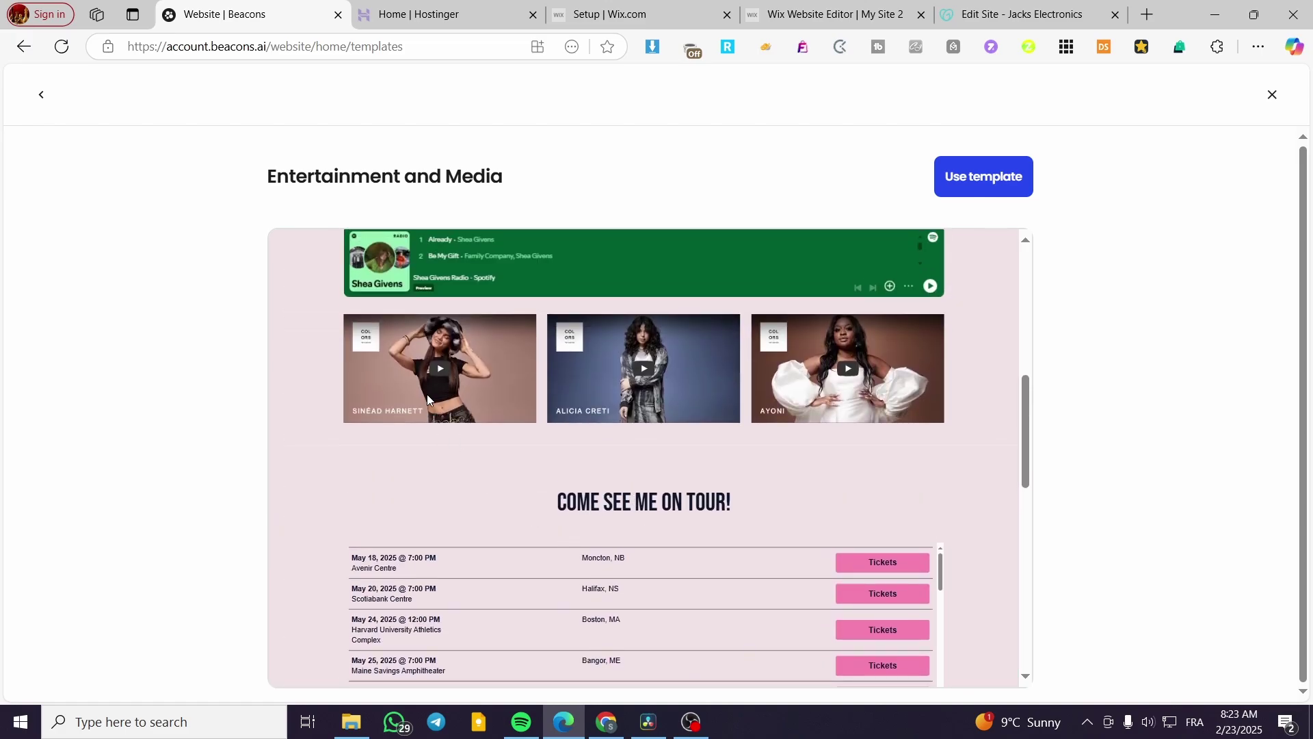
pyautogui.scroll(1, 427, 399)
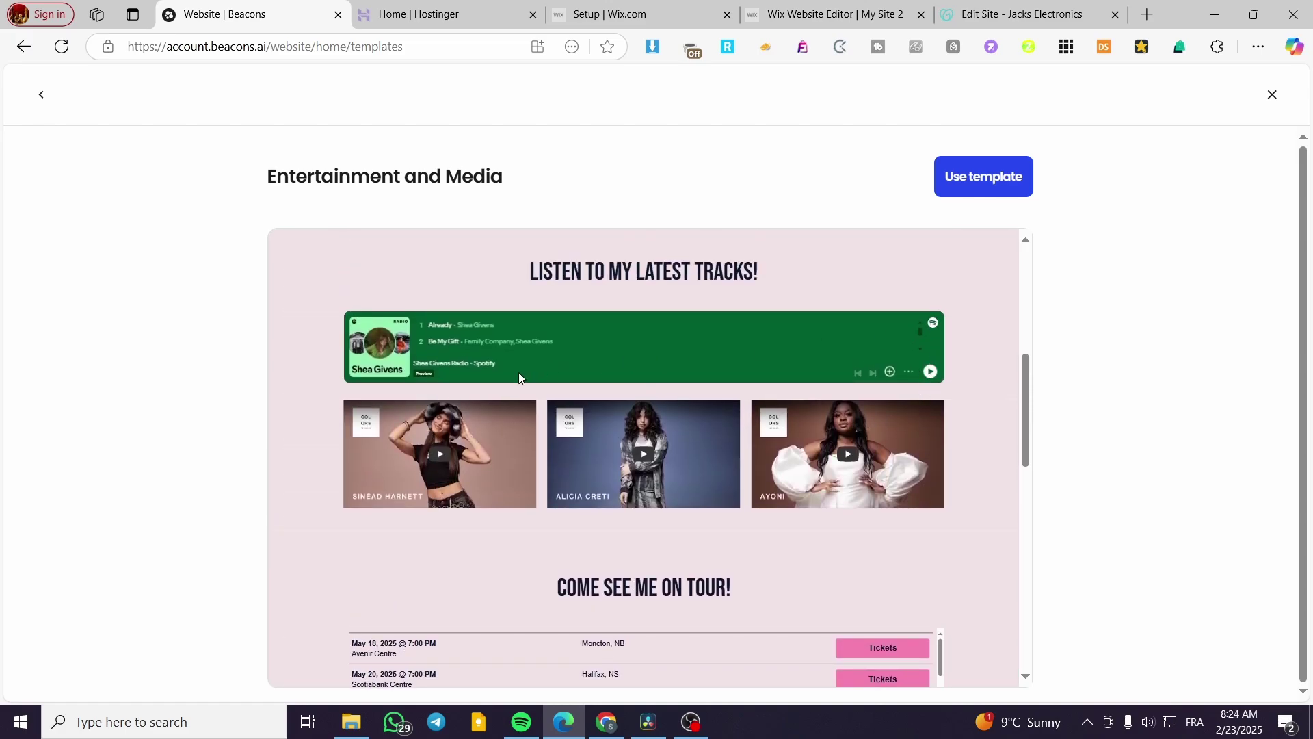
pyautogui.scroll(-2, 716, 503)
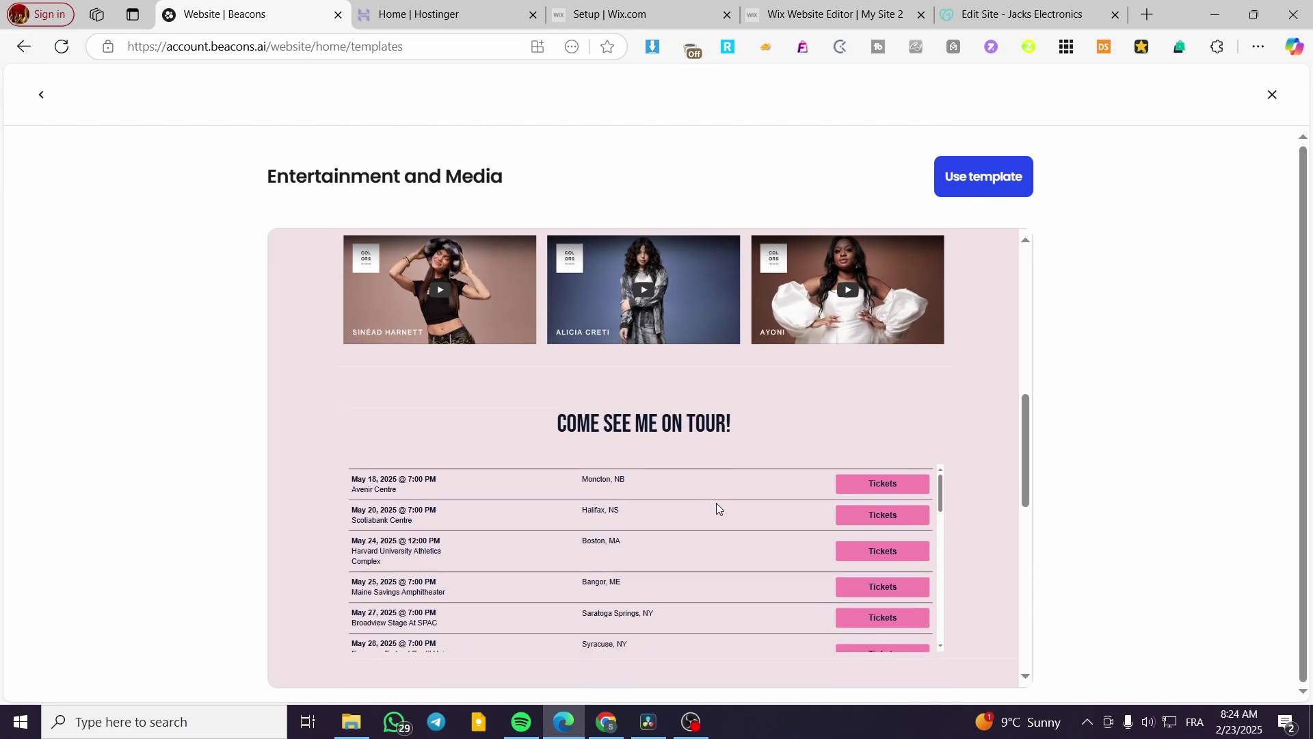
pyautogui.scroll(2, 556, 427)
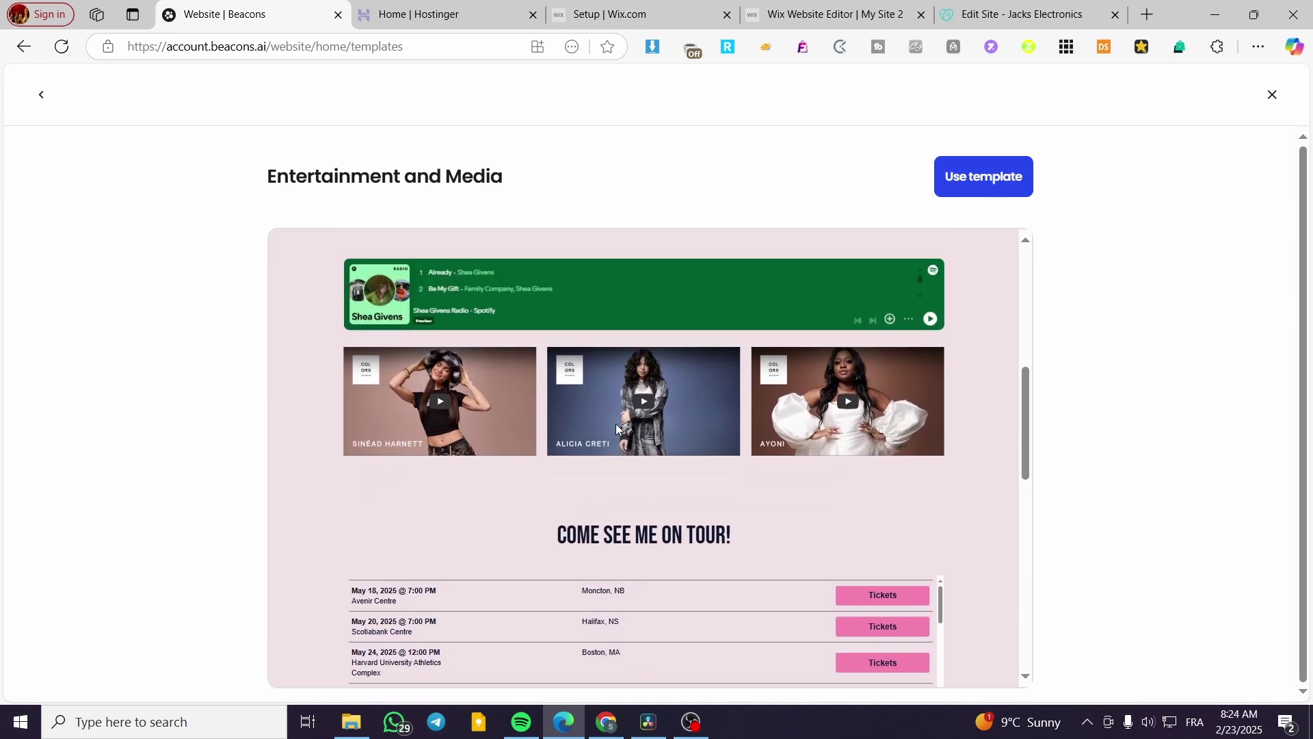
# - Return to the gallery and briefly preview the A Storefront template
pyautogui.click(42, 95)
pyautogui.scroll(-3, 1108, 530)
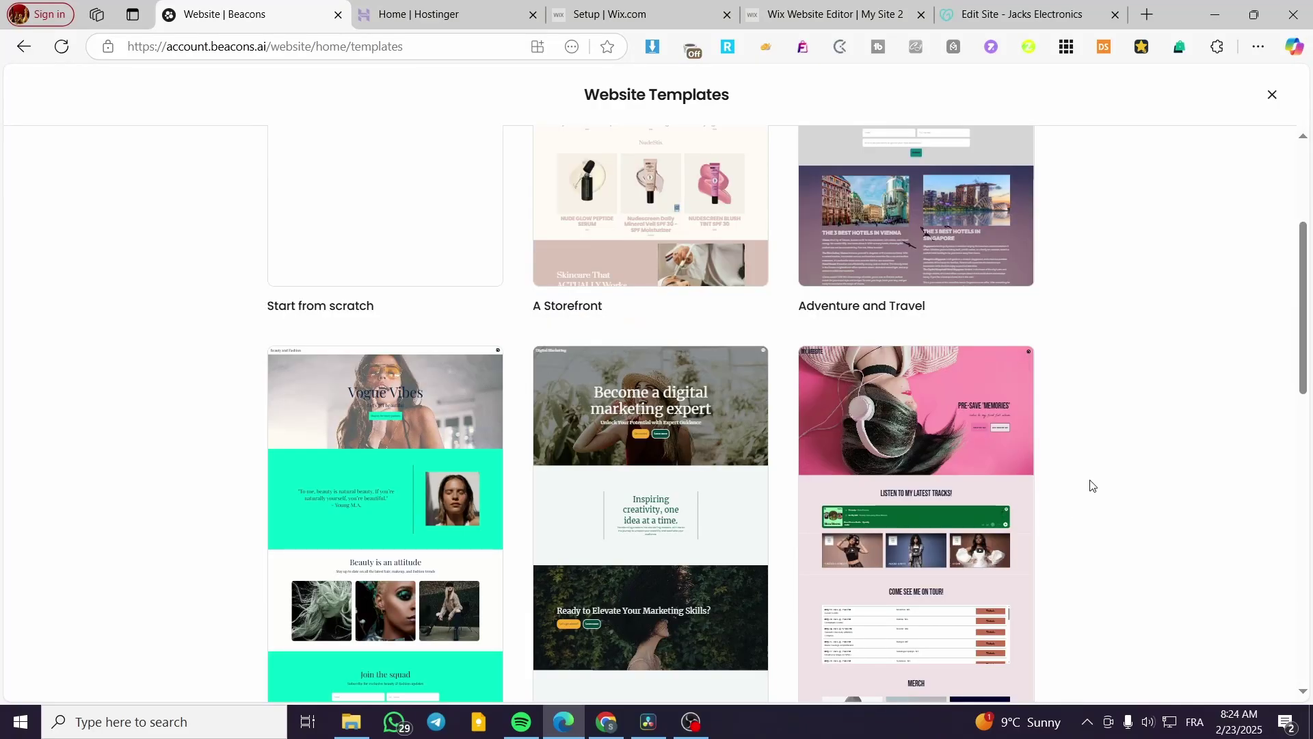
pyautogui.scroll(3, 1092, 485)
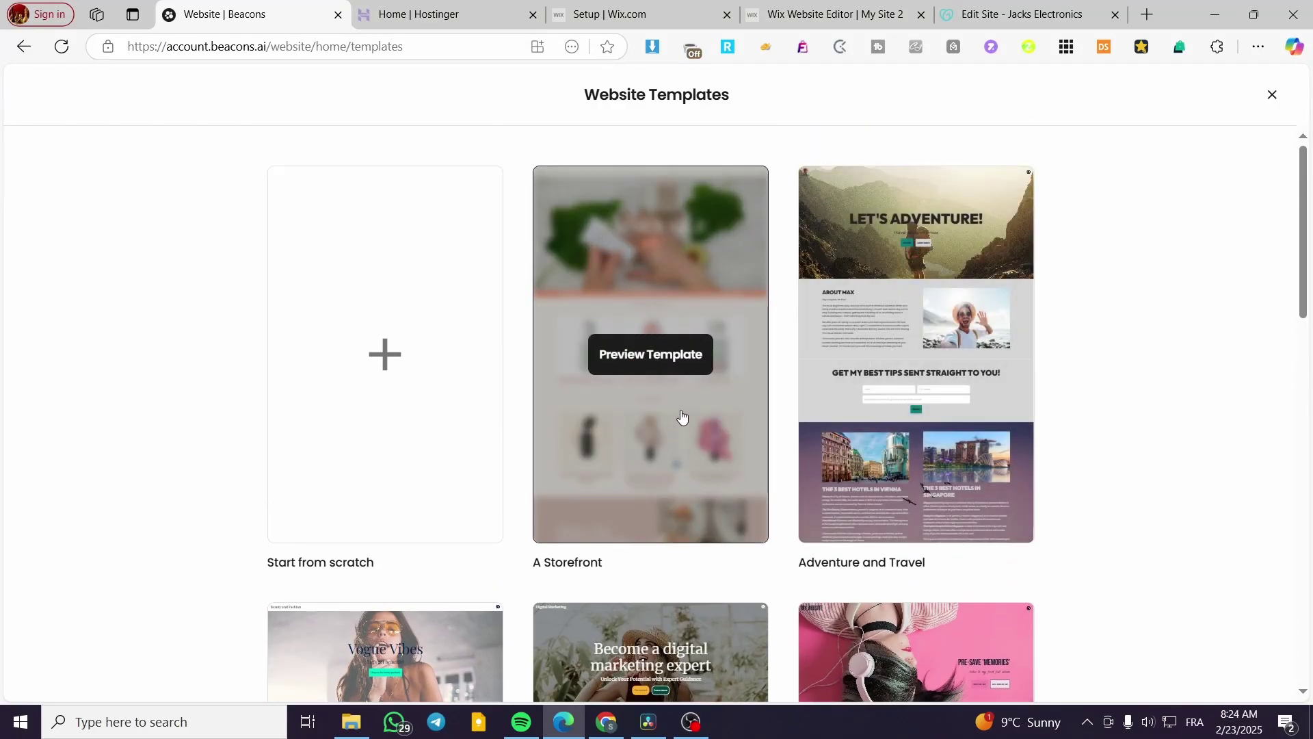
pyautogui.click(682, 416)
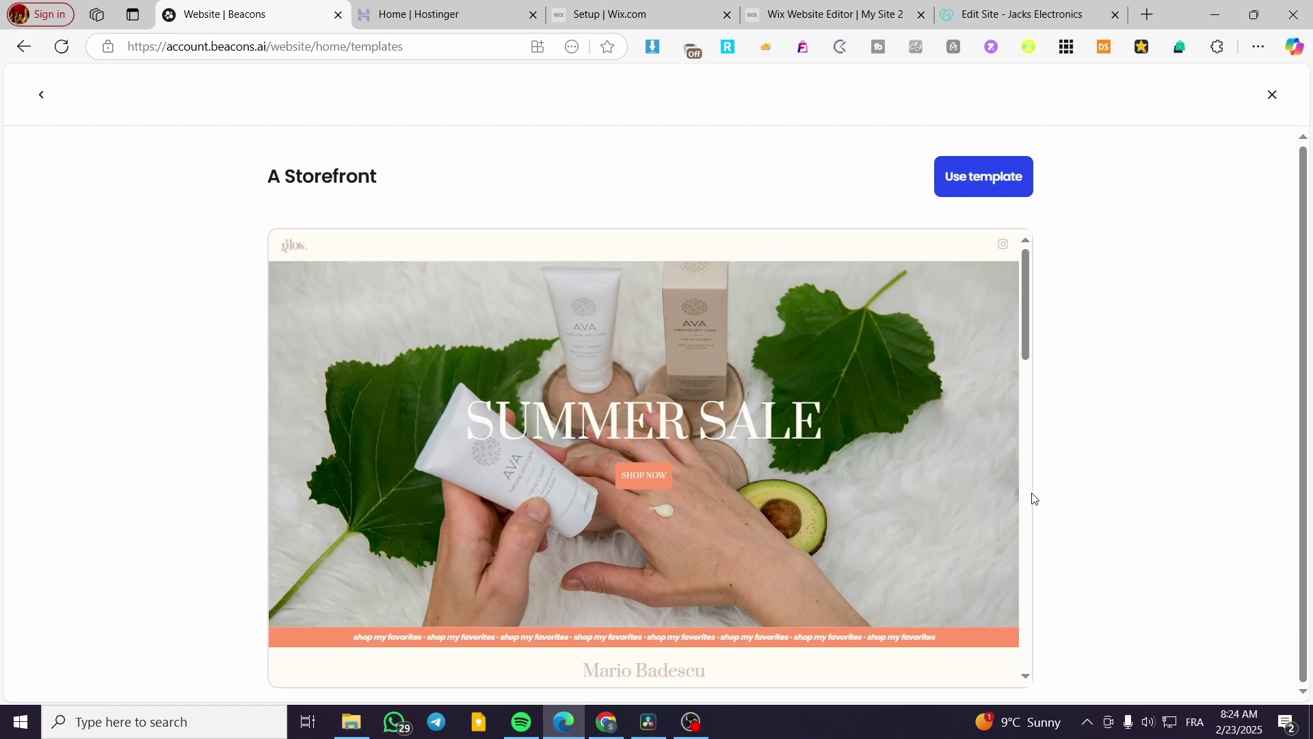
pyautogui.click(60, 102)
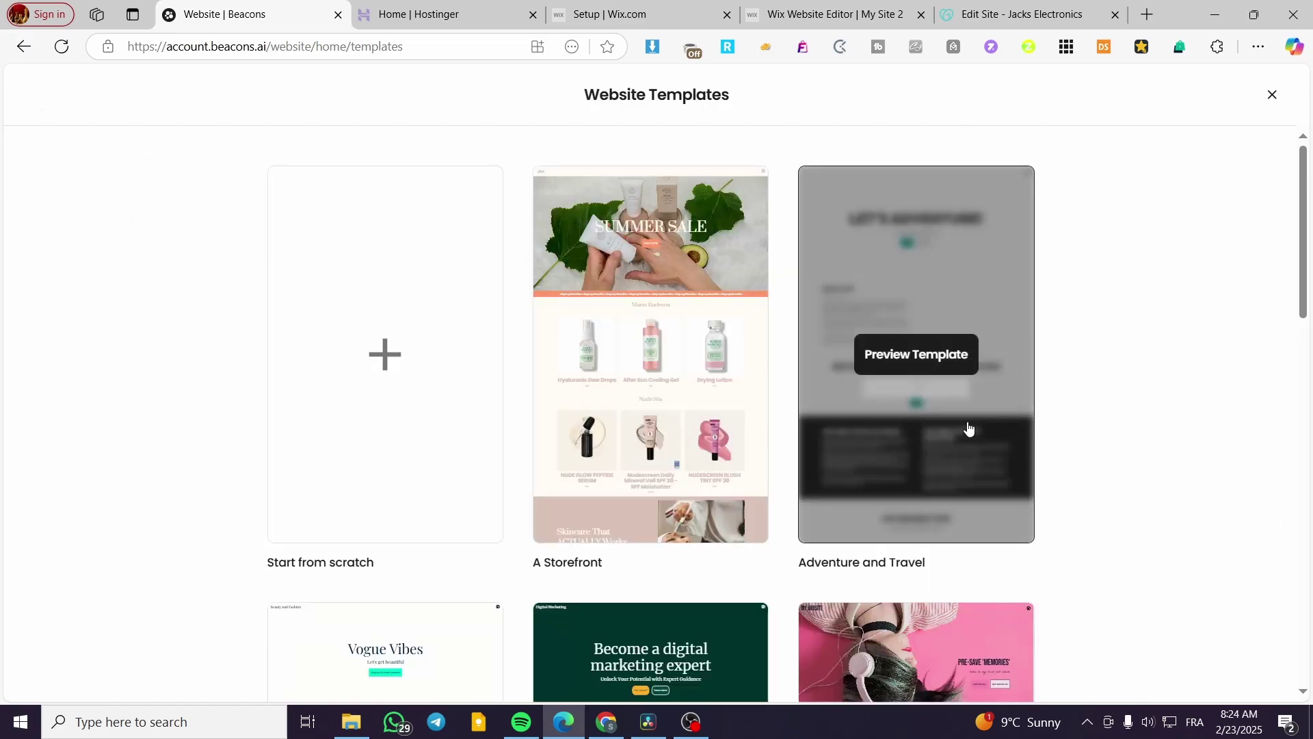
# - Preview Adventure and Travel and use it, opening the 'LET'S ADVENTURE!' site in the builder
pyautogui.click(1001, 461)
pyautogui.scroll(-8, 942, 457)
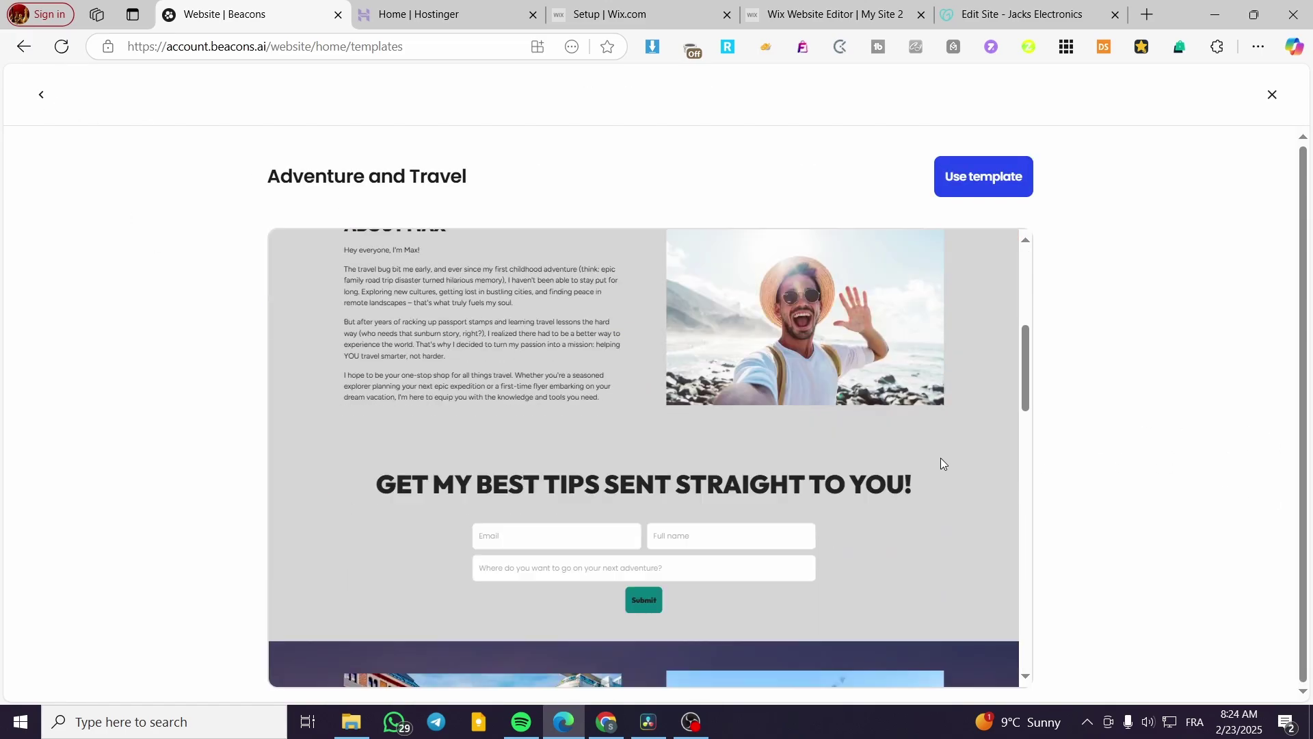
pyautogui.scroll(10, 936, 455)
pyautogui.click(1014, 176)
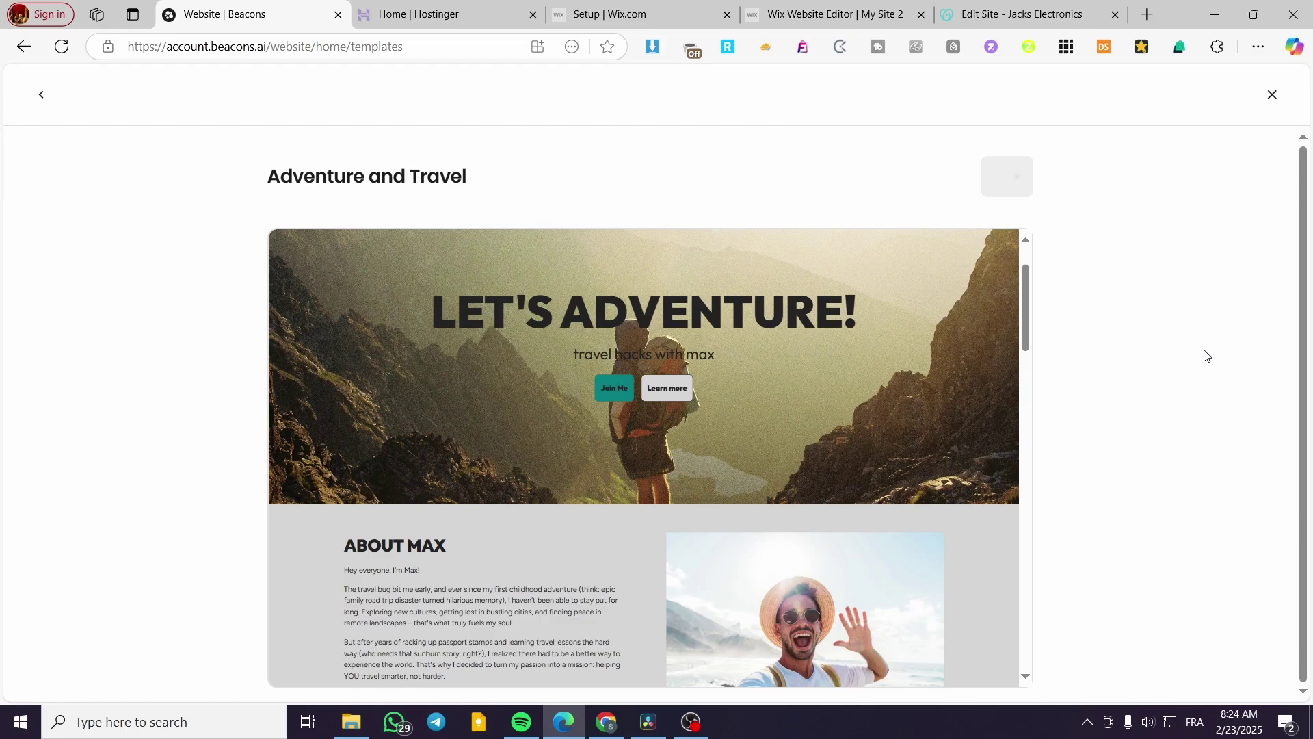
pyautogui.scroll(-10, 890, 419)
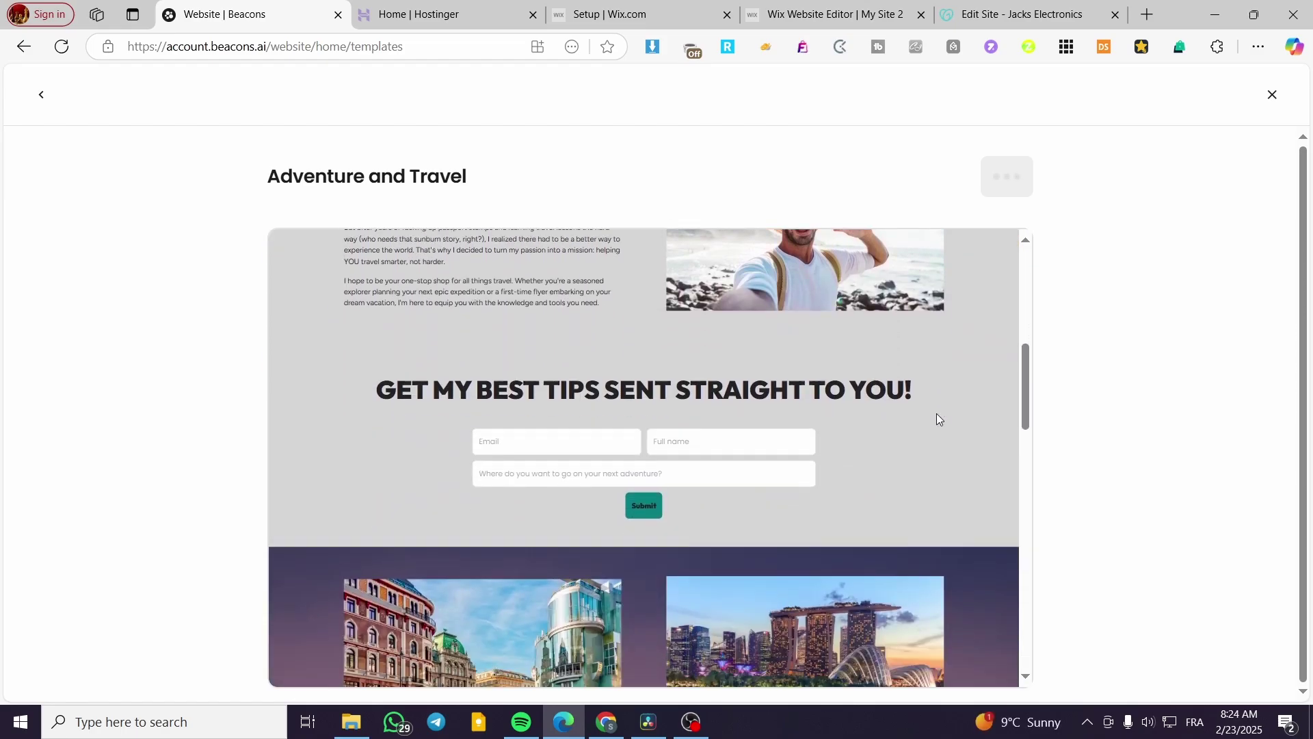
pyautogui.scroll(3, 794, 449)
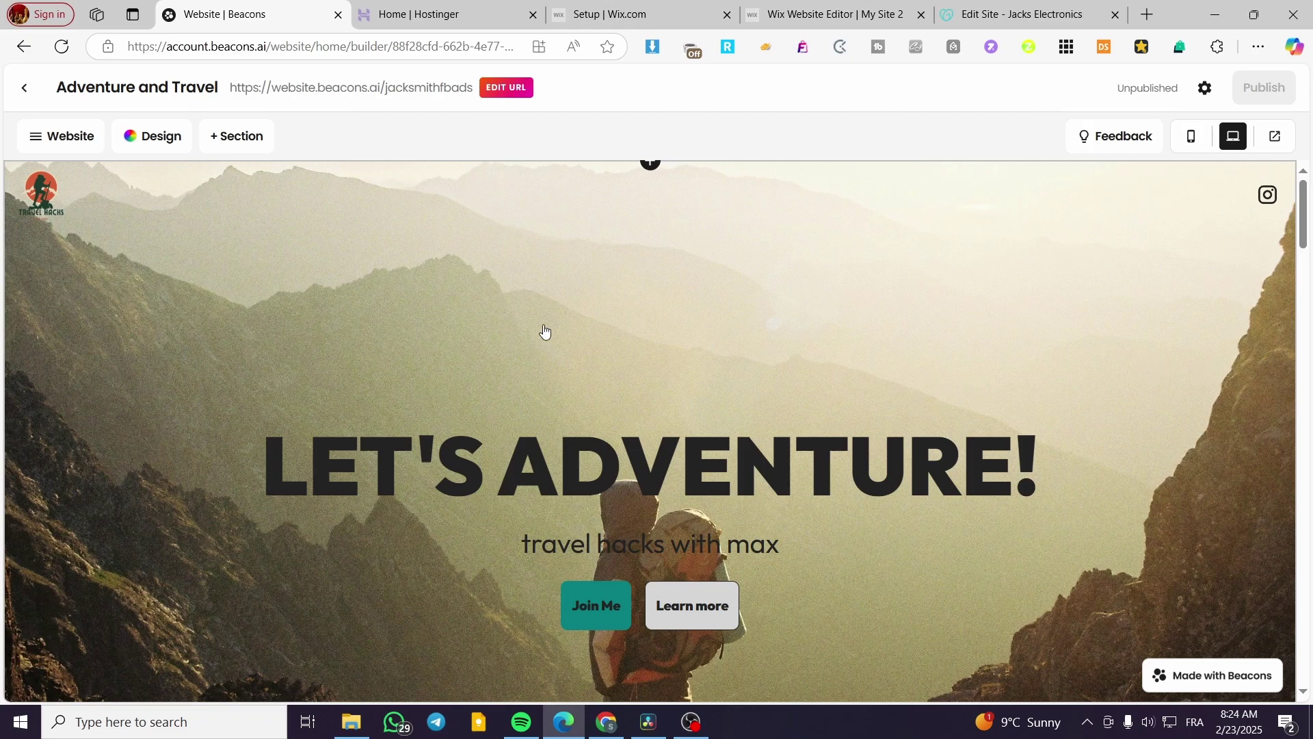
# - Add a 'Promote a product' pop-up from the Website panel's Pop-up options
pyautogui.click(68, 147)
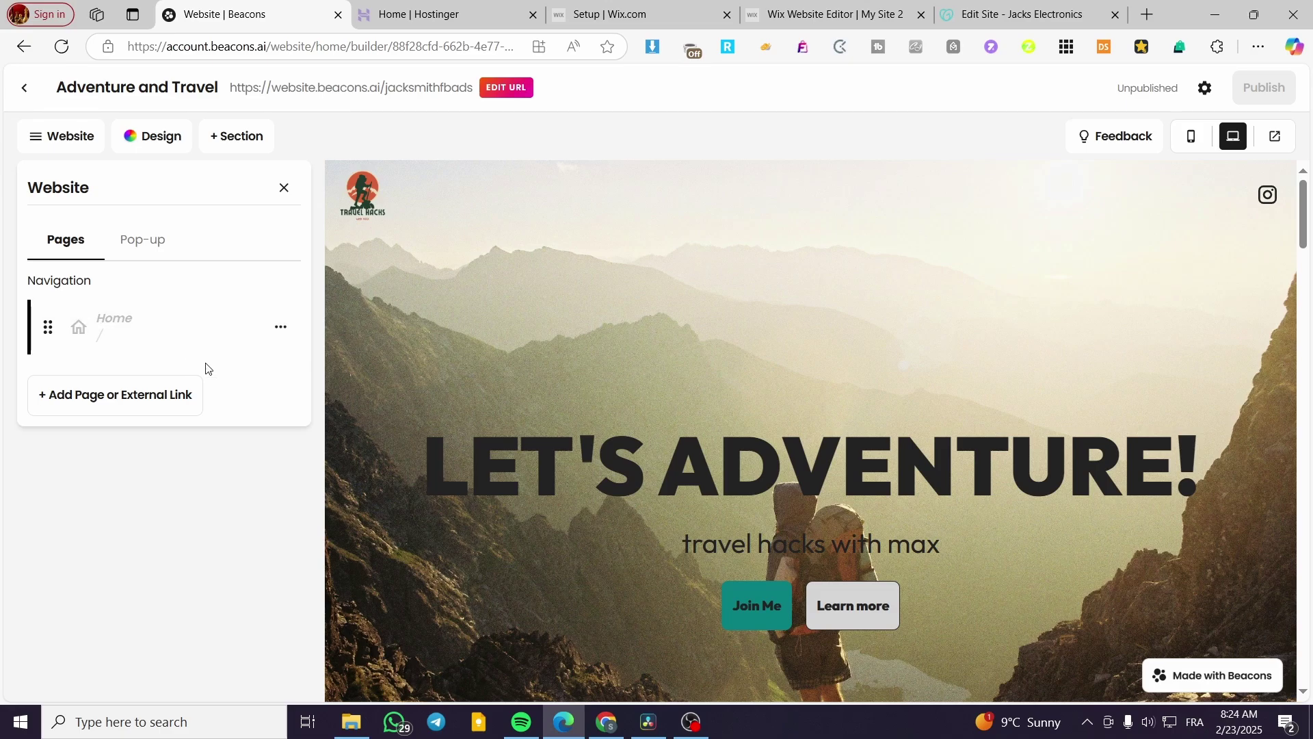
pyautogui.click(64, 404)
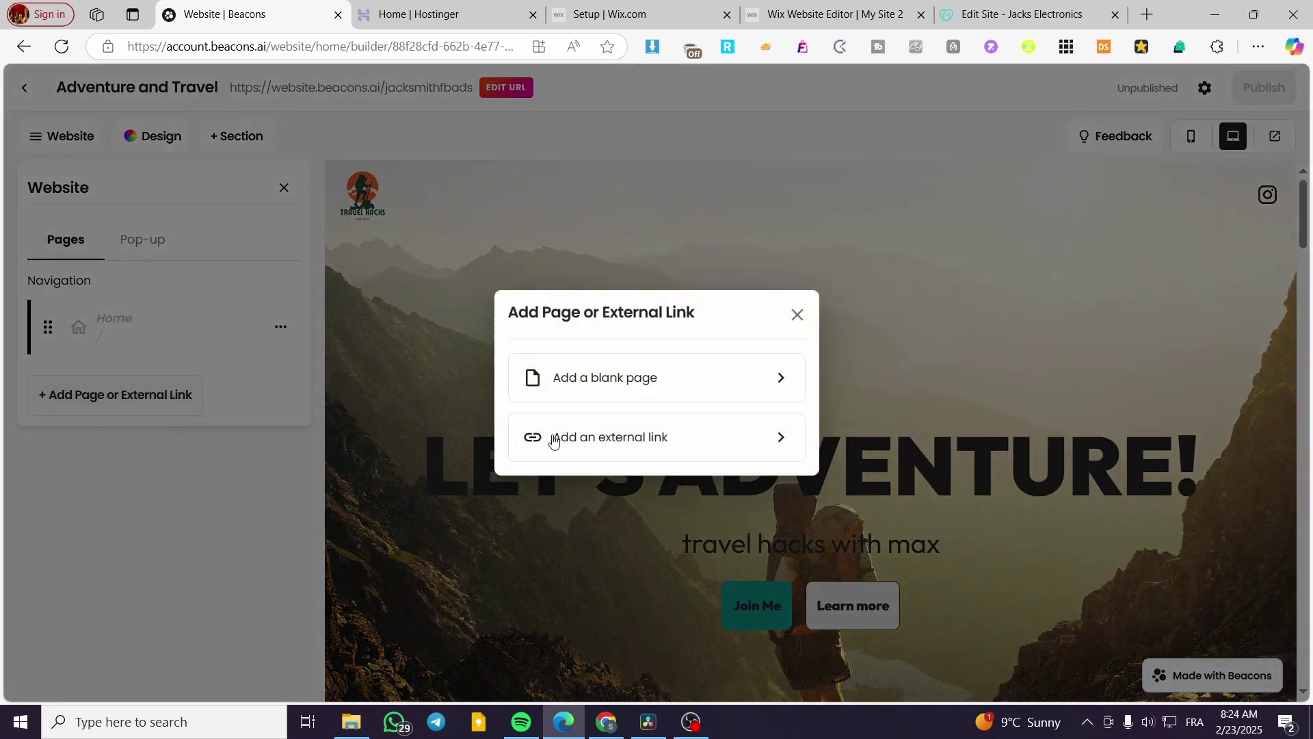
pyautogui.click(797, 315)
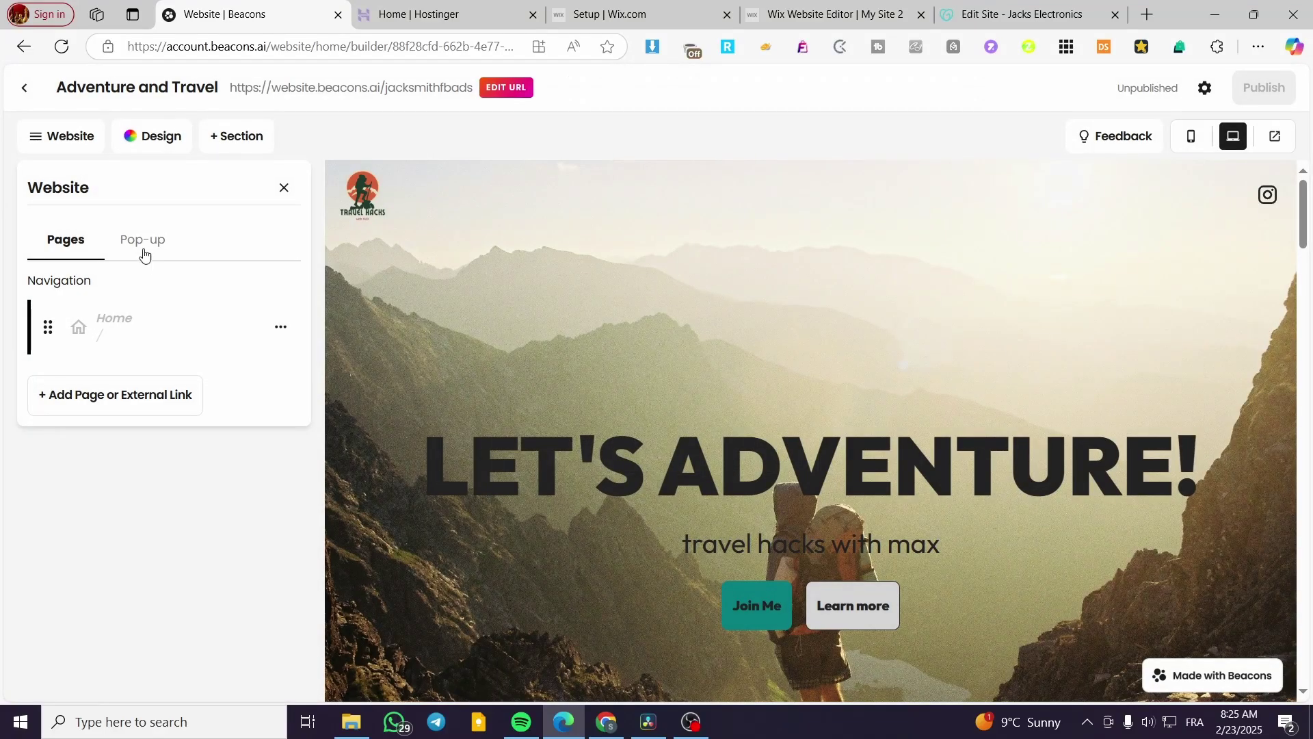
pyautogui.click(145, 243)
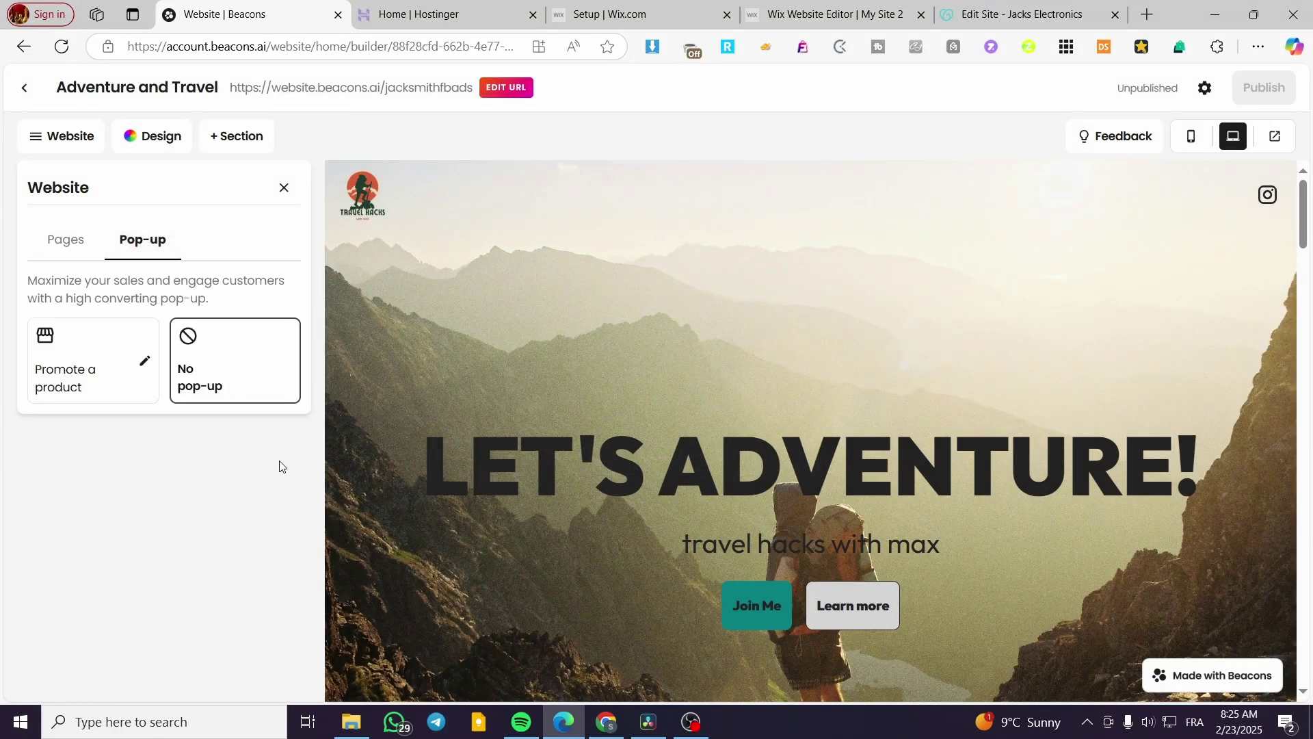
pyautogui.click(83, 356)
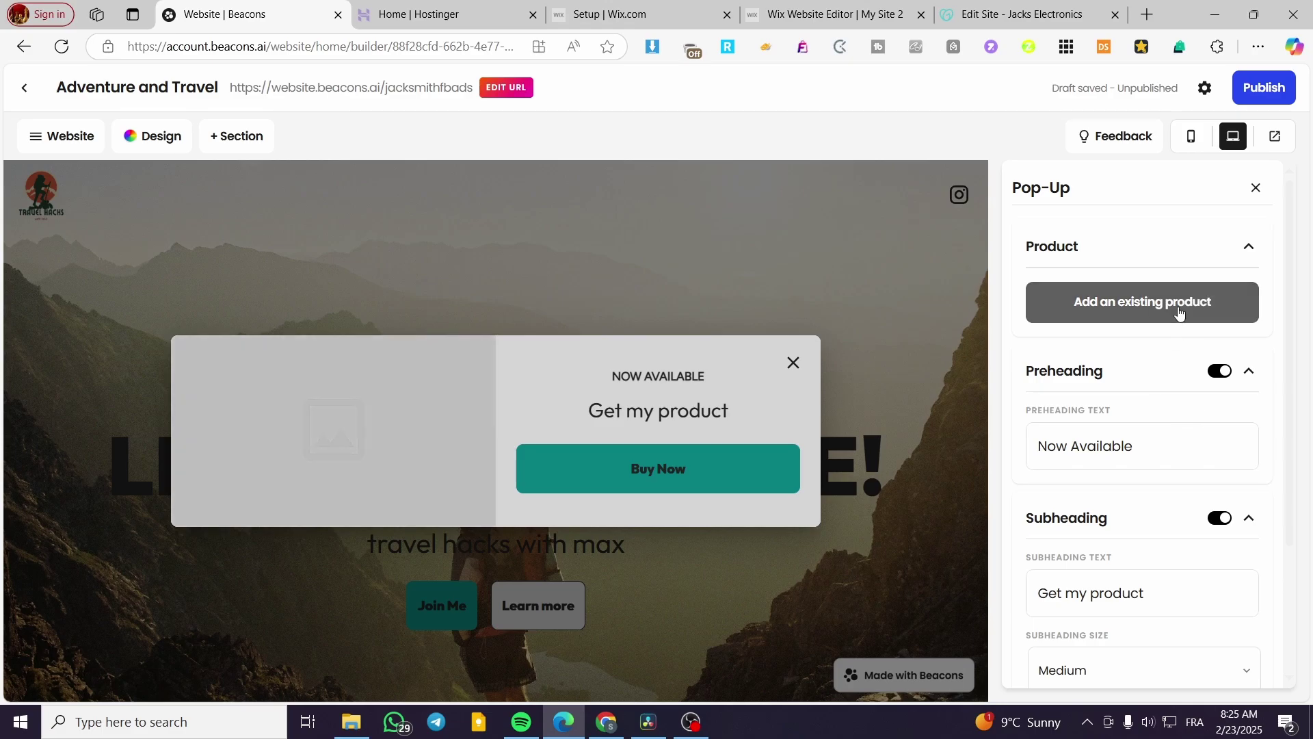
# - Look at existing products to promote, then close the Your products list without adding one
pyautogui.click(1135, 314)
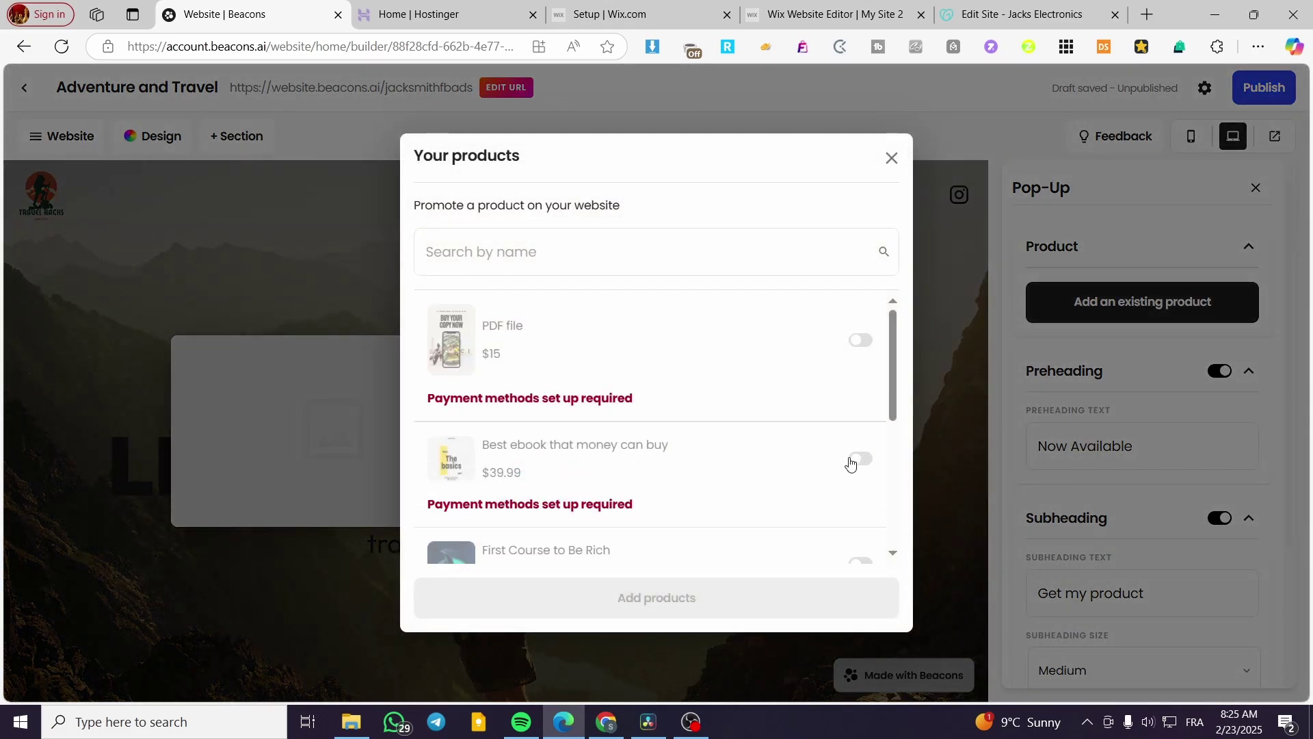
pyautogui.scroll(-3, 854, 475)
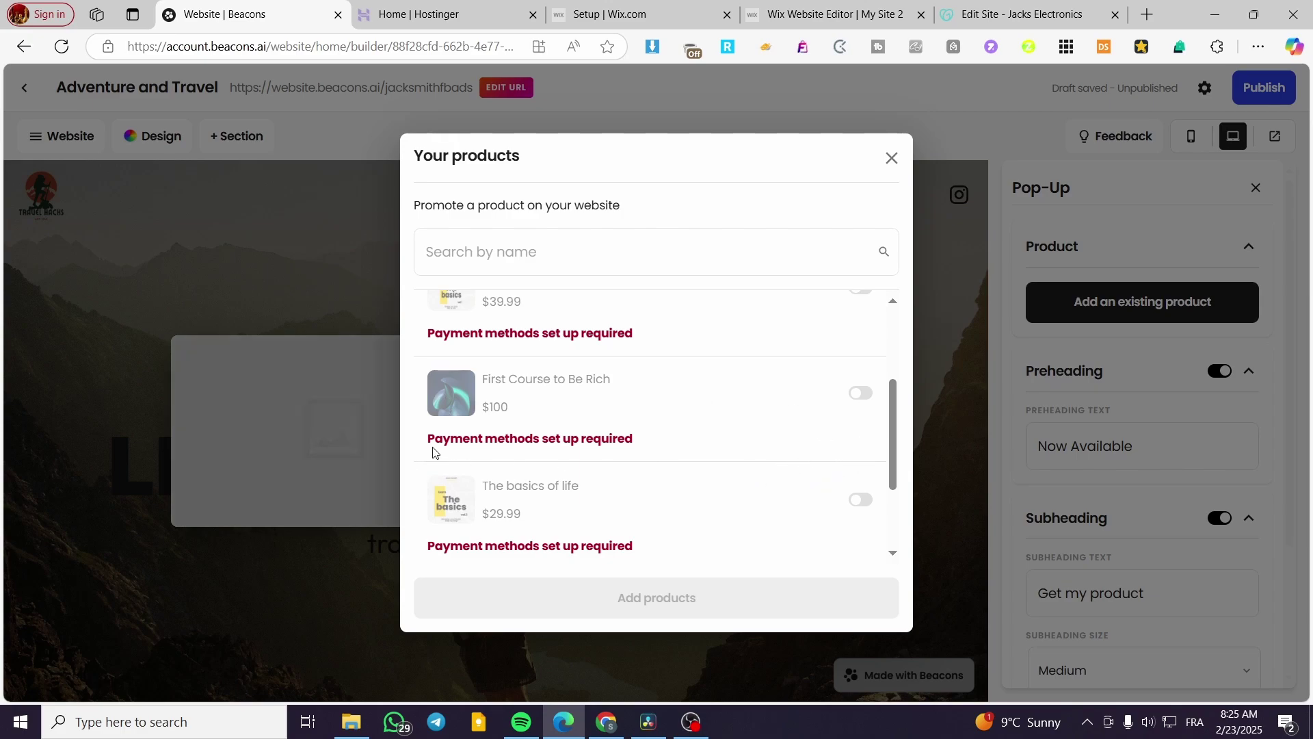
pyautogui.moveTo(426, 445); pyautogui.dragTo(640, 441)
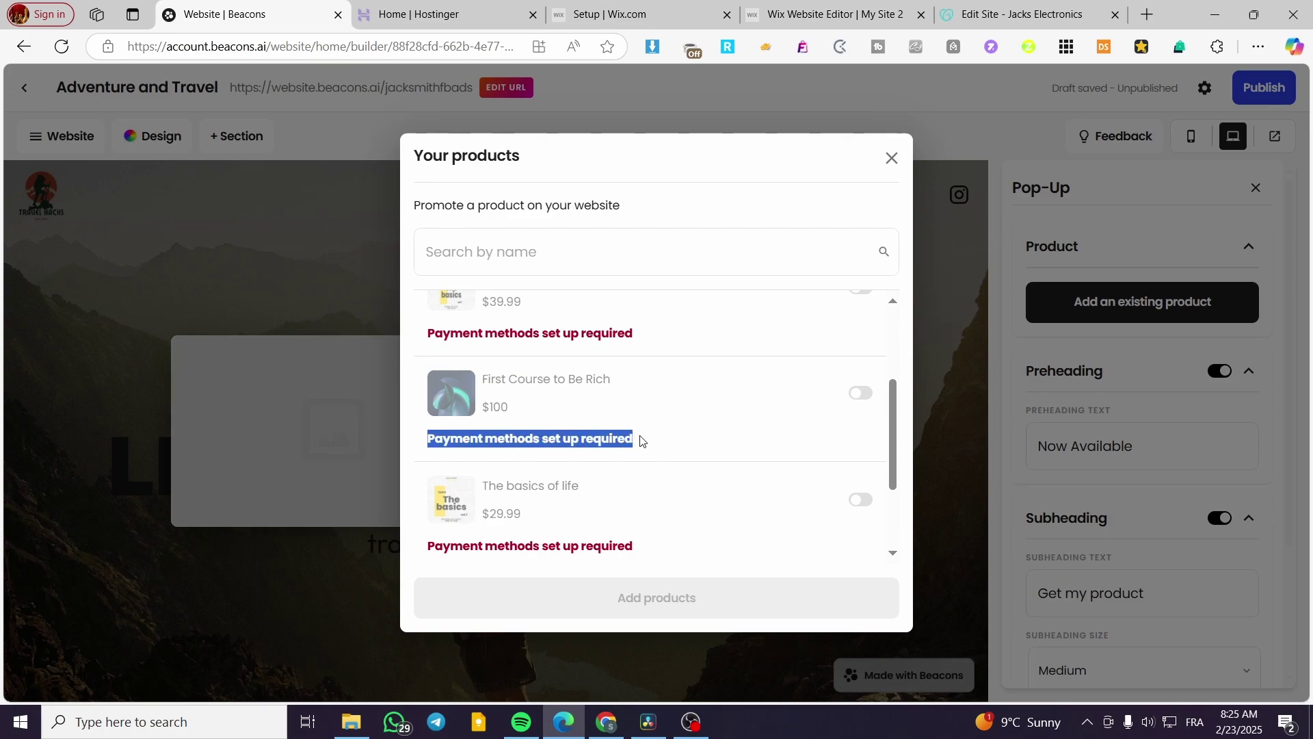
pyautogui.click(892, 159)
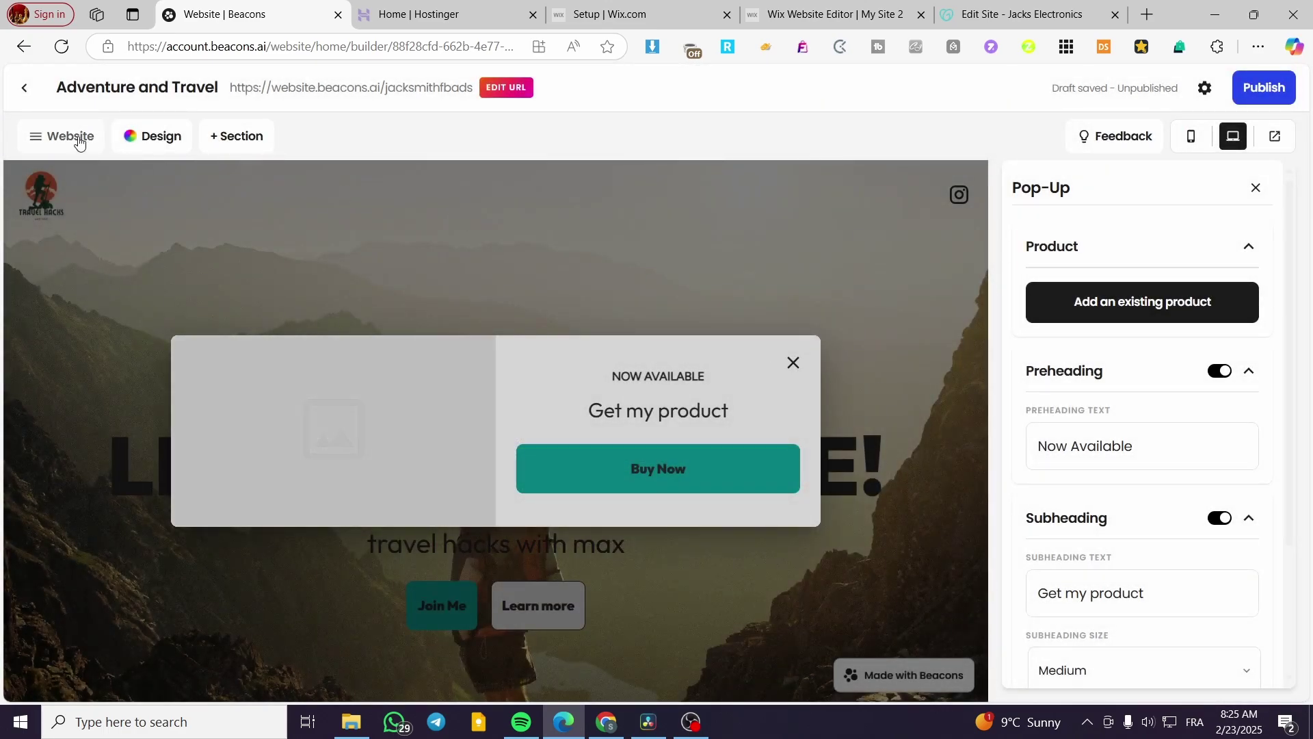
# - Set the site's pop-up to No pop-up and close the website settings
pyautogui.click(37, 136)
pyautogui.click(153, 256)
pyautogui.click(192, 375)
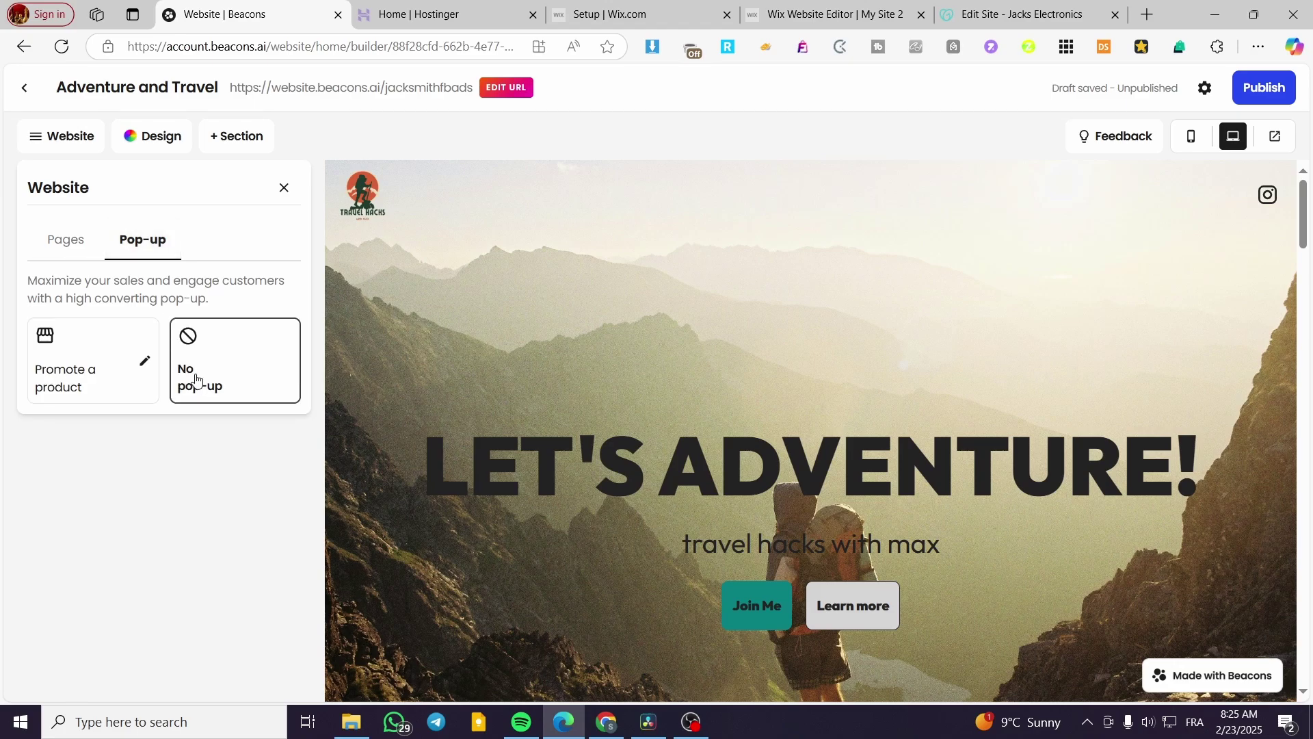
pyautogui.click(282, 188)
# - Open Design settings and review the site's Colors palette
pyautogui.click(146, 135)
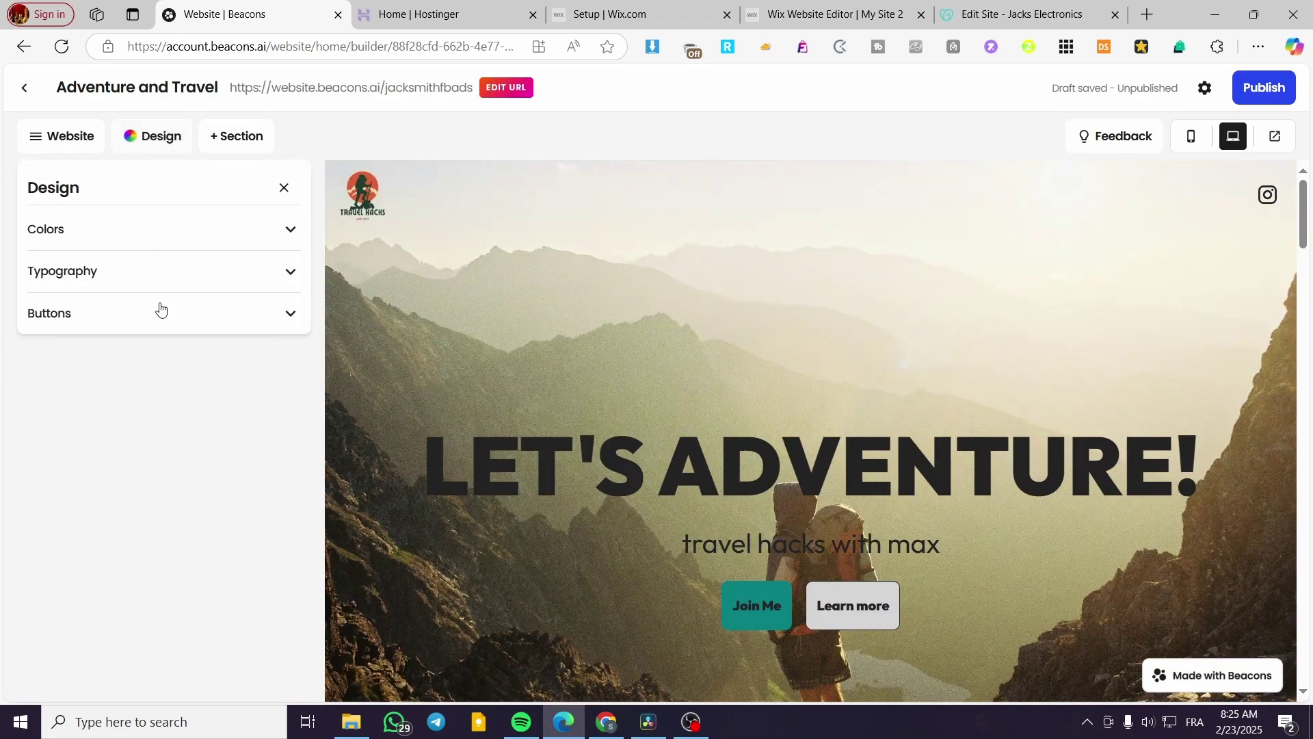
pyautogui.click(75, 235)
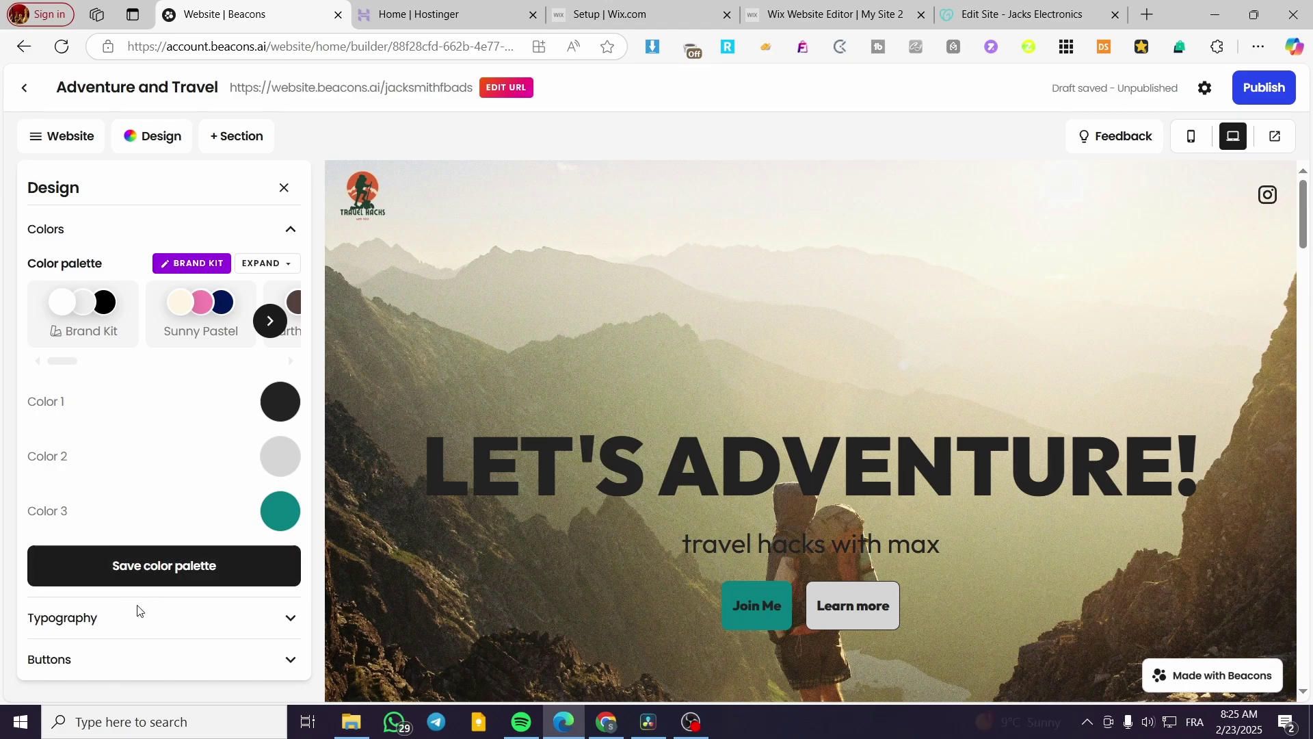
pyautogui.click(290, 232)
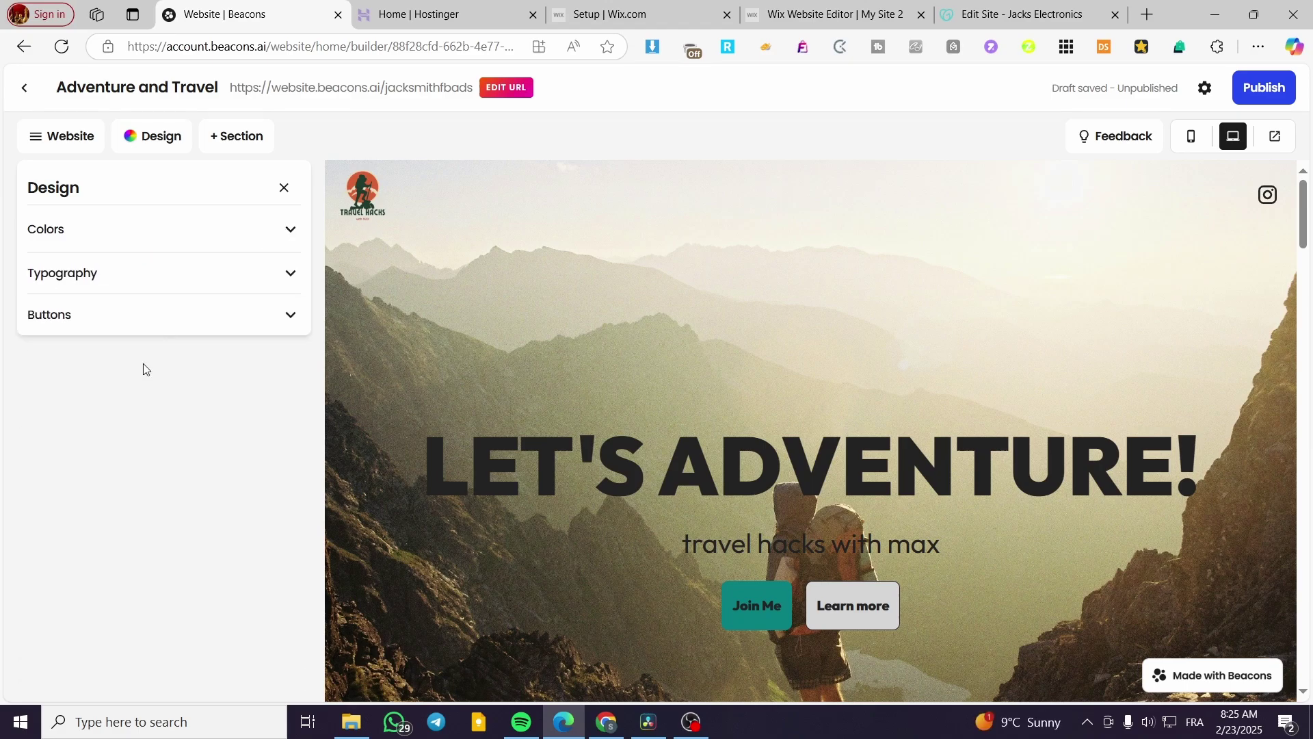
# - Review Typography keeping Heading weight Heavy, then expand the Buttons settings
pyautogui.click(133, 271)
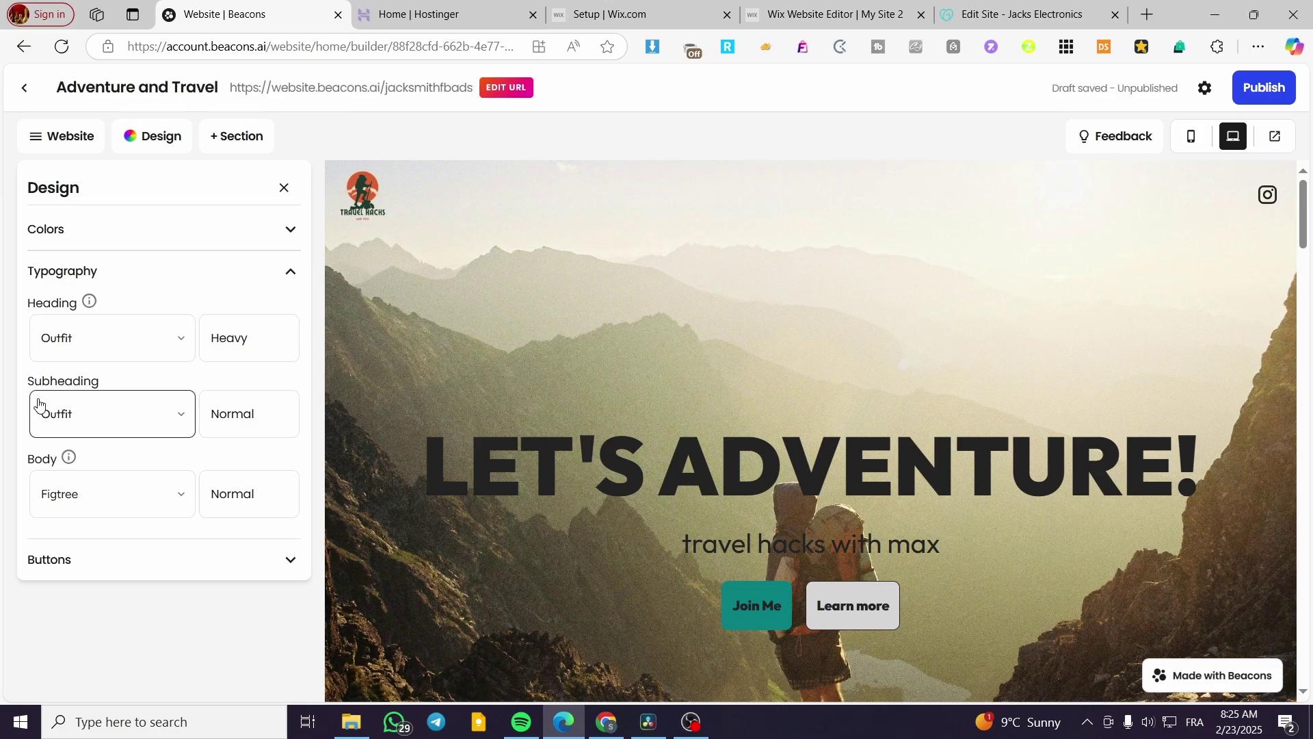
pyautogui.click(258, 343)
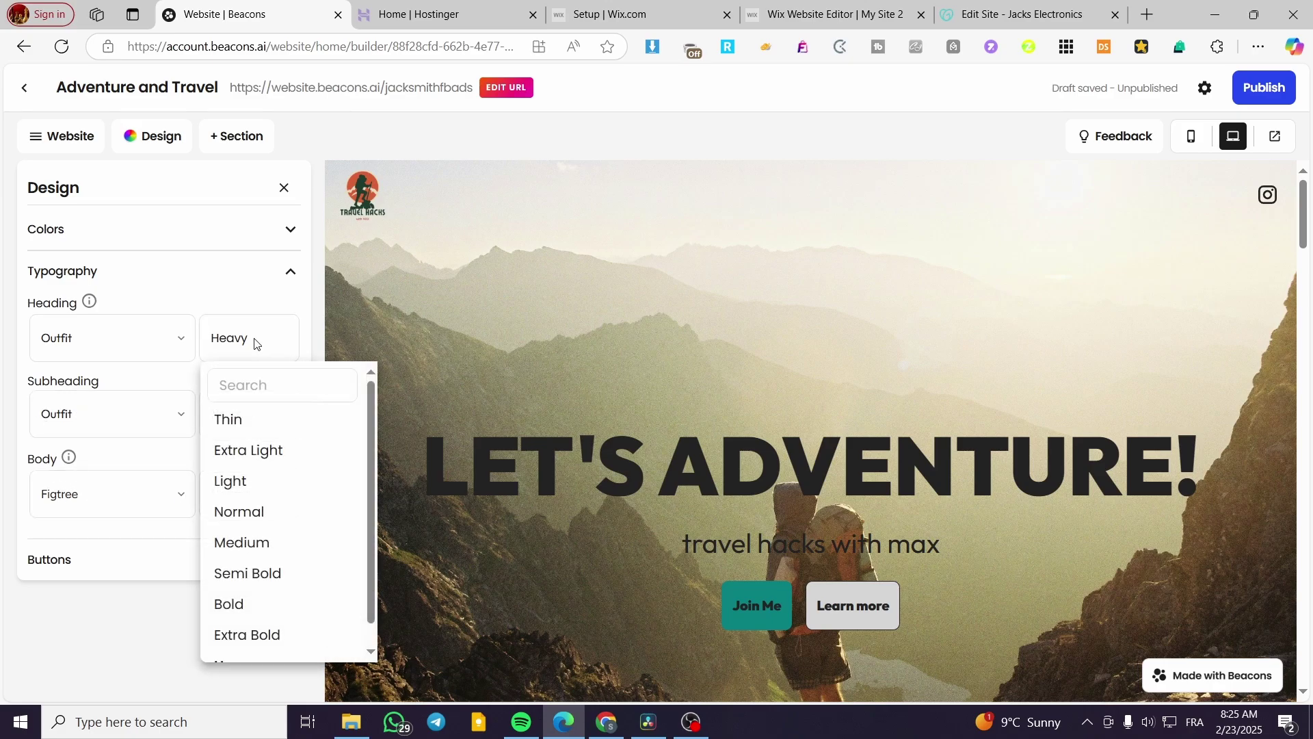
pyautogui.click(254, 342)
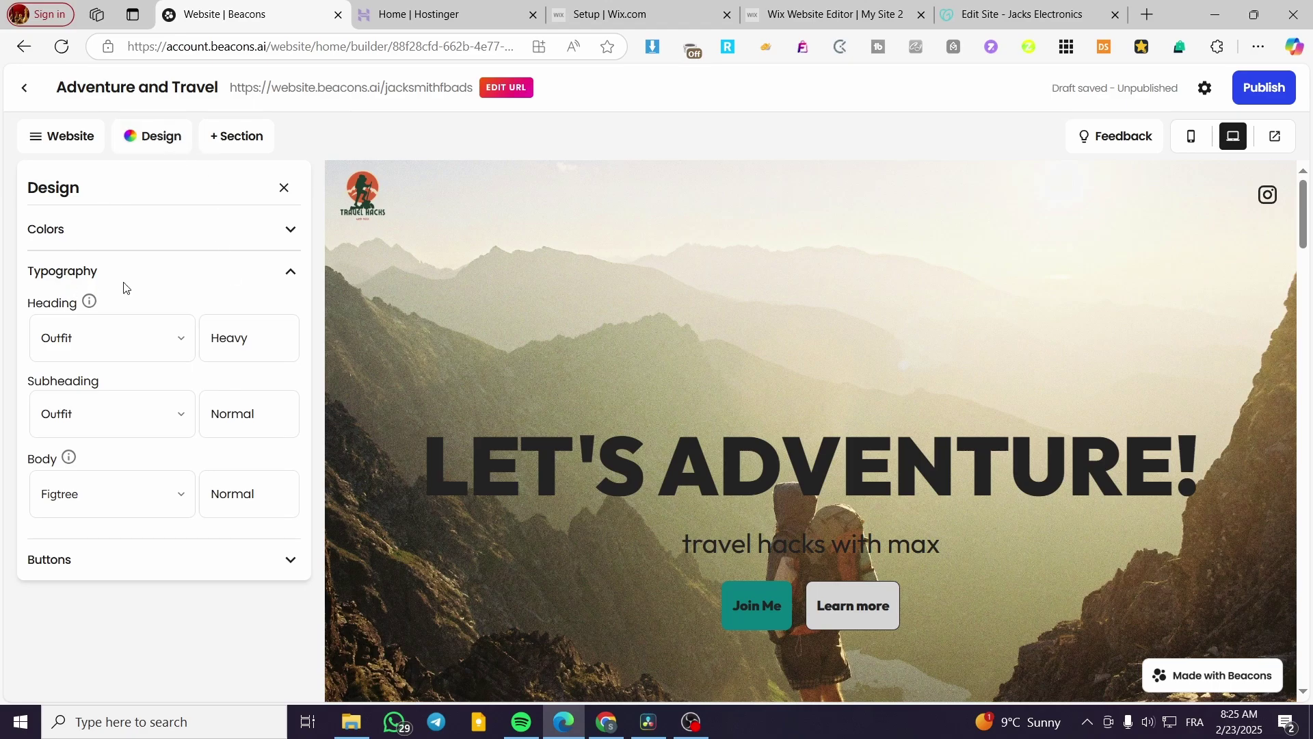
pyautogui.click(292, 272)
pyautogui.click(285, 317)
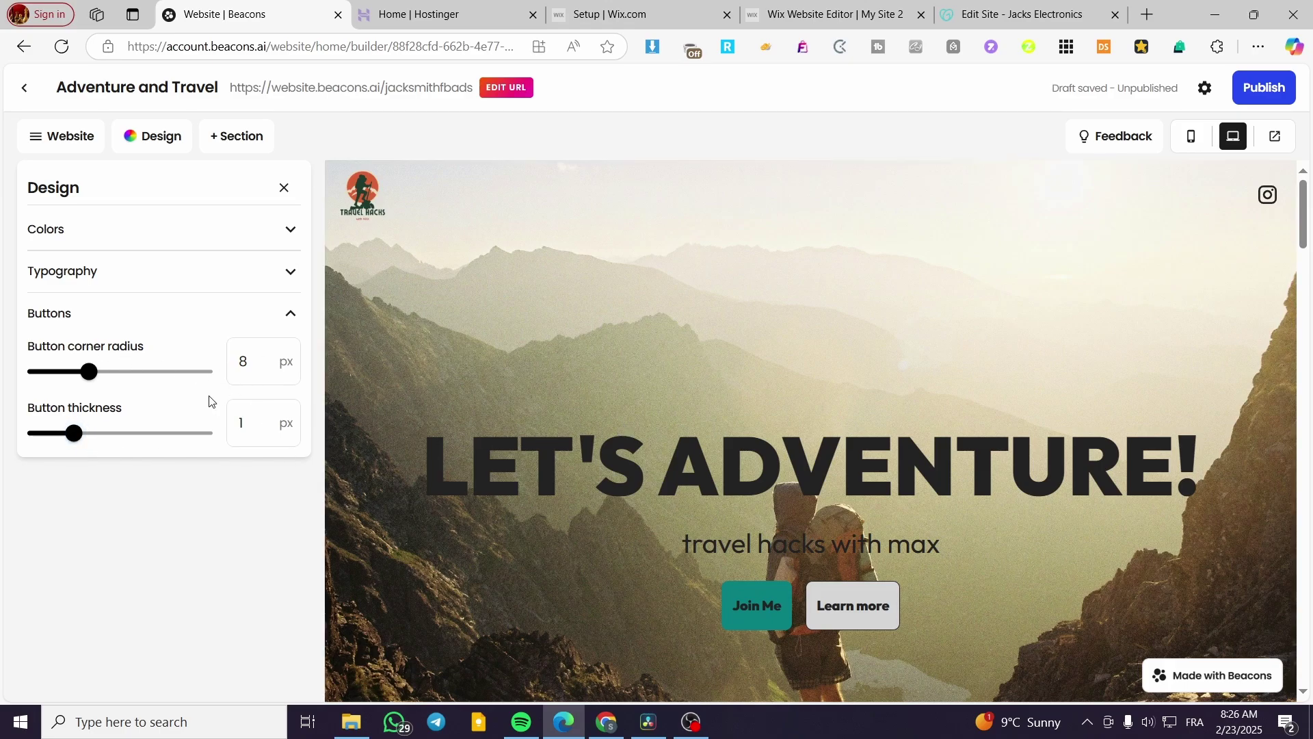
# - Set the Button corner radius to 8 px and collapse the Buttons settings
pyautogui.scroll(-1, 718, 506)
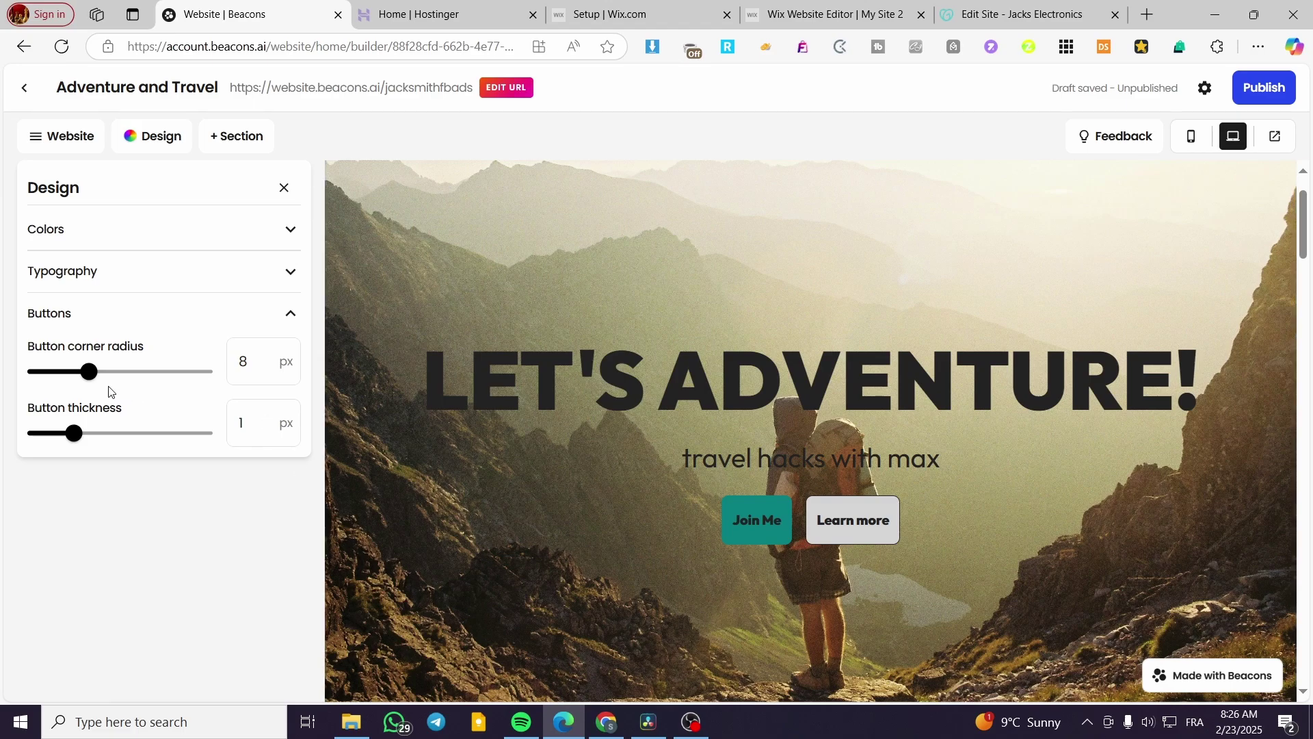
pyautogui.moveTo(98, 383); pyautogui.dragTo(206, 379)
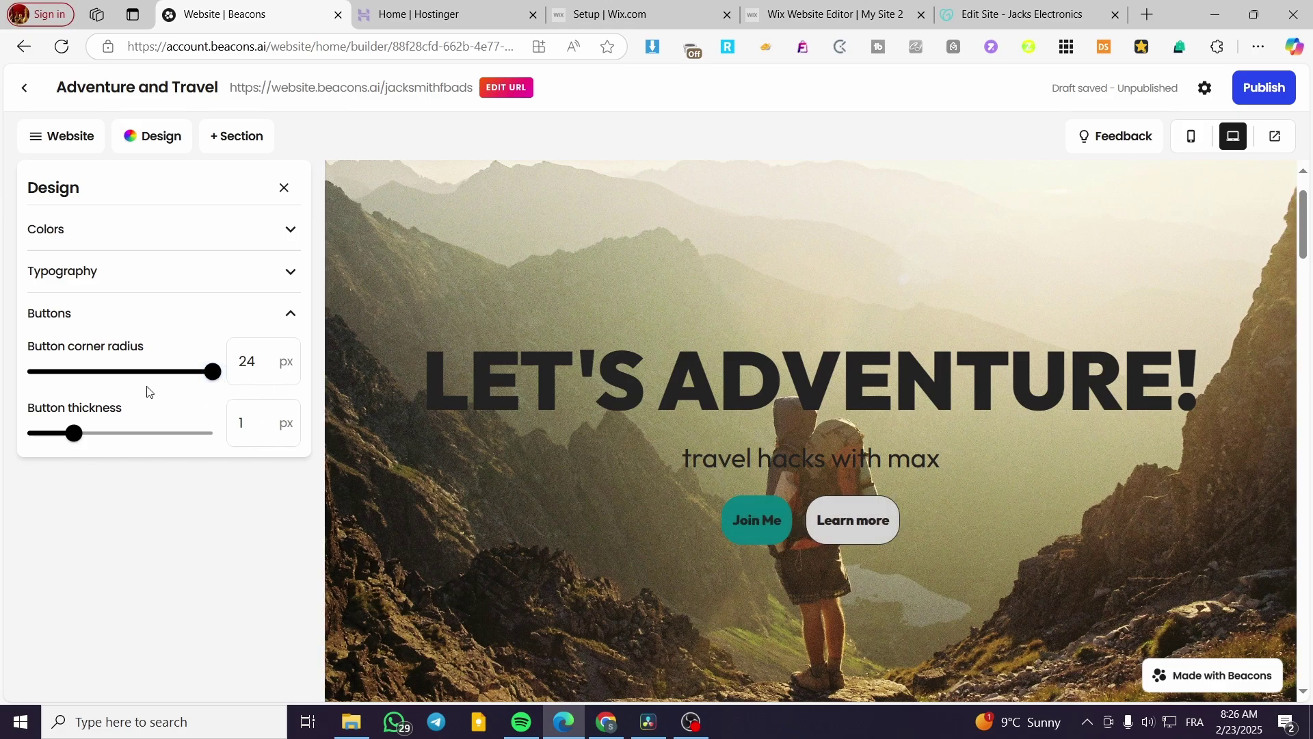
pyautogui.moveTo(212, 371); pyautogui.dragTo(28, 372)
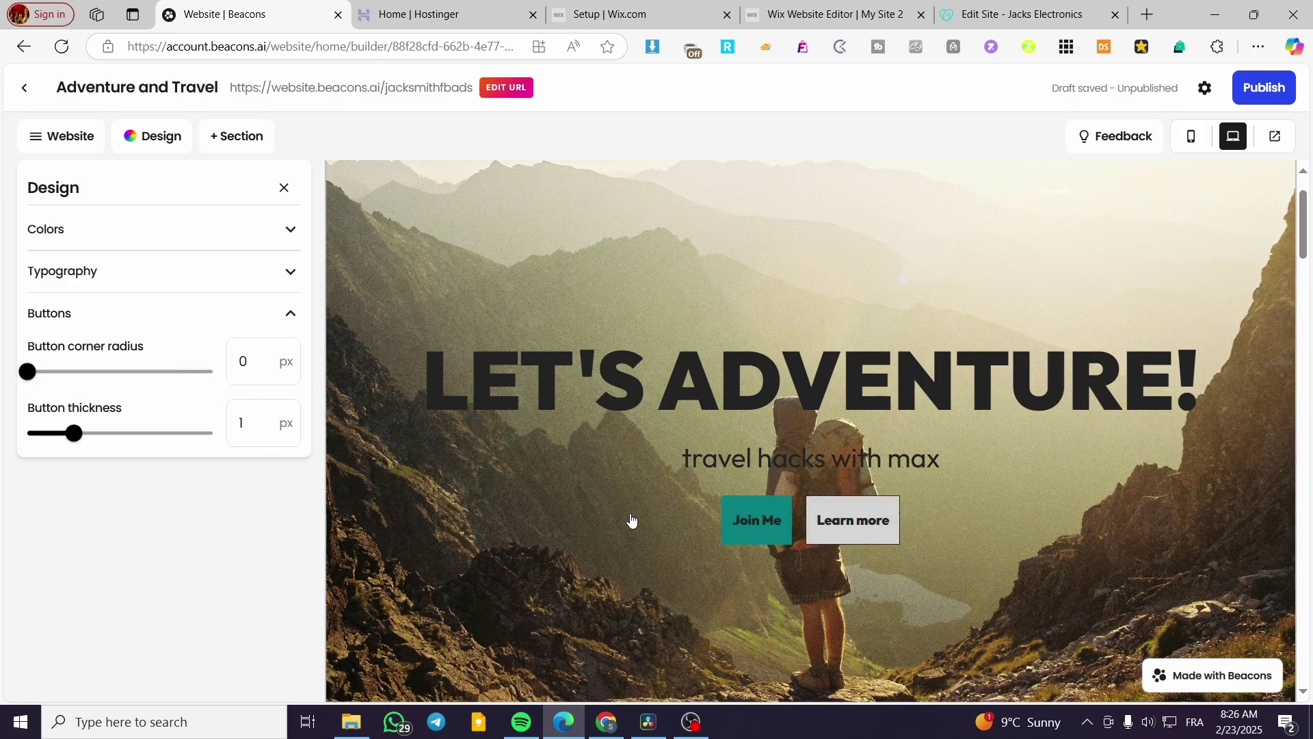
pyautogui.click(245, 366)
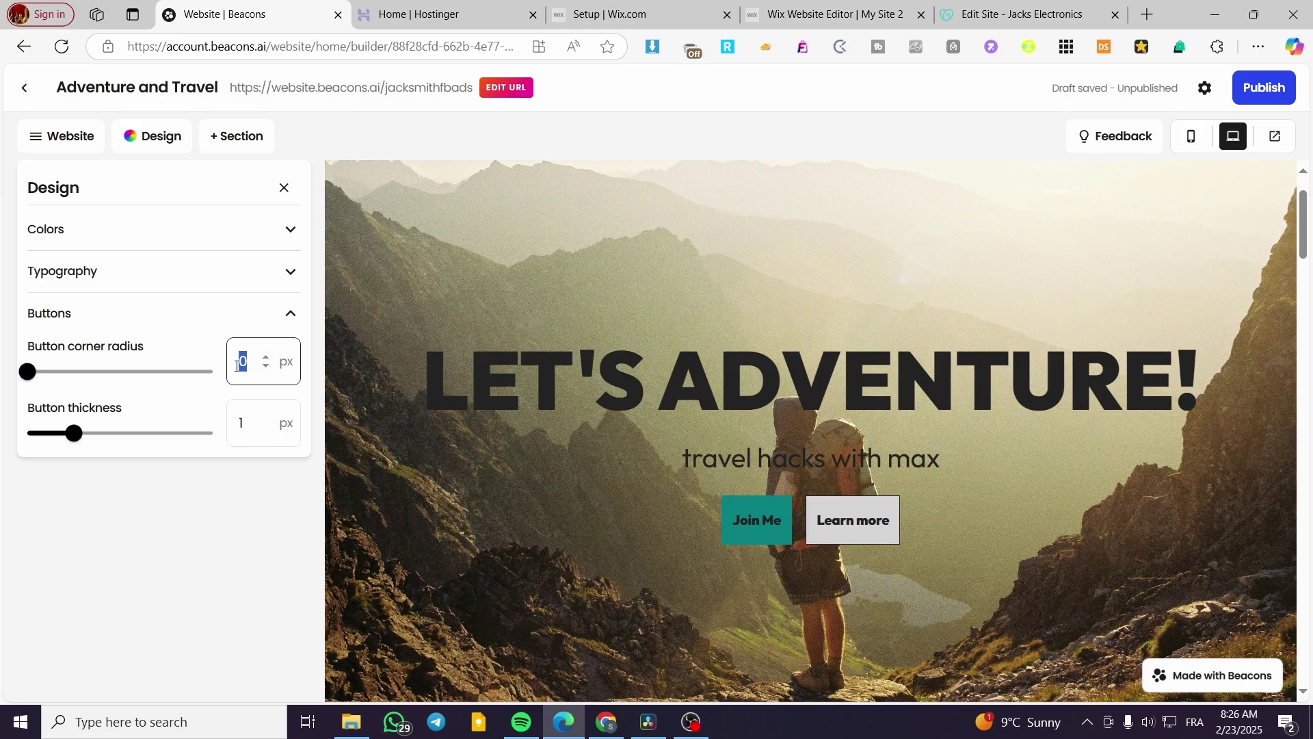
pyautogui.write('8')
pyautogui.click(265, 597)
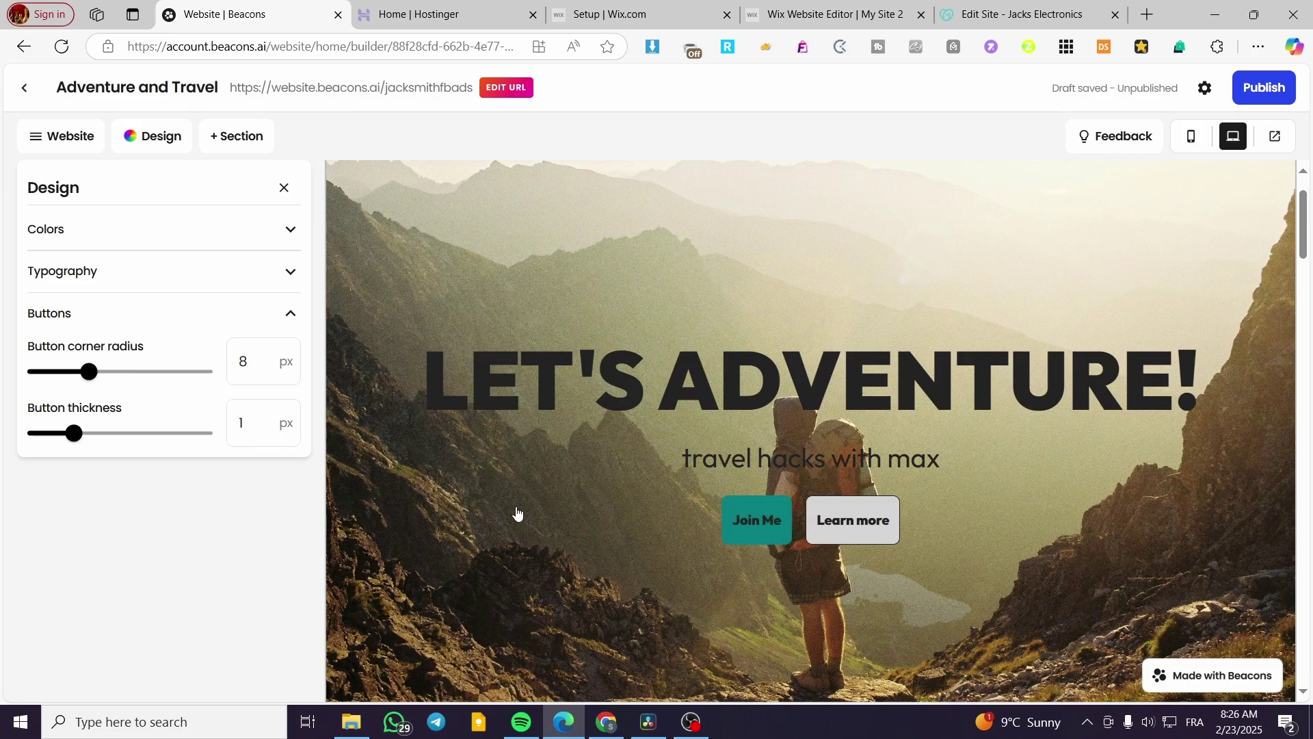
pyautogui.scroll(-5, 515, 516)
pyautogui.click(288, 315)
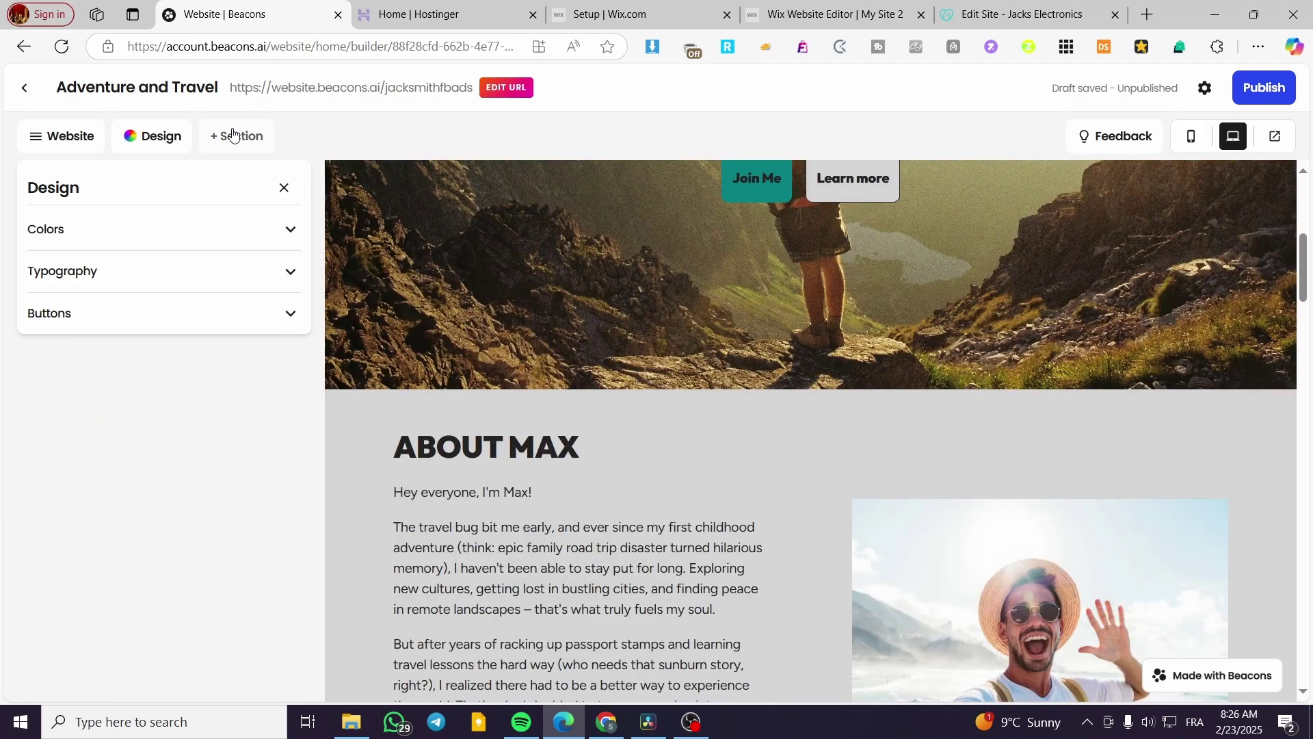
# - Open the Hero Section's settings panel from the page preview
pyautogui.scroll(-3, 964, 295)
pyautogui.scroll(8, 939, 272)
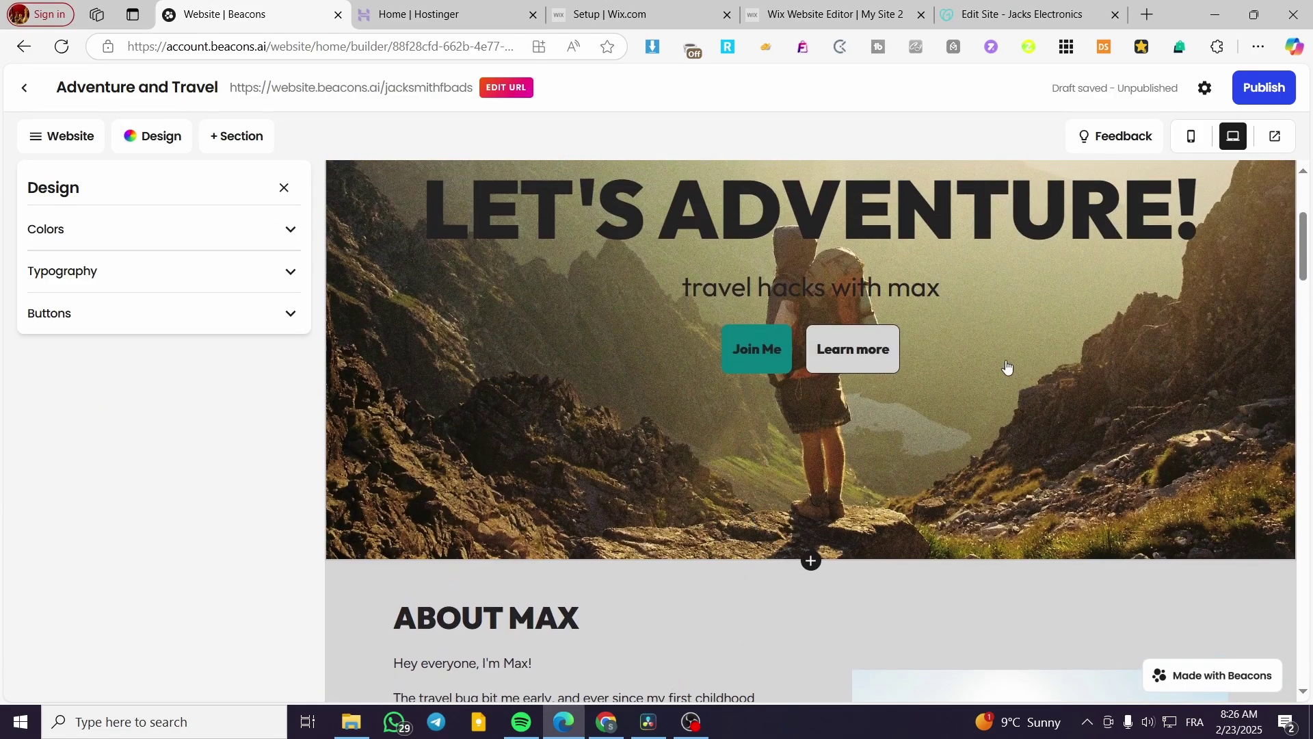
pyautogui.click(1005, 370)
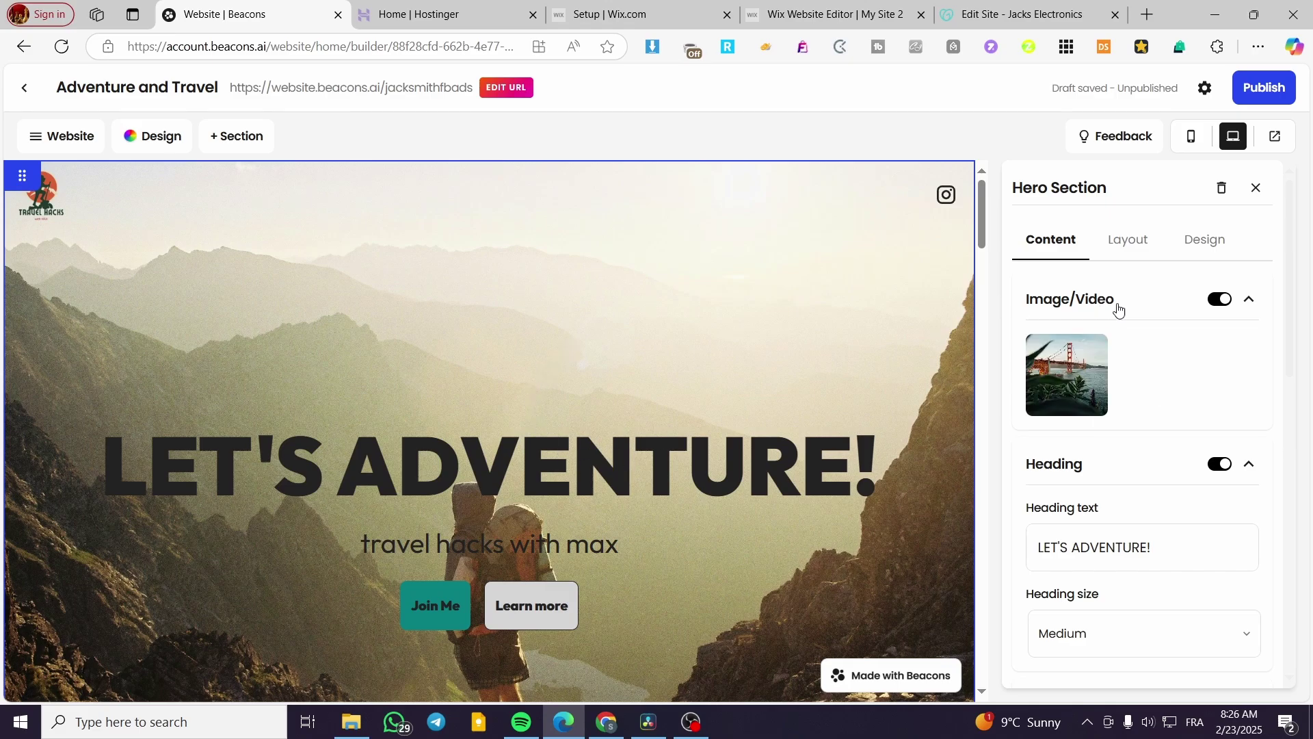
pyautogui.scroll(-3, 733, 350)
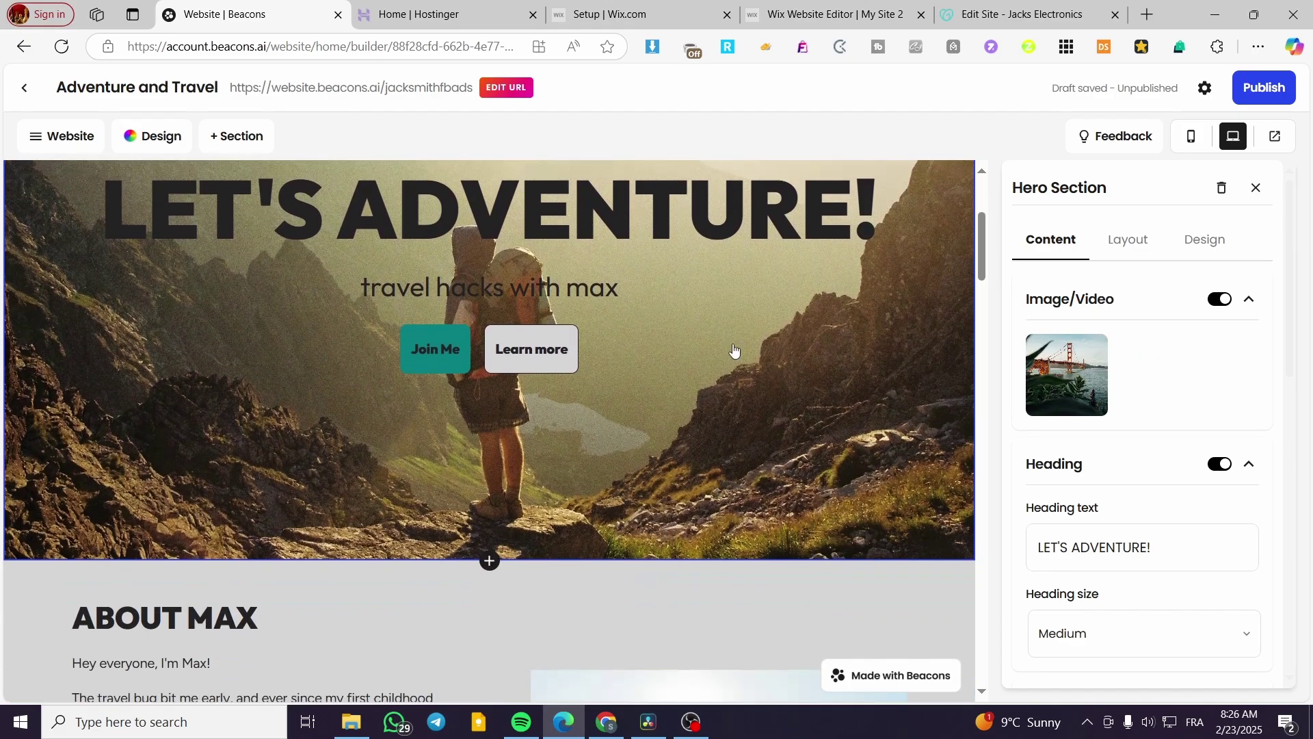
pyautogui.scroll(2, 793, 369)
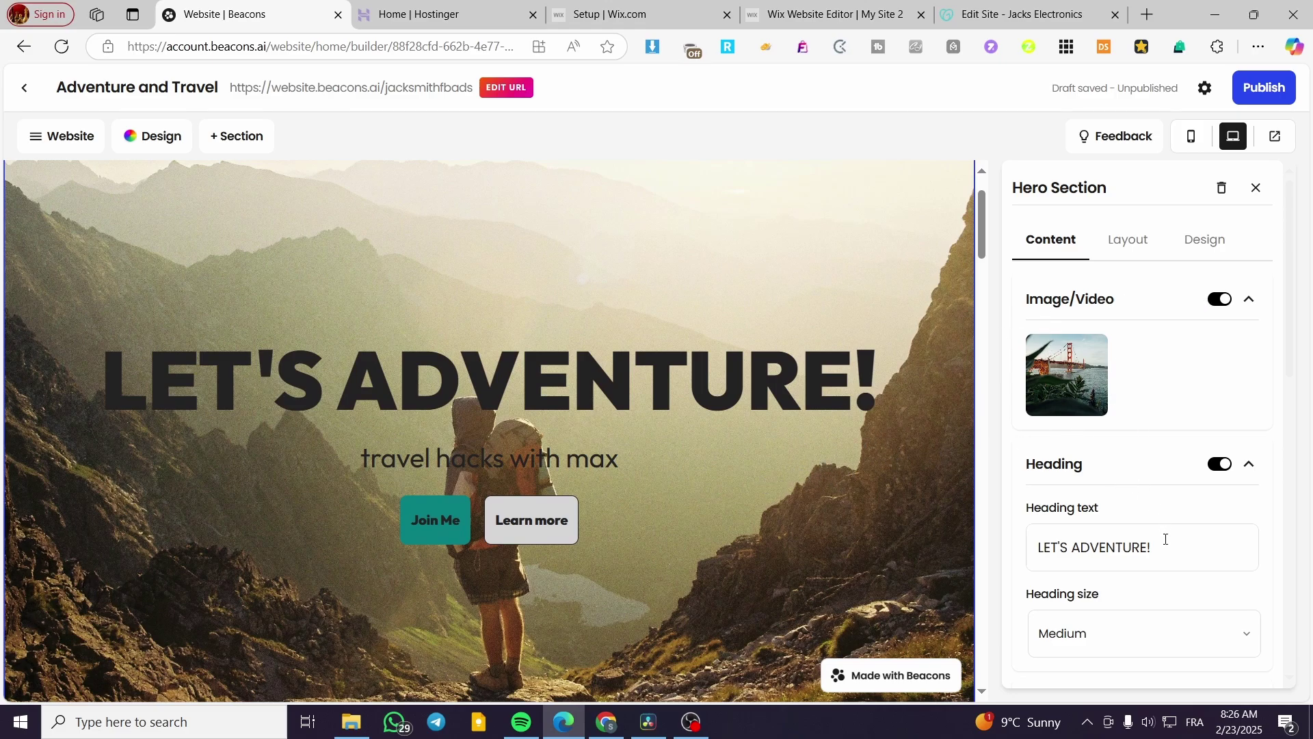
pyautogui.scroll(-3, 1099, 549)
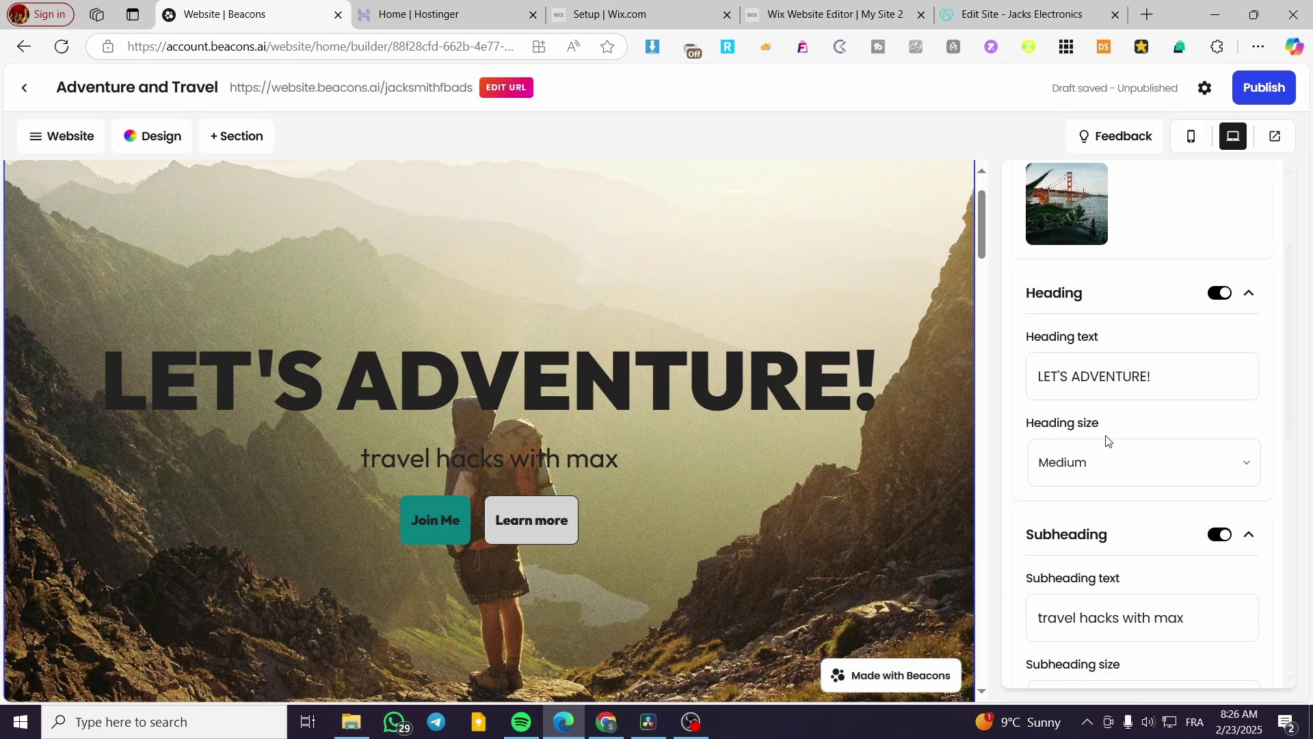
pyautogui.scroll(3, 1108, 440)
pyautogui.scroll(-7, 1115, 487)
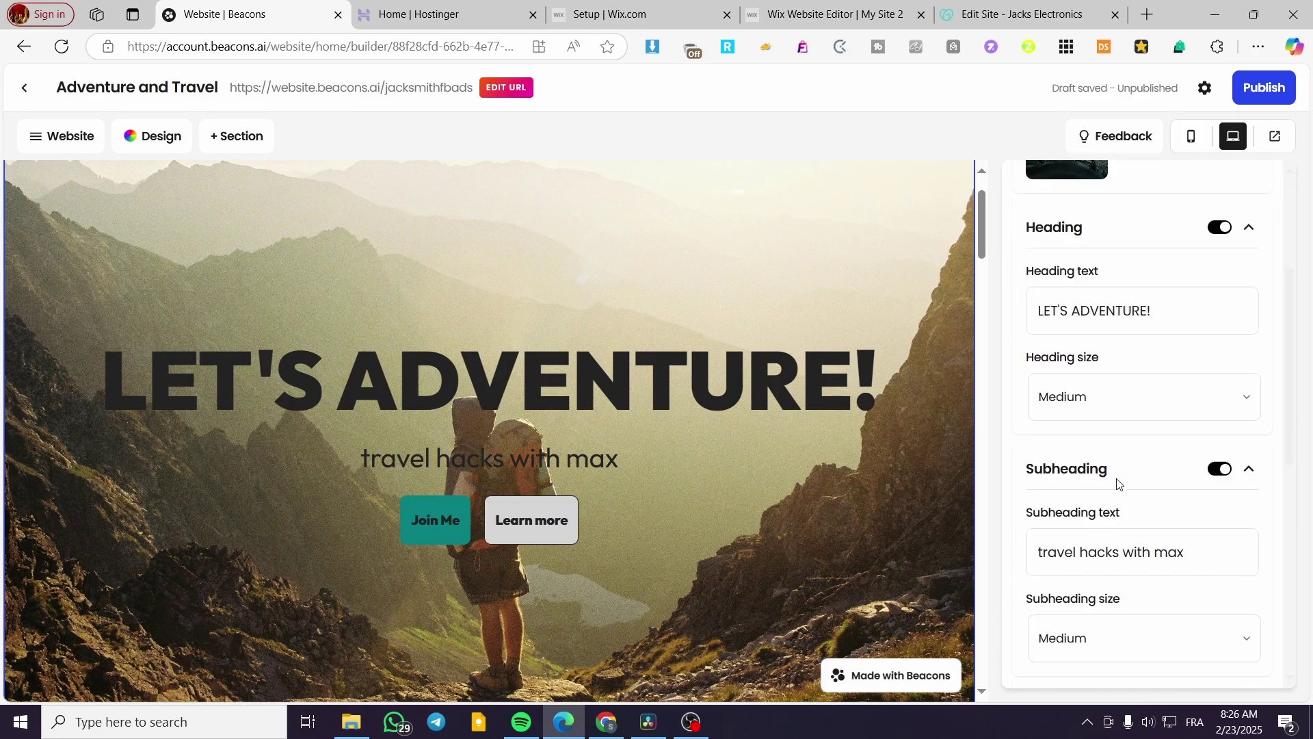
pyautogui.scroll(-1, 1156, 308)
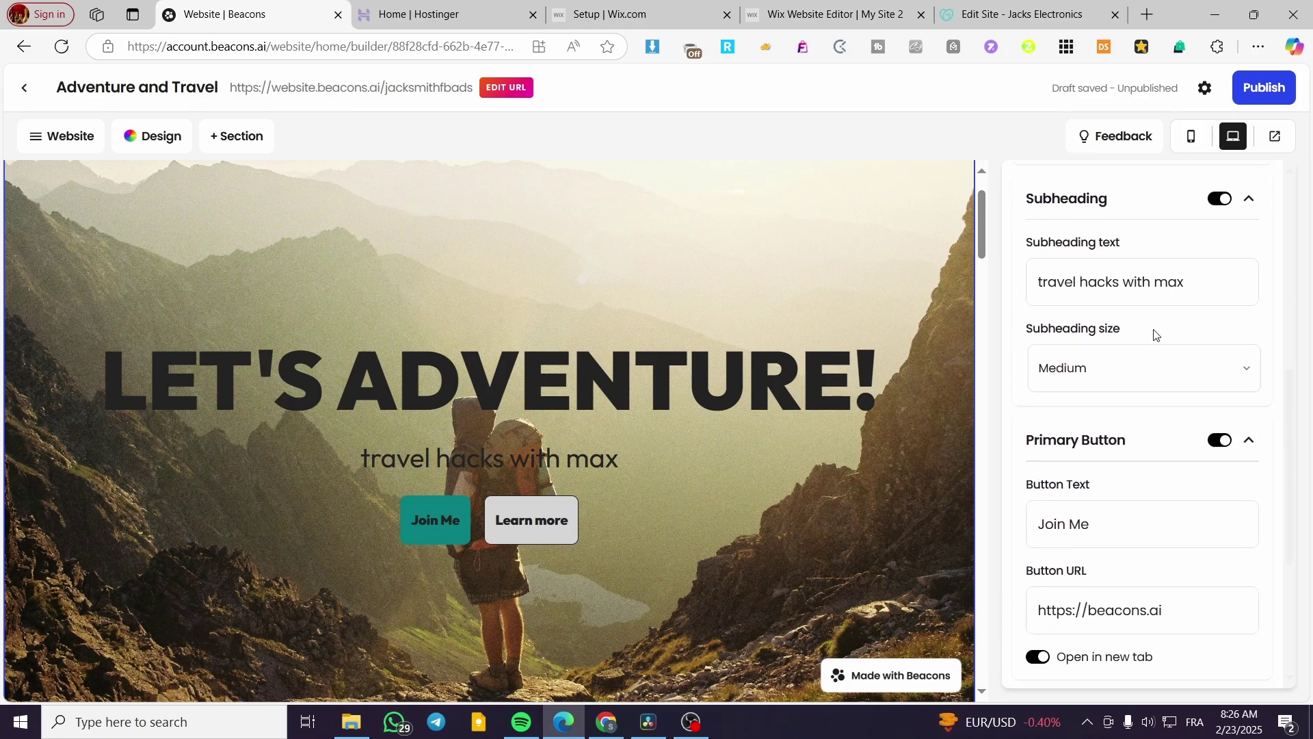
pyautogui.scroll(-3, 714, 512)
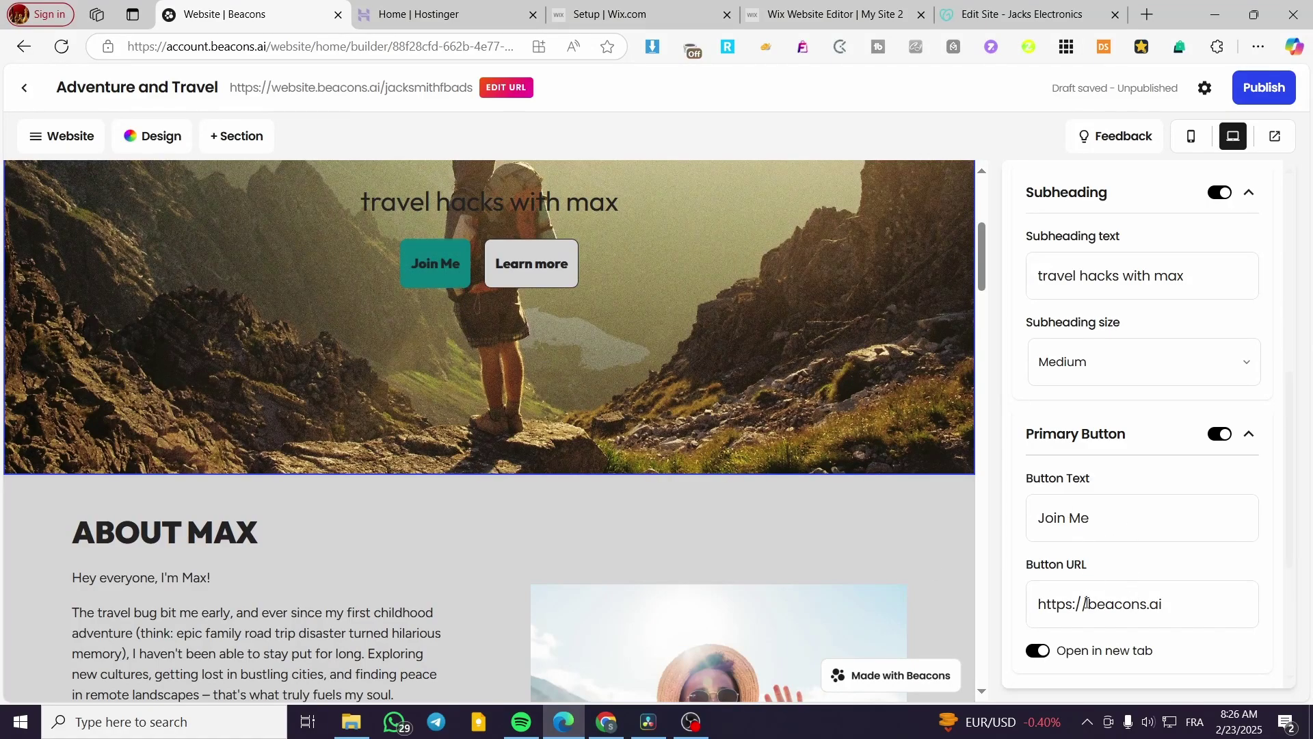
pyautogui.scroll(-1, 1145, 519)
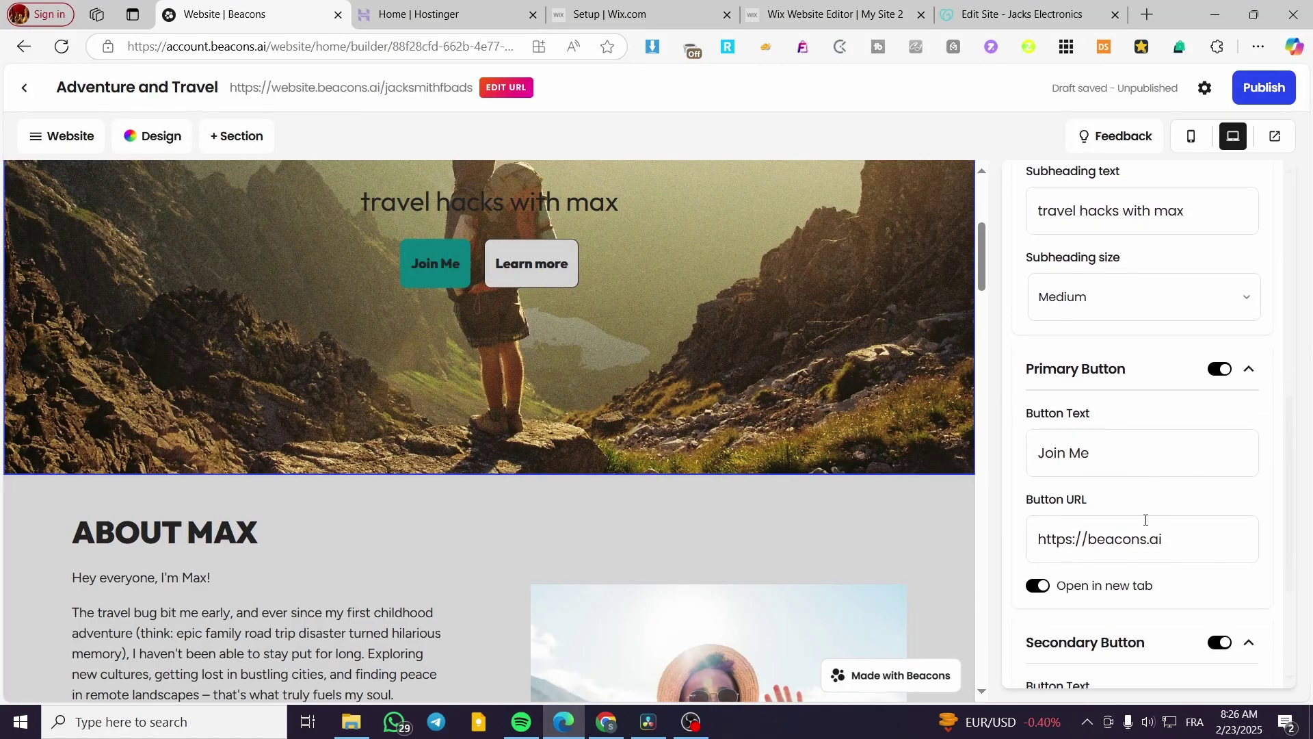
pyautogui.scroll(-3, 1146, 520)
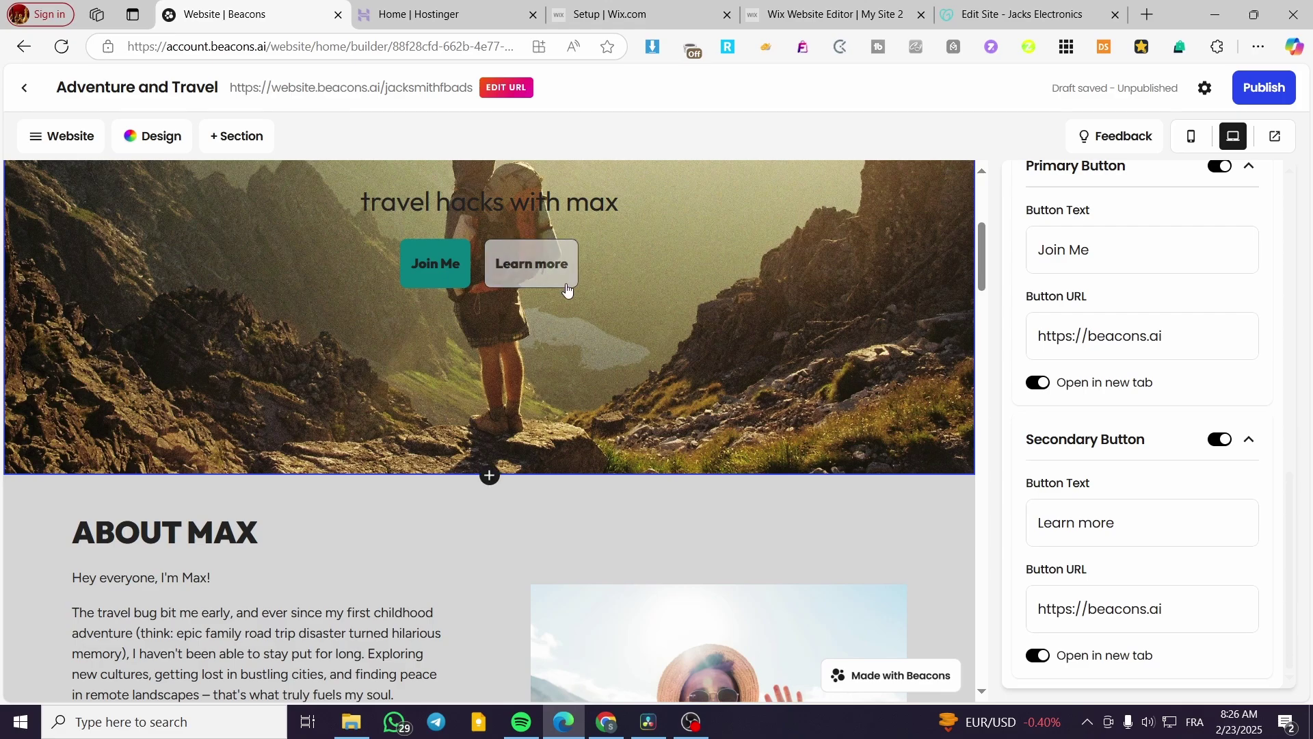
pyautogui.scroll(5, 1130, 562)
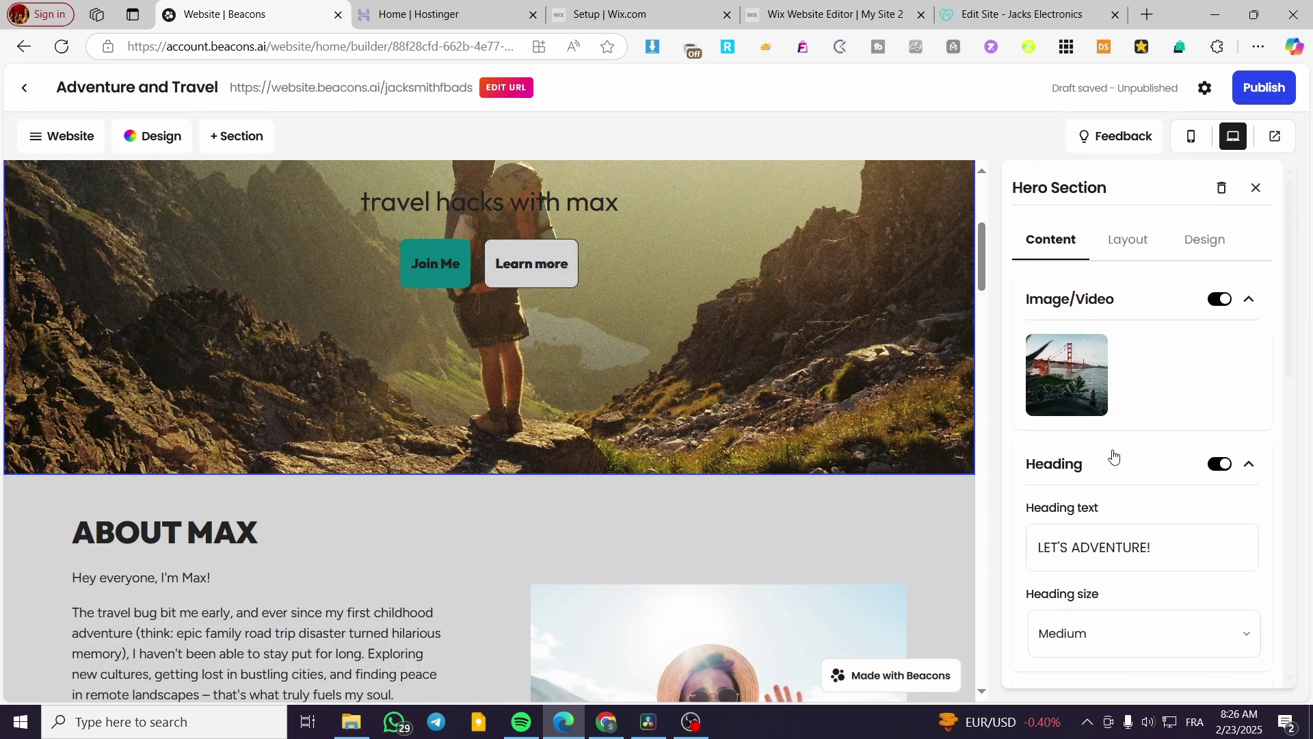
# - Browse the Hero Section layouts: image-beside-text, centred and stacked headline designs
pyautogui.click(1119, 243)
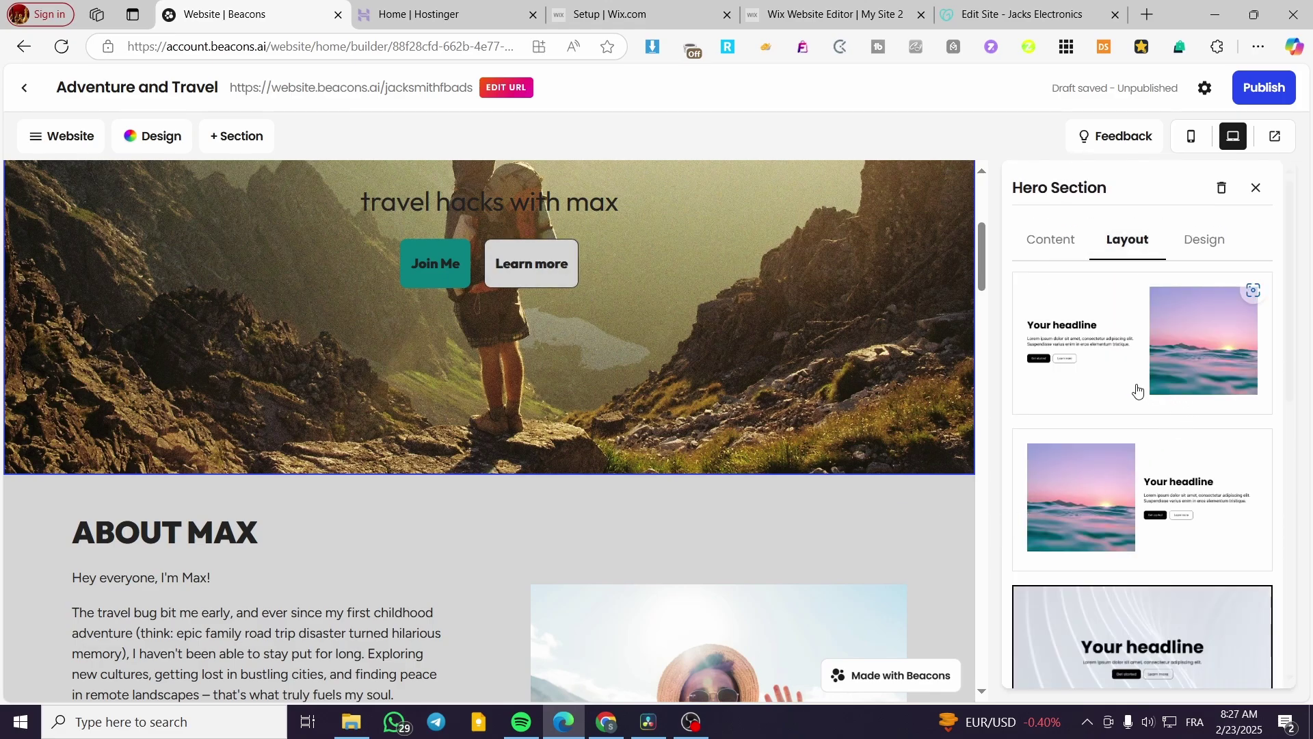
pyautogui.scroll(3, 794, 441)
pyautogui.scroll(-2, 1161, 479)
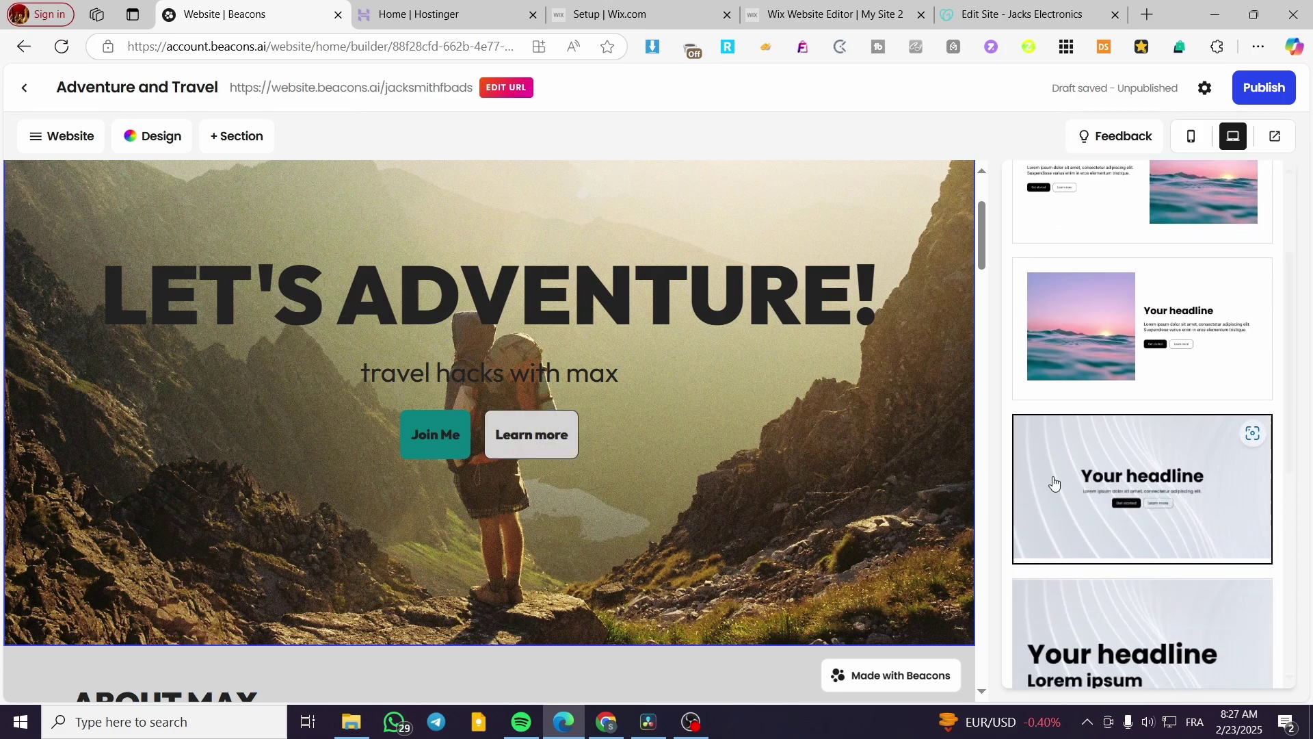
pyautogui.scroll(-4, 1159, 554)
# - Show the Hero Section Design settings and keep the palette at Custom Palette [A]
pyautogui.scroll(-1, 1199, 452)
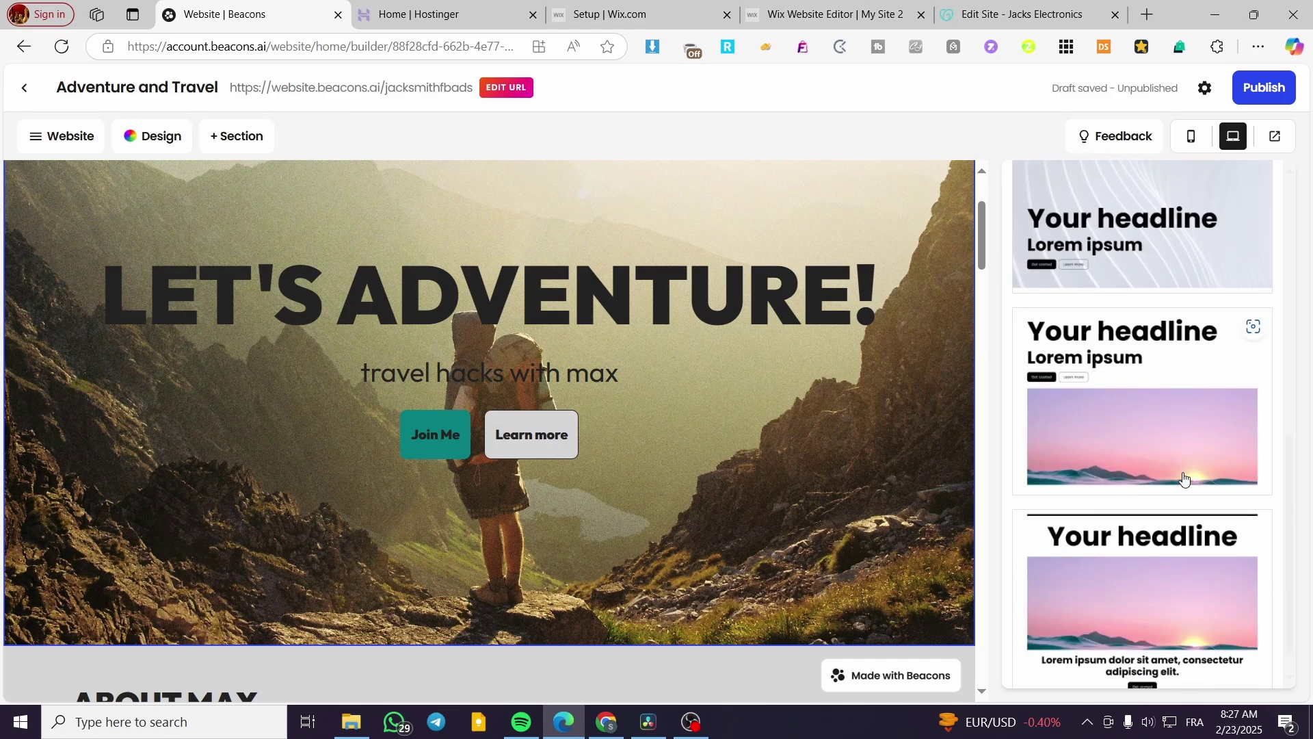
pyautogui.scroll(8, 1176, 484)
pyautogui.click(1189, 243)
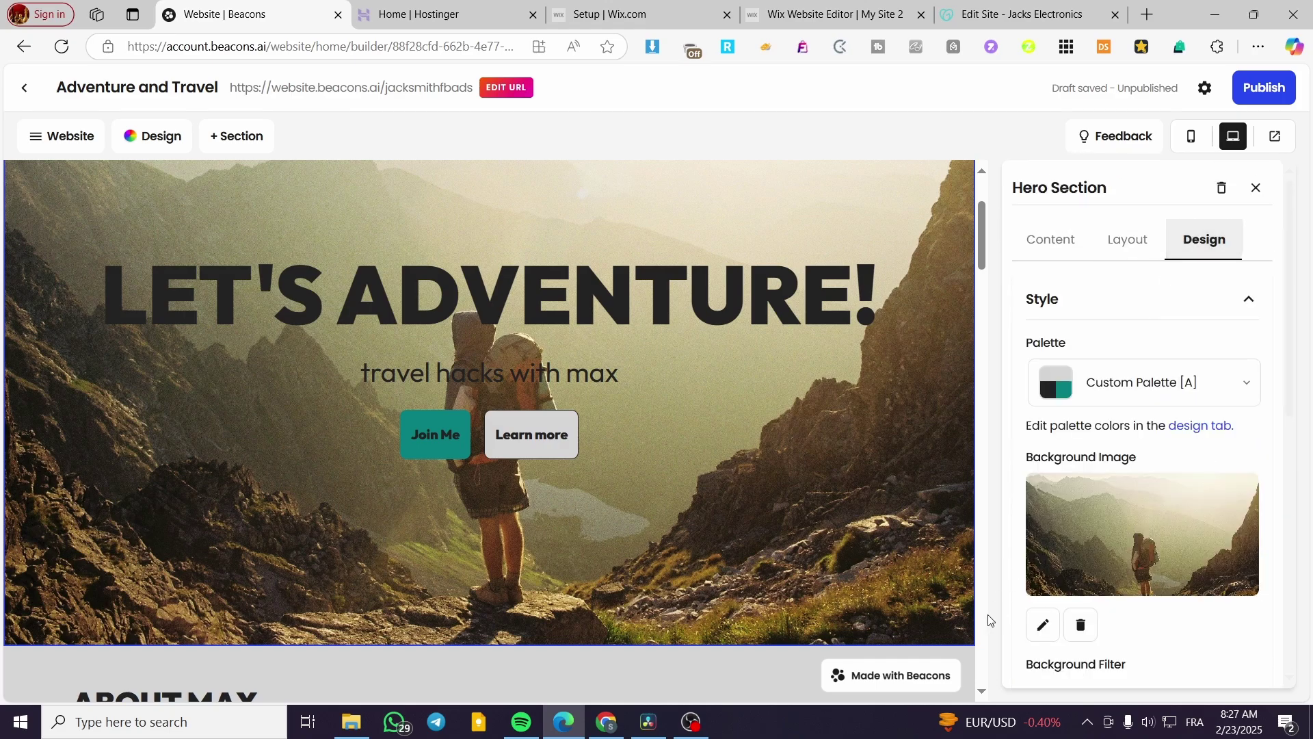
pyautogui.click(1249, 387)
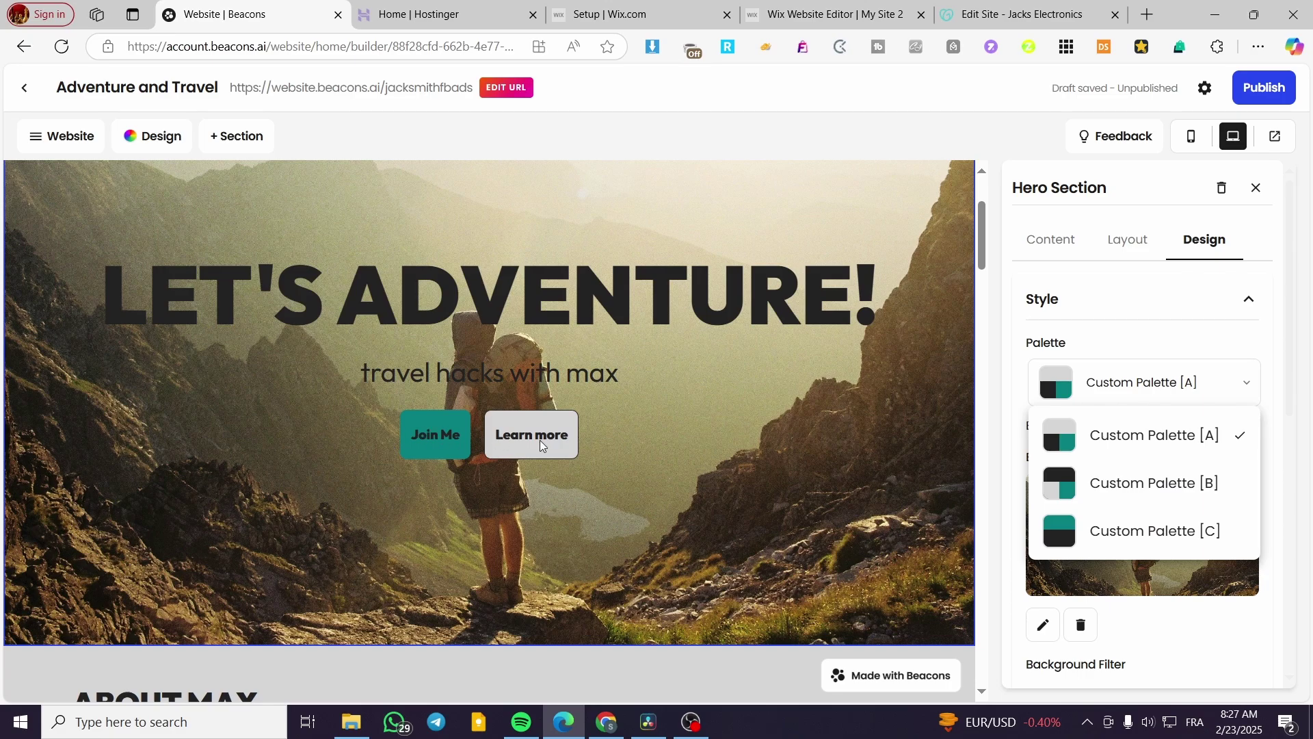
pyautogui.click(1224, 388)
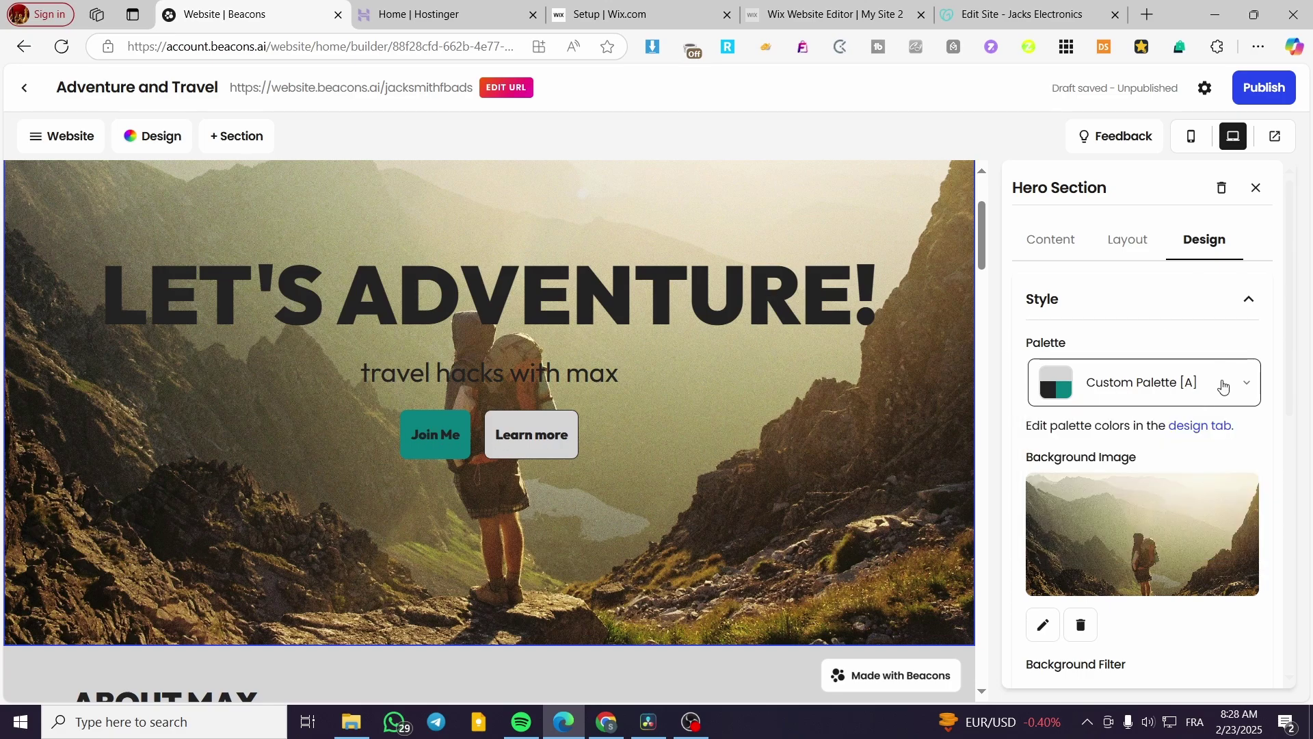
# - Return to the Hero Design settings and scroll down to the background image and Background Filter options
pyautogui.scroll(-2, 1172, 419)
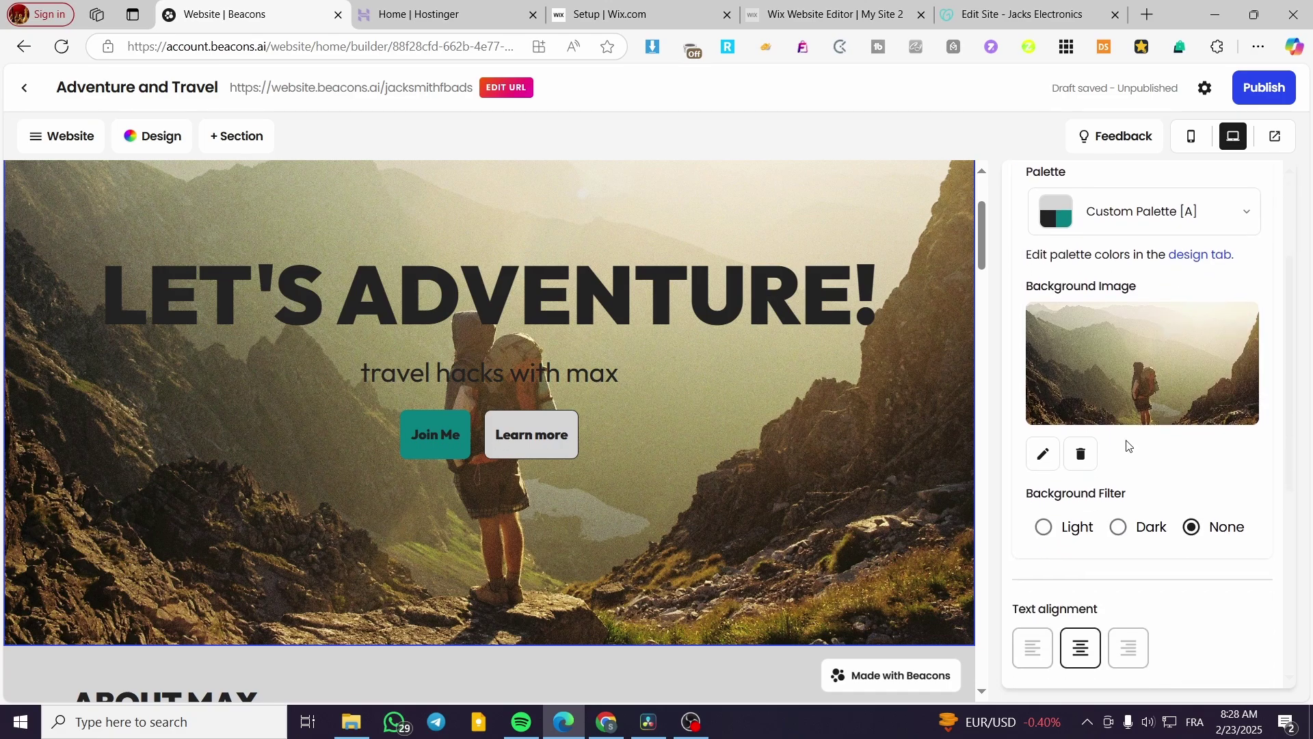
pyautogui.scroll(2, 1114, 328)
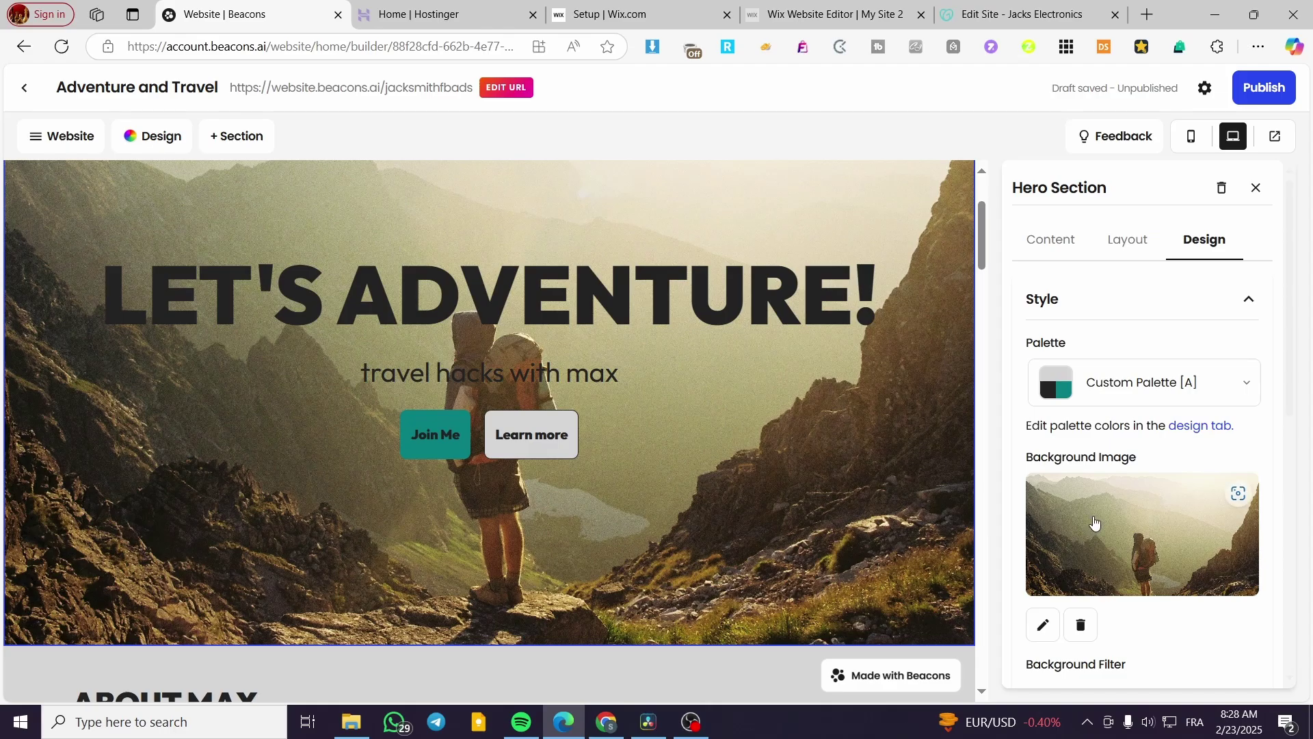
pyautogui.click(1068, 244)
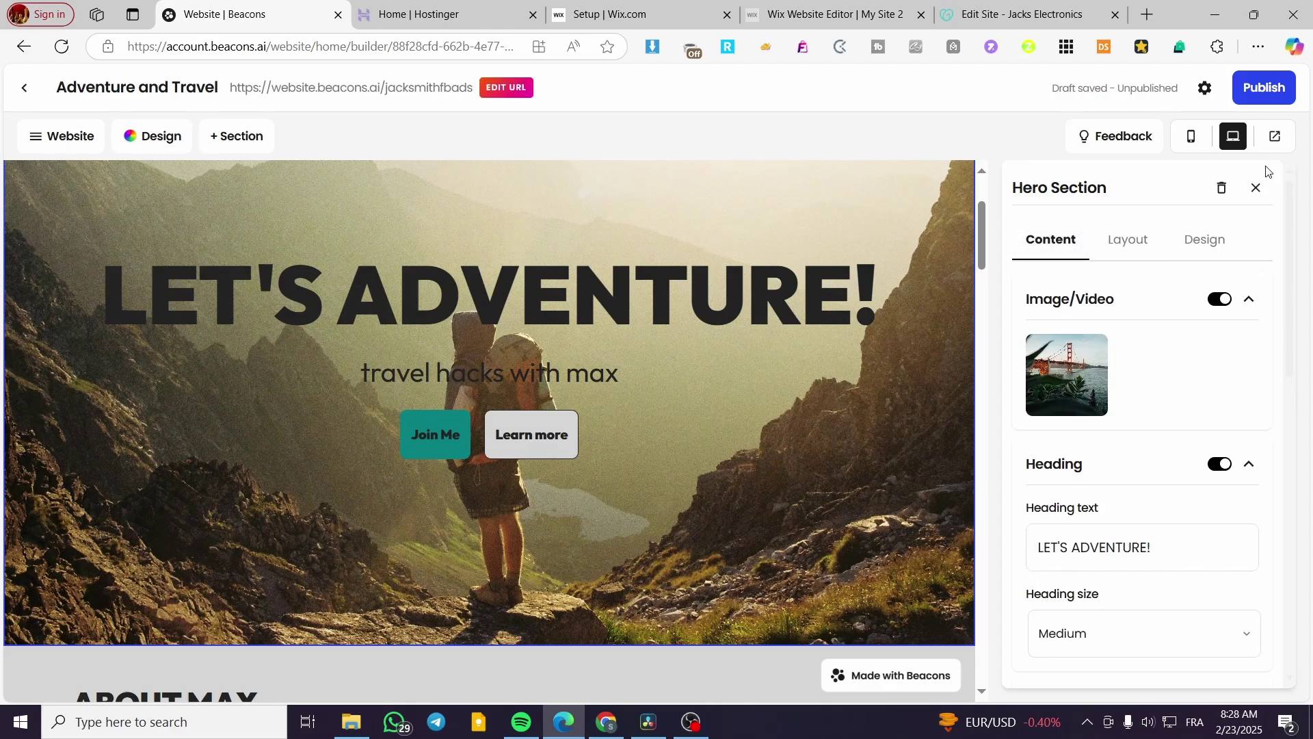
pyautogui.click(1206, 239)
pyautogui.scroll(-2, 1094, 424)
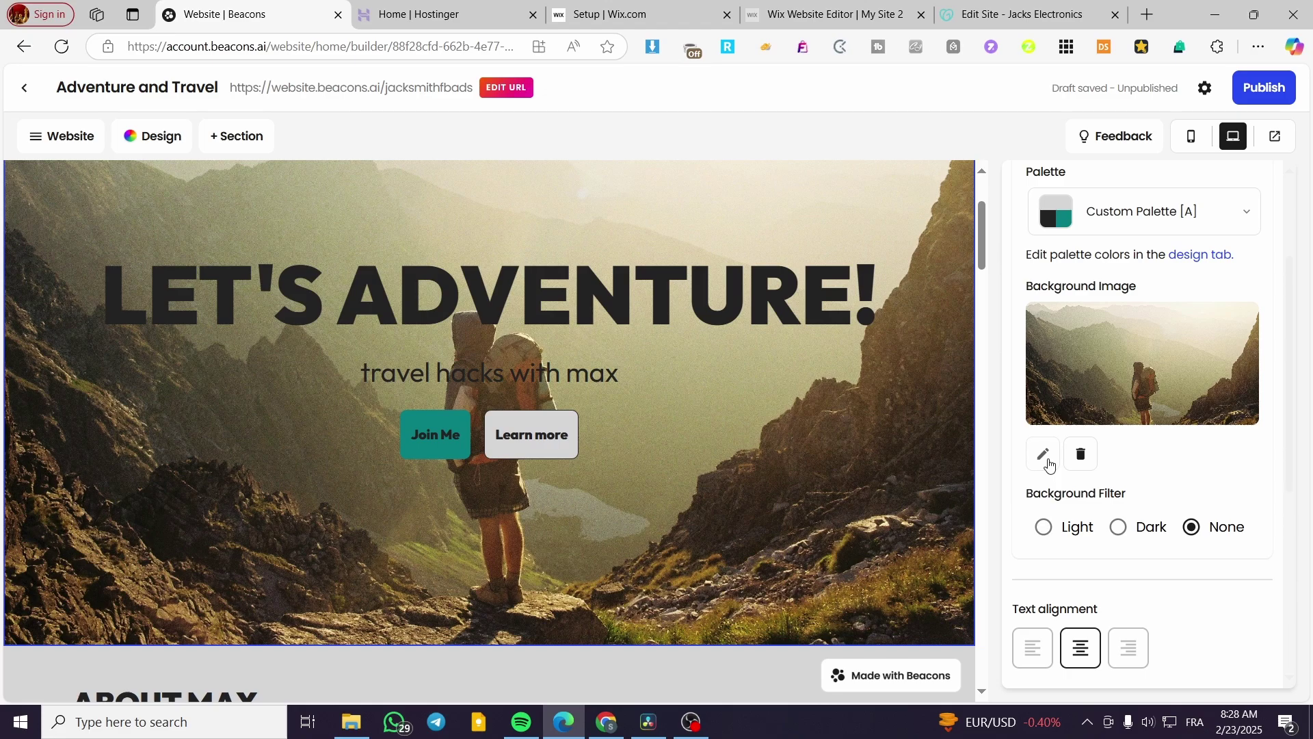
# - Try light and dark hero image filters, then set the filter back to none
pyautogui.click(1072, 530)
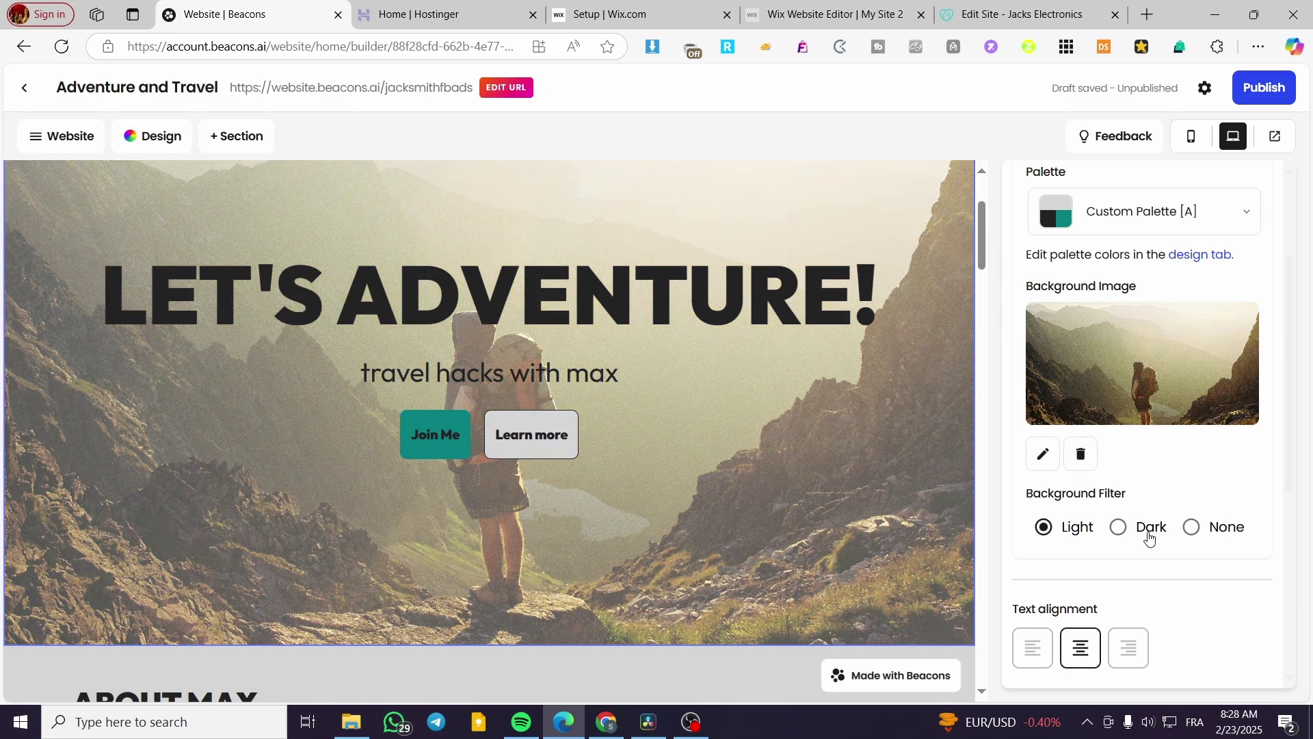
pyautogui.click(1150, 536)
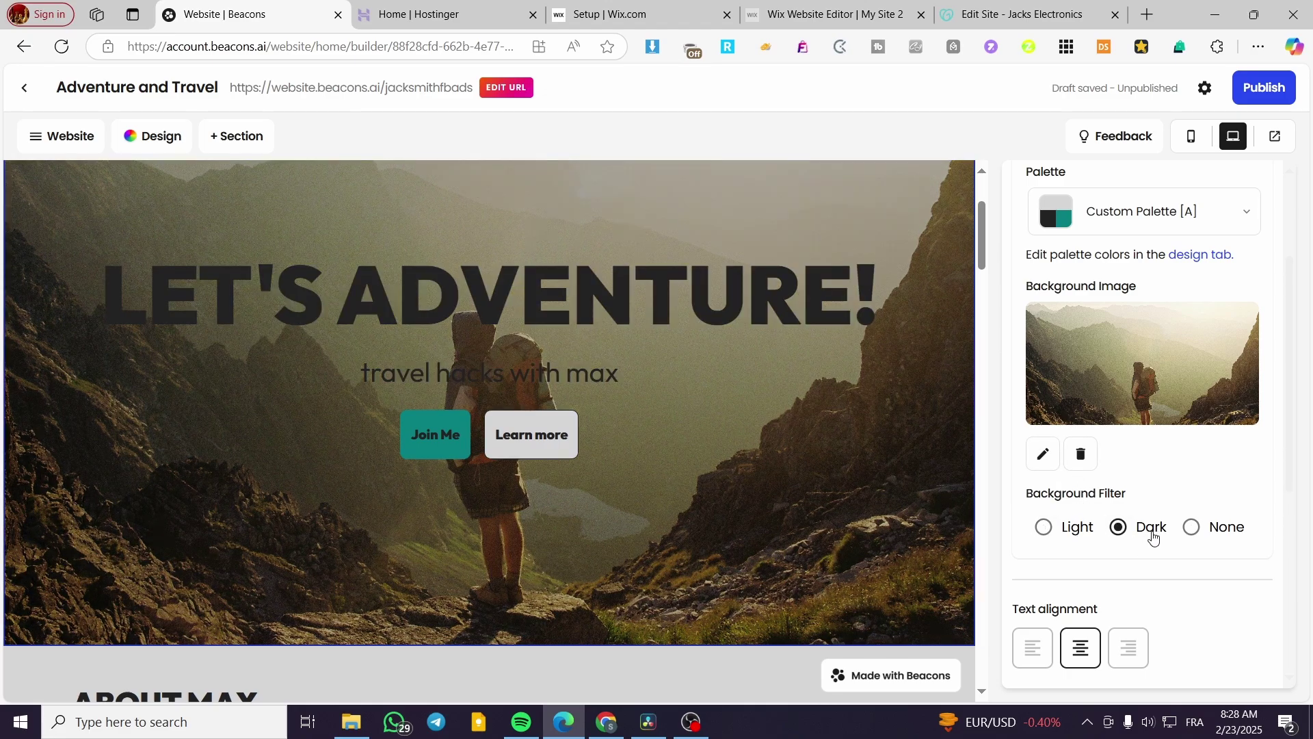
pyautogui.click(1206, 531)
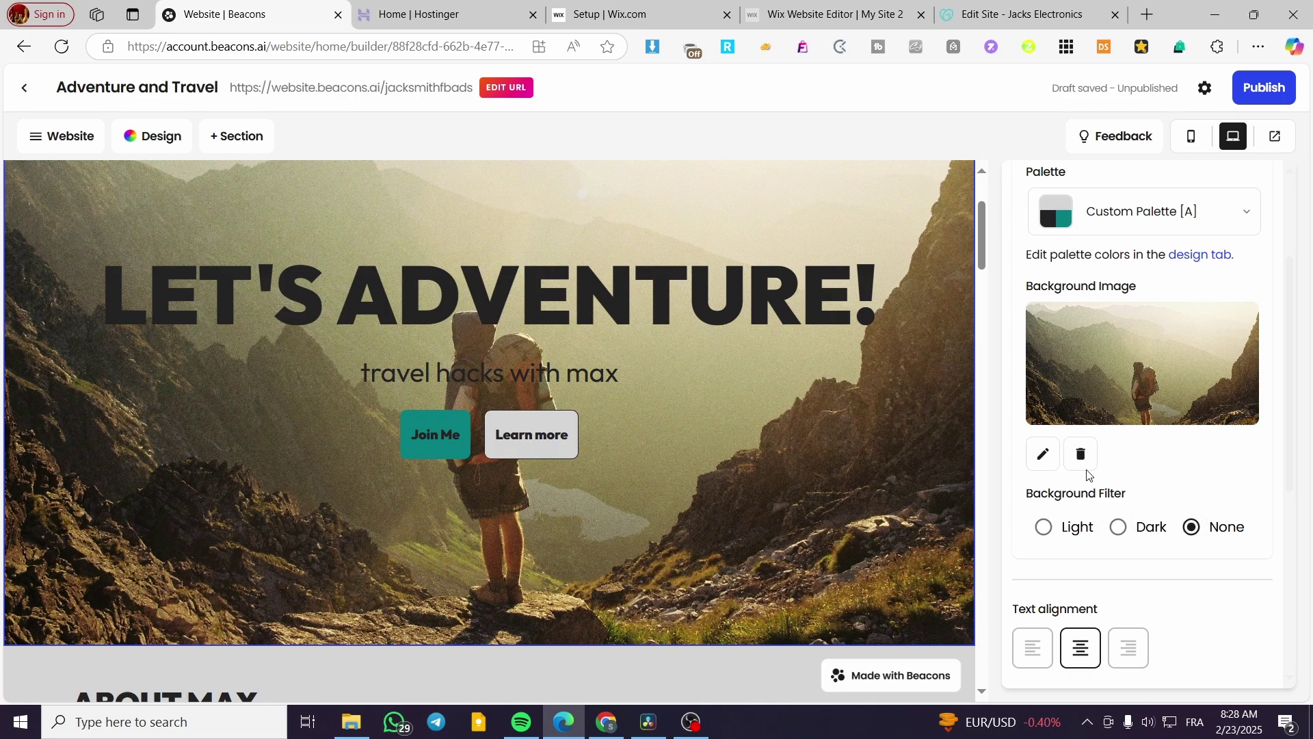
# - Set the hero Text alignment to center after trying left alignment
pyautogui.scroll(-1, 1042, 567)
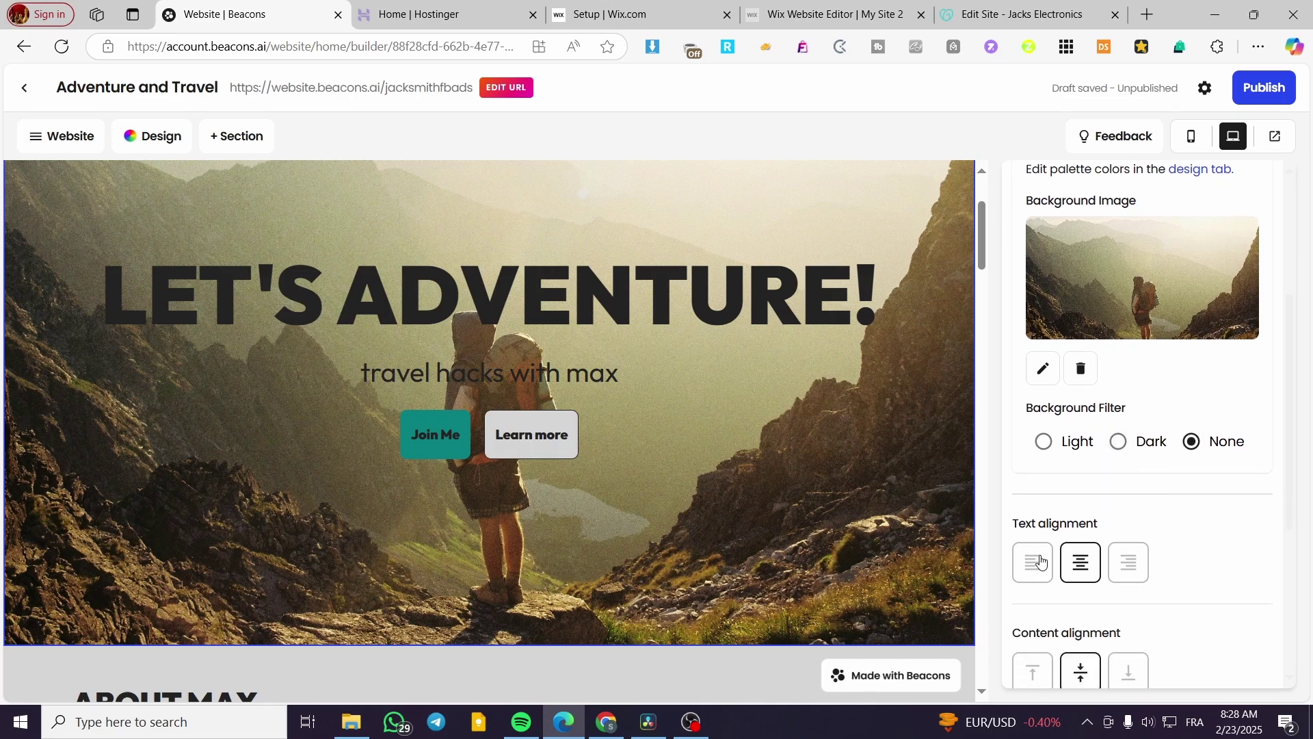
pyautogui.click(1040, 561)
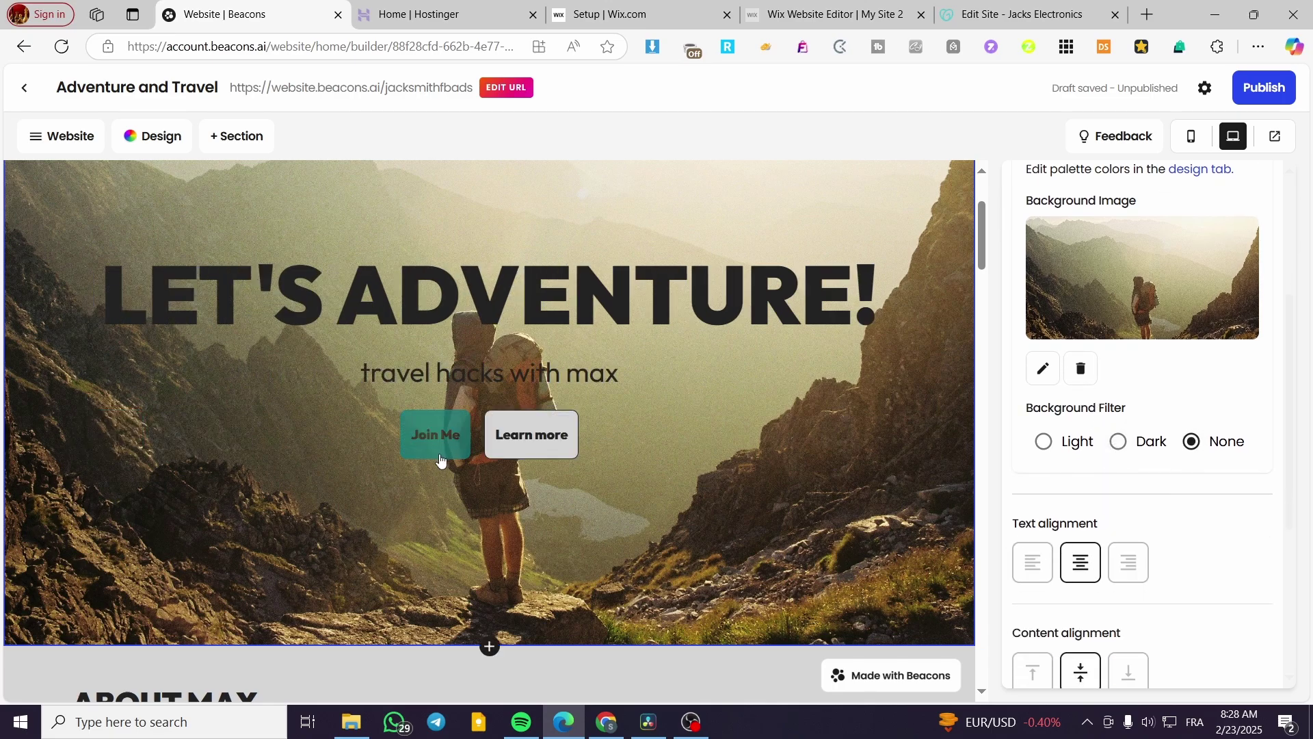
pyautogui.click(1041, 559)
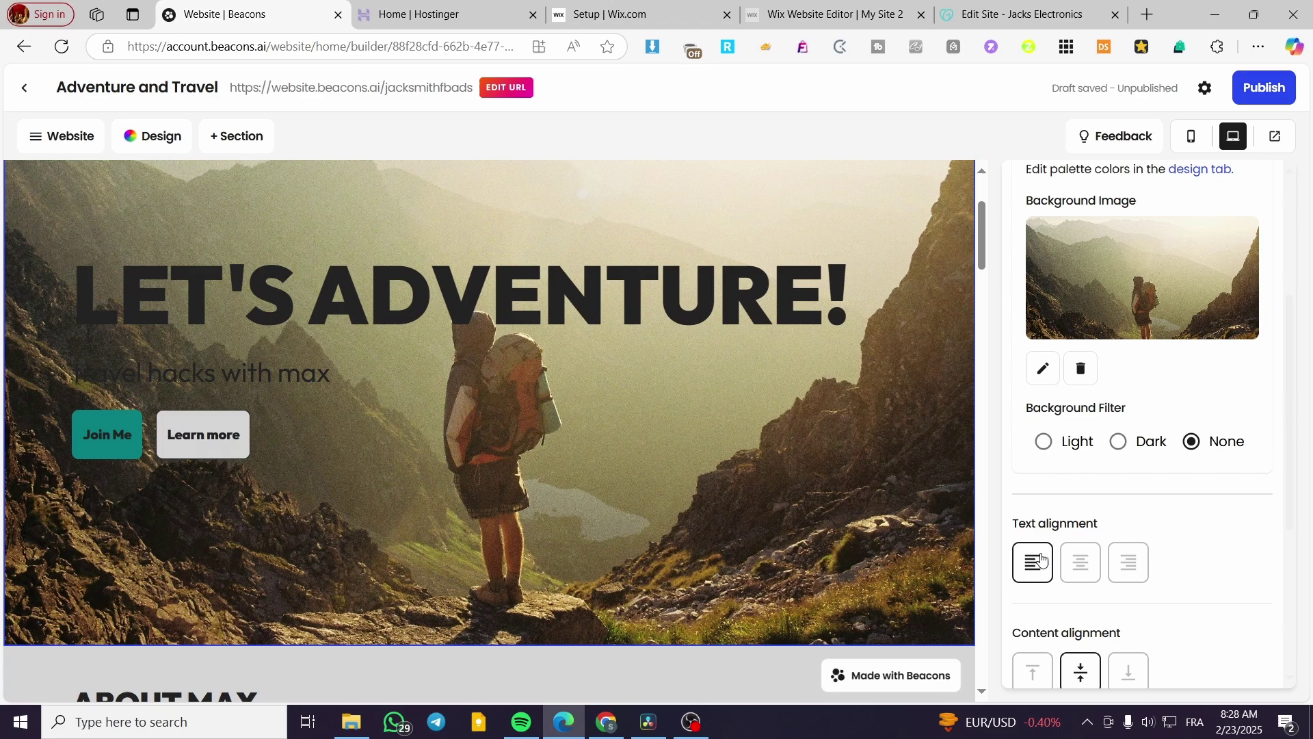
pyautogui.click(1080, 562)
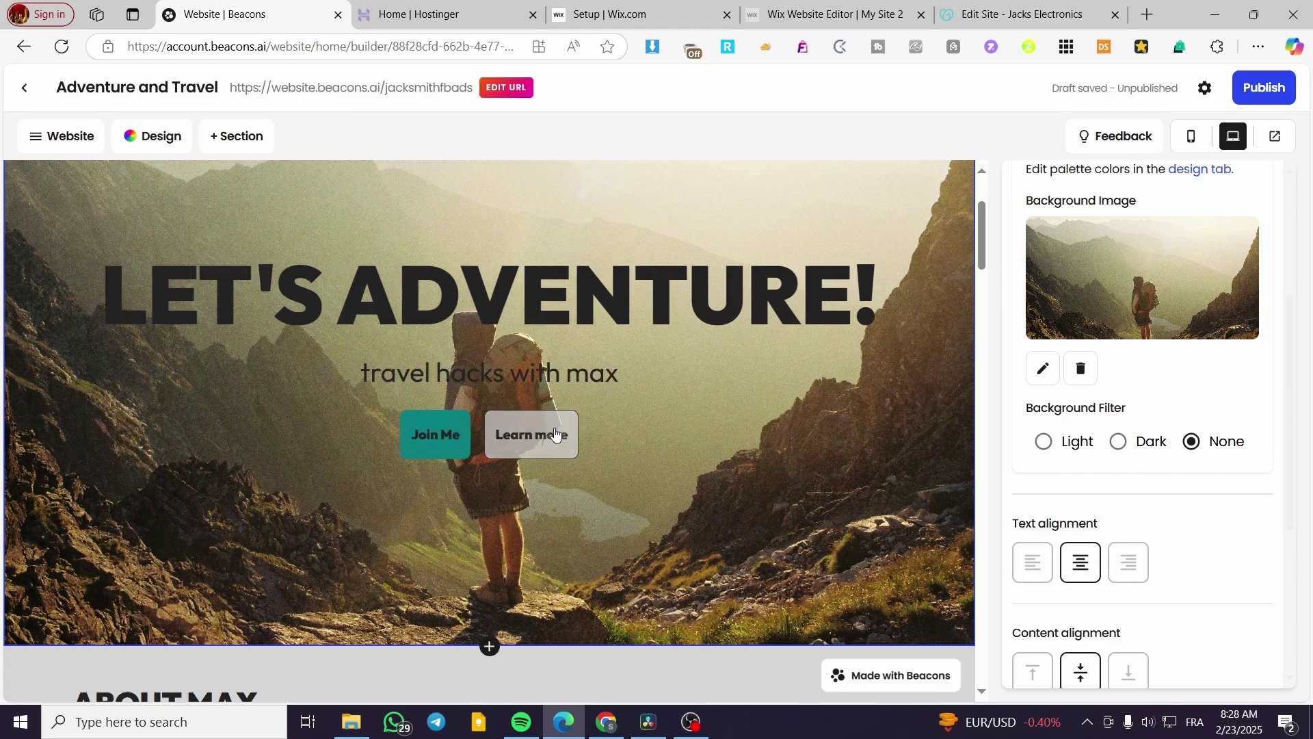
# - Set Content alignment to middle after trying top and bottom, keeping 24 px padding
pyautogui.scroll(-2, 1125, 550)
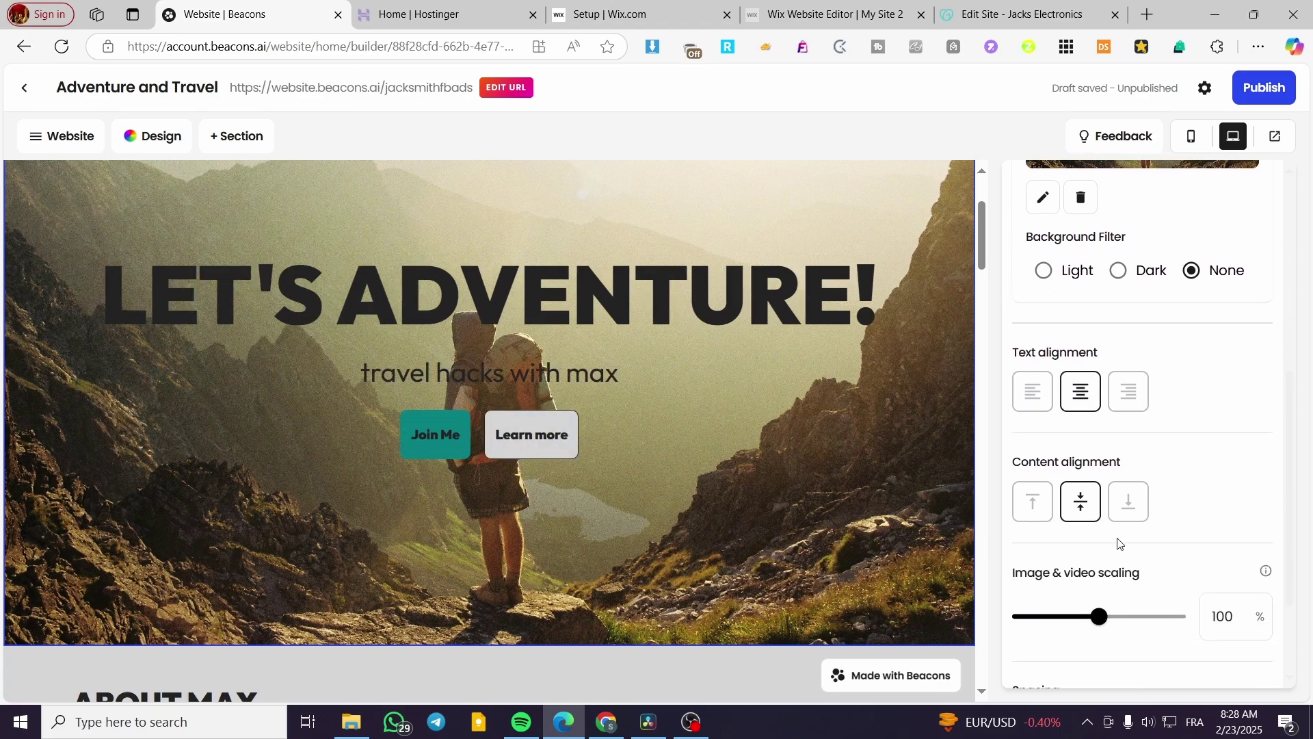
pyautogui.click(1035, 504)
pyautogui.click(1088, 502)
pyautogui.click(1132, 512)
pyautogui.click(1038, 506)
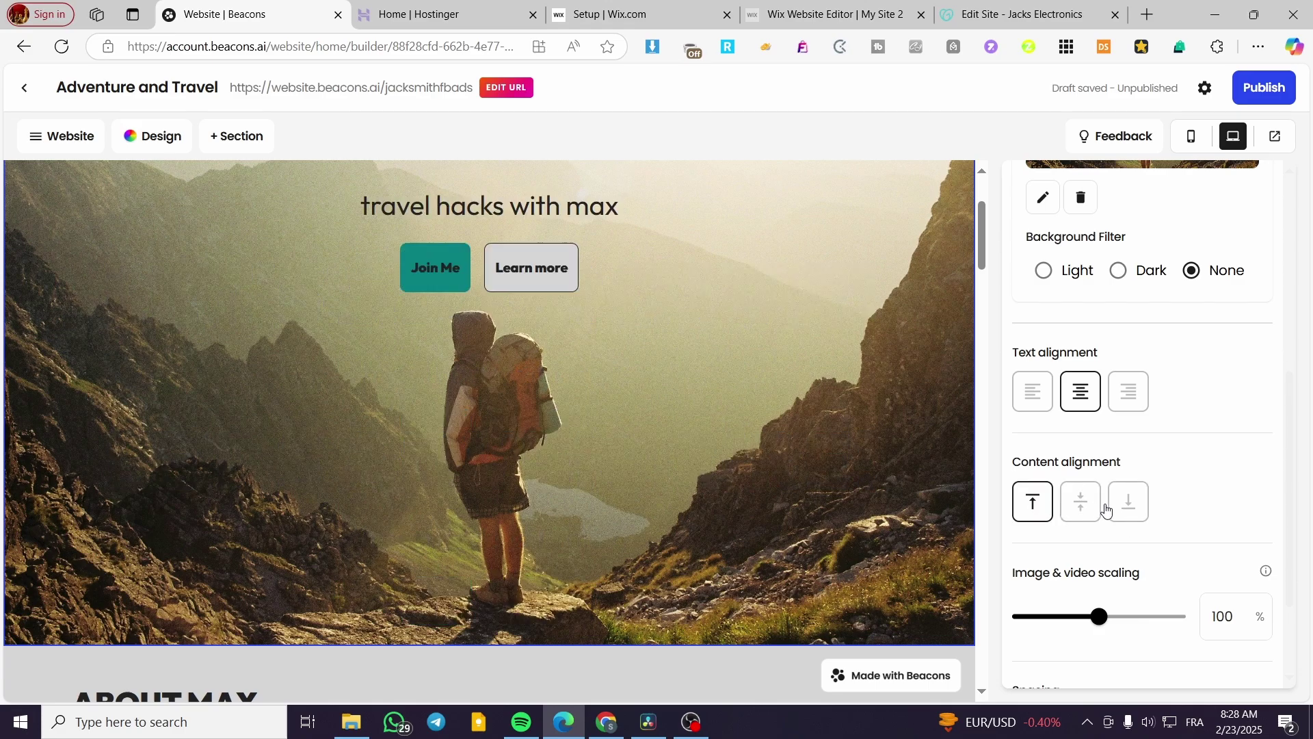
pyautogui.click(1084, 510)
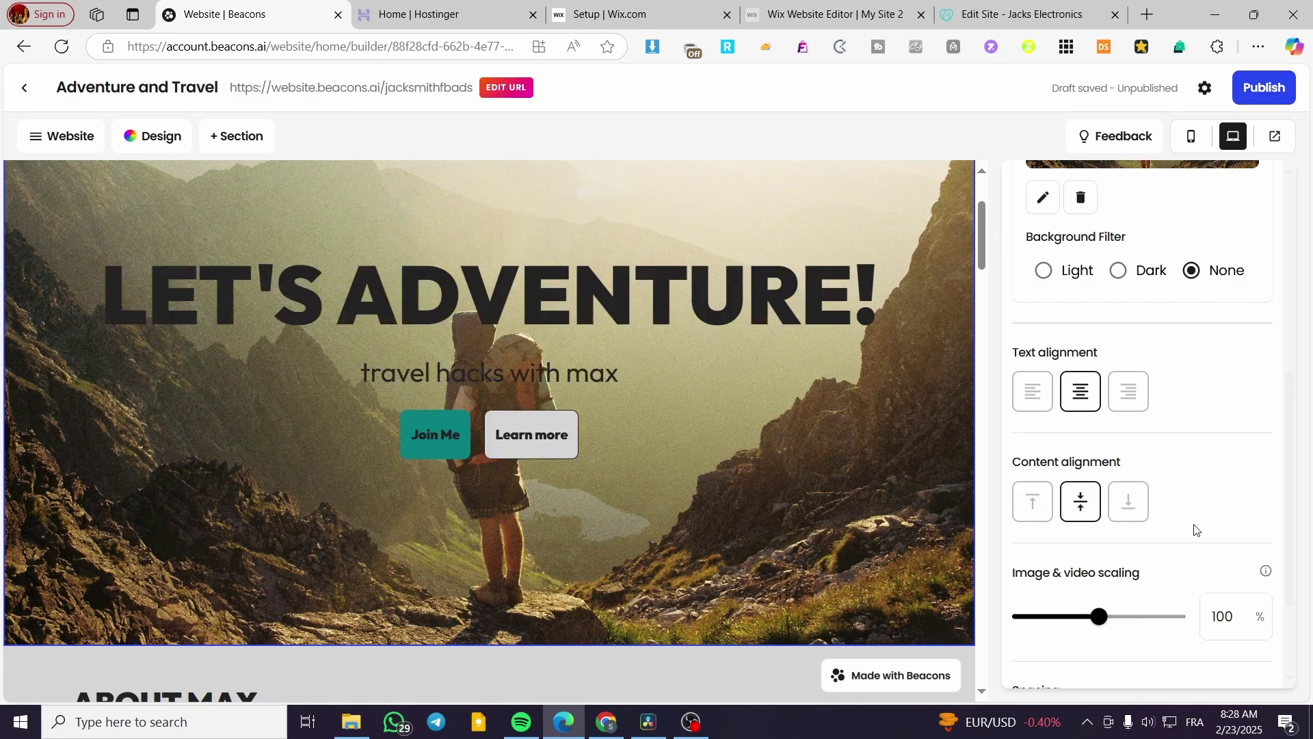
pyautogui.scroll(-1, 1196, 516)
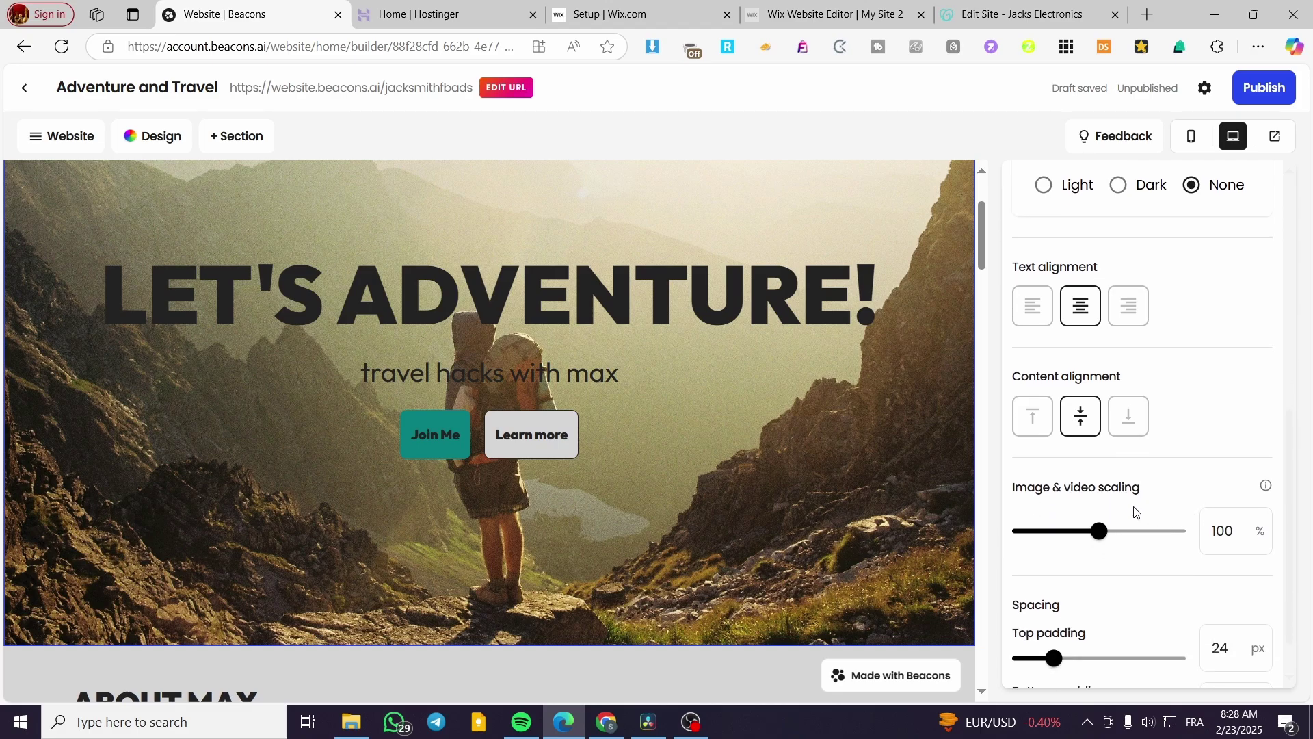
pyautogui.scroll(-1, 1074, 524)
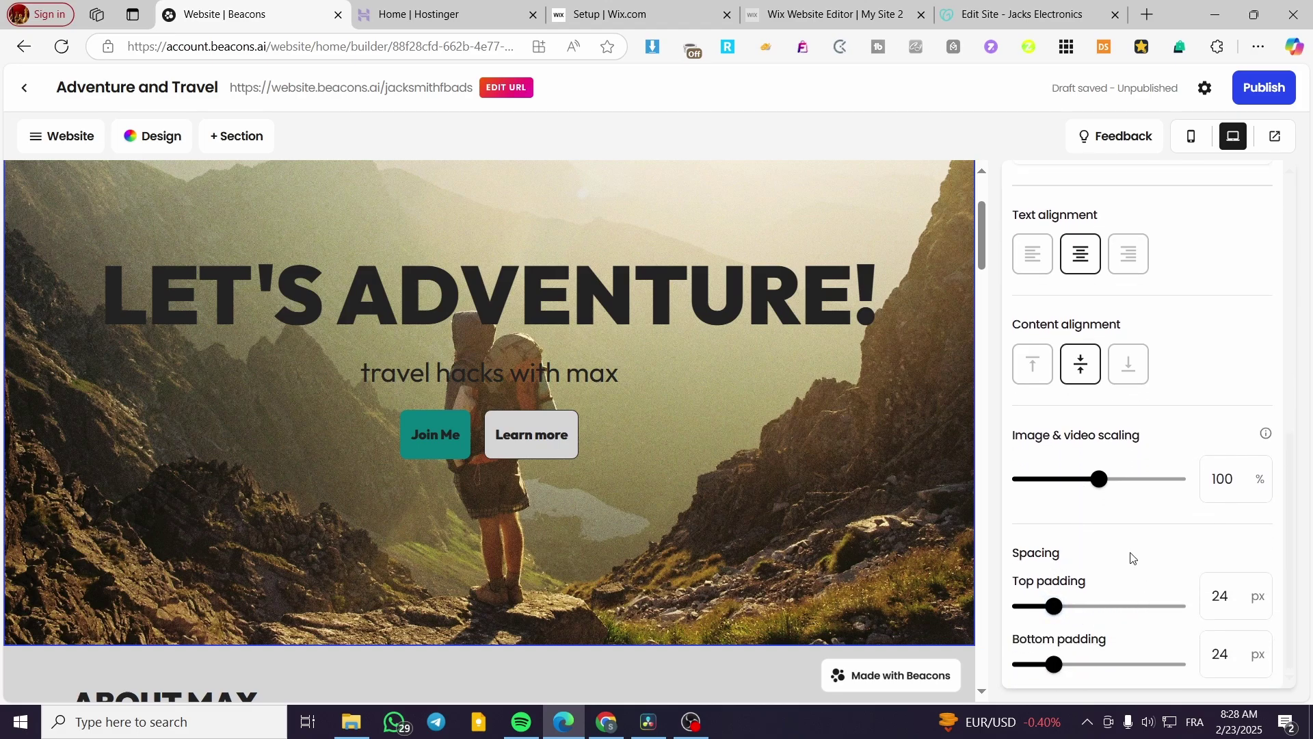
pyautogui.scroll(10, 1177, 383)
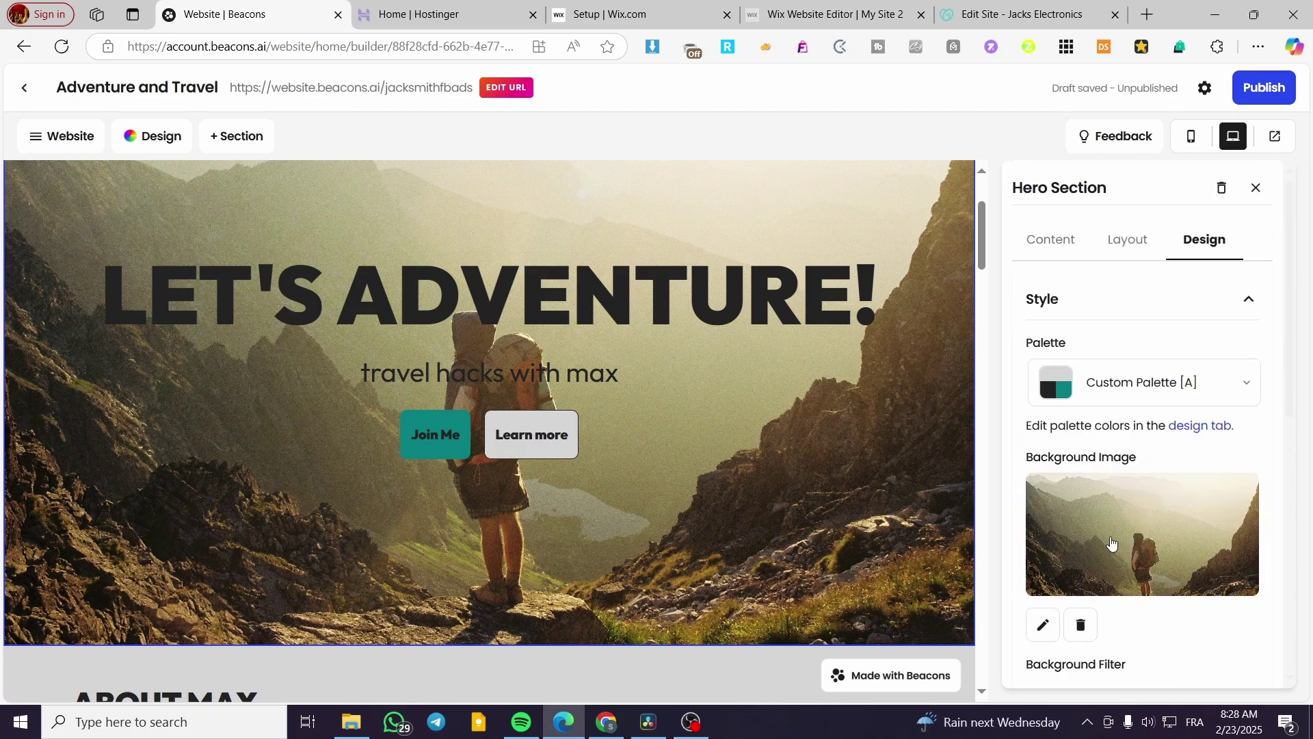
# - Close the Hero panel and select the About Max section
pyautogui.click(1257, 189)
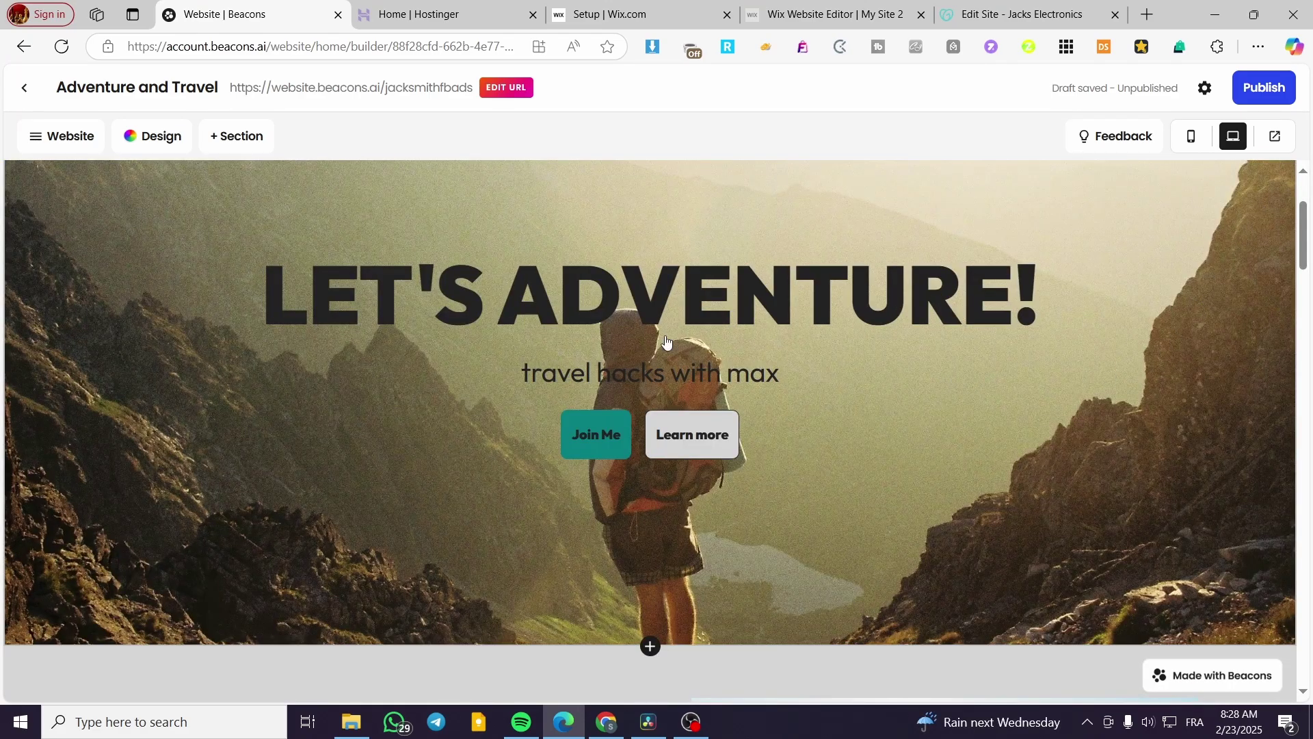
pyautogui.scroll(-4, 443, 459)
pyautogui.scroll(5, 469, 431)
pyautogui.click(604, 296)
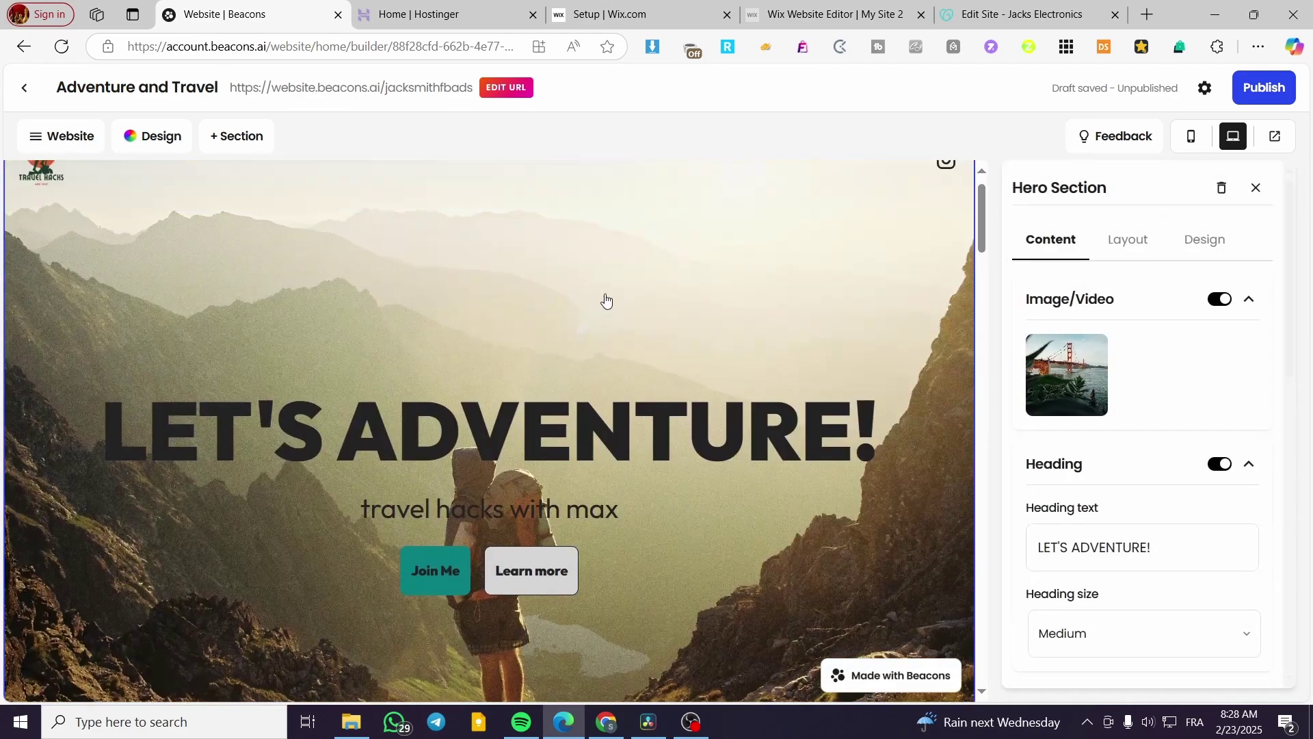
pyautogui.click(1262, 192)
pyautogui.scroll(-5, 865, 404)
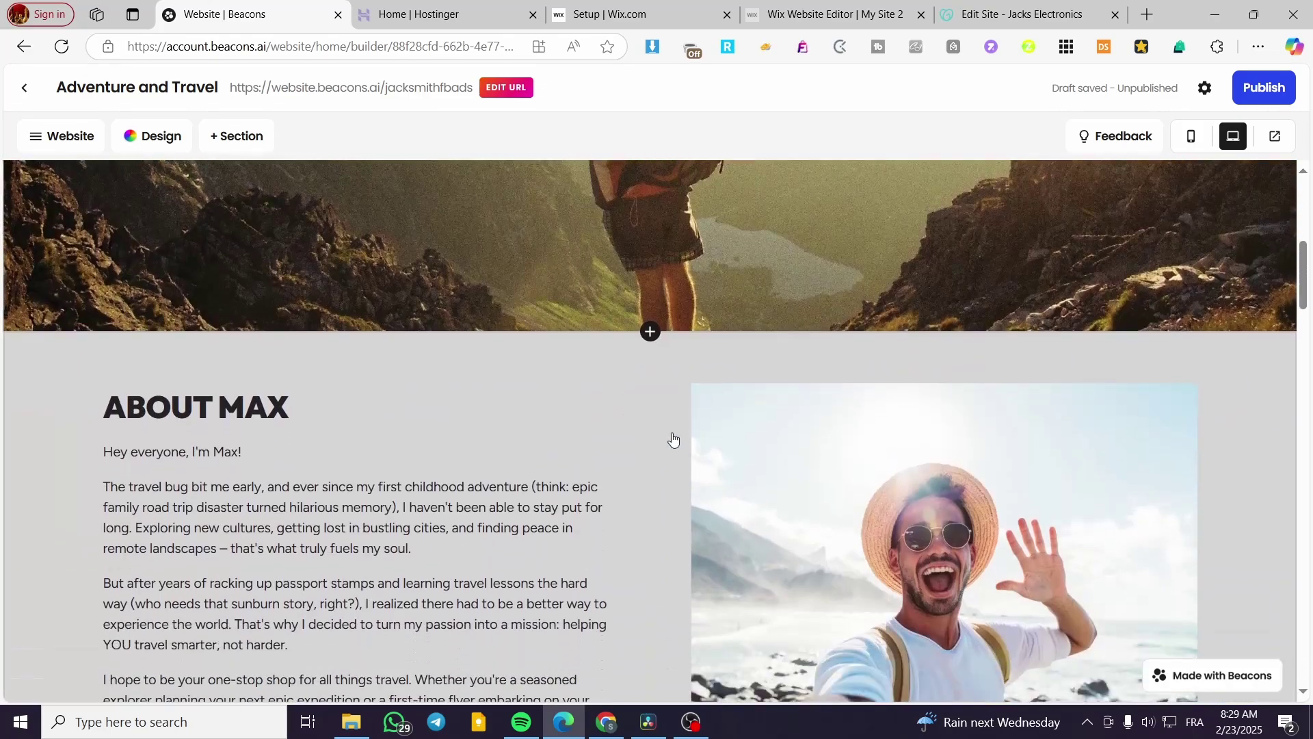
pyautogui.click(671, 440)
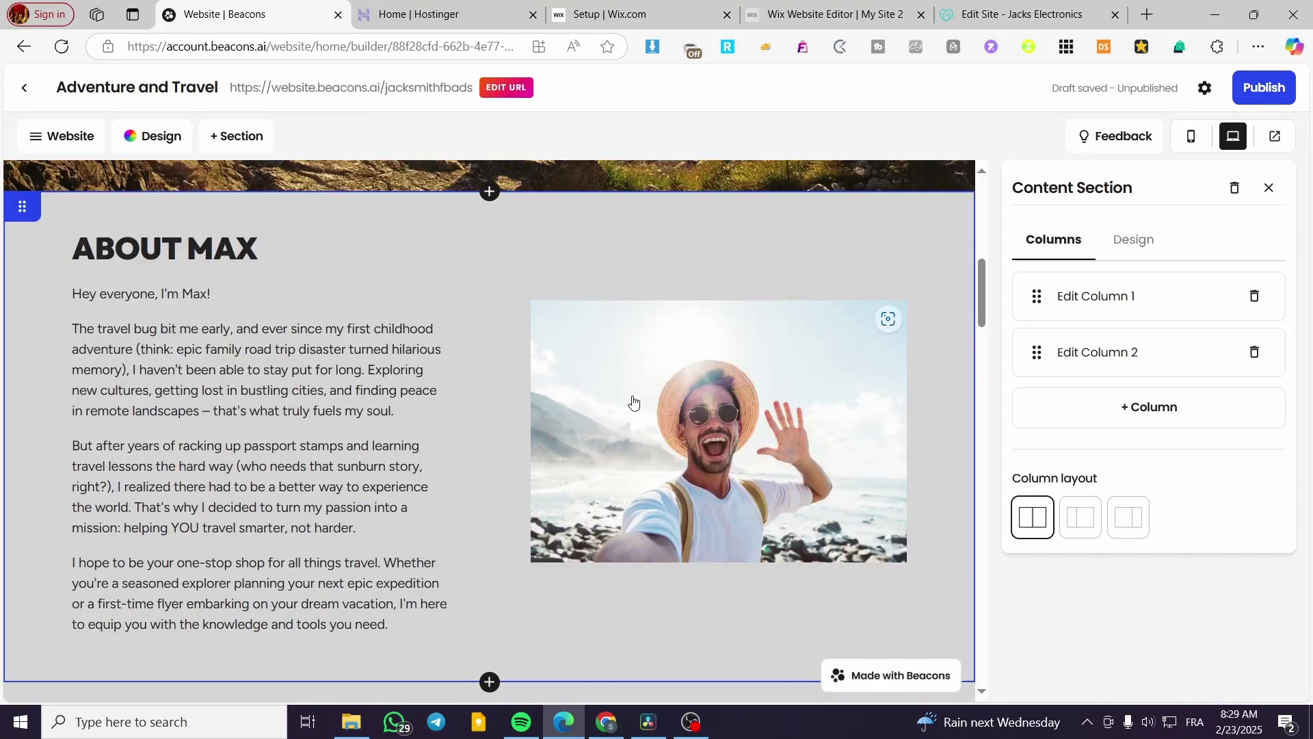
pyautogui.scroll(5, 609, 214)
pyautogui.click(610, 214)
pyautogui.scroll(-10, 727, 472)
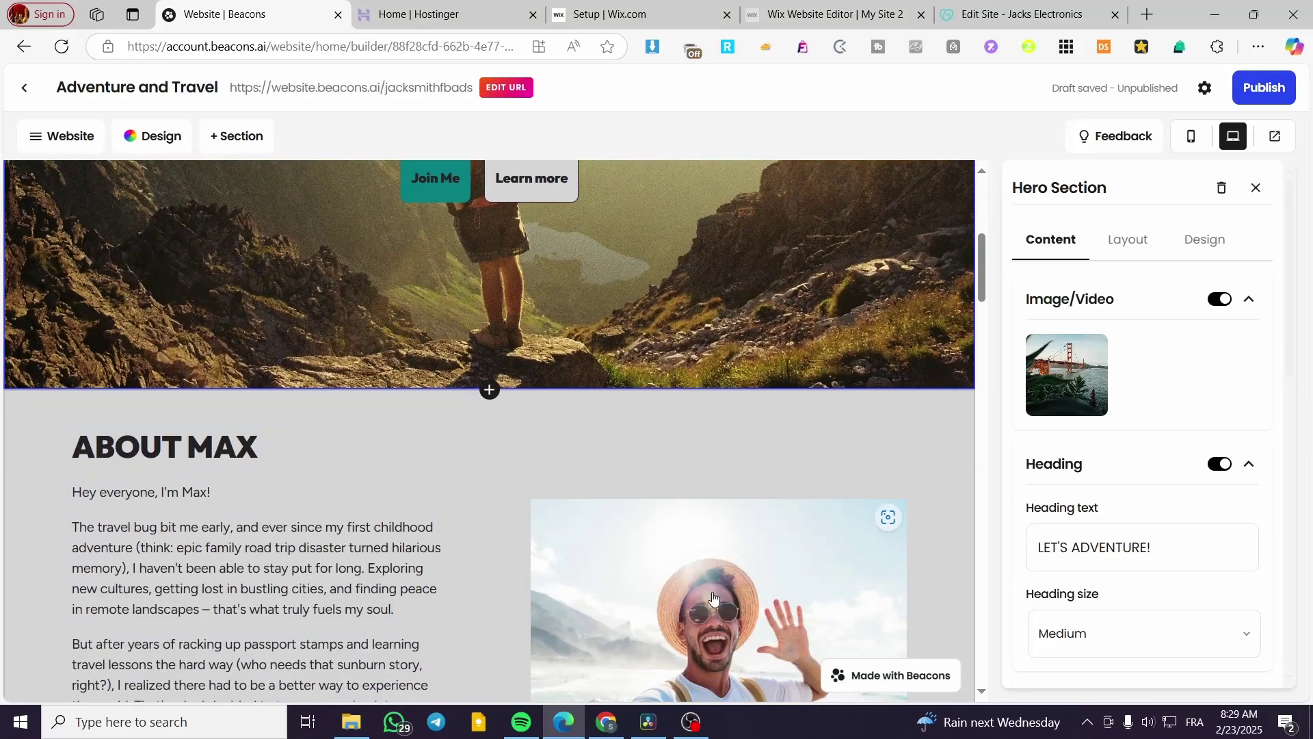
pyautogui.click(760, 571)
# - Review About Max's Design settings, then keep its equal two-column layout
pyautogui.click(1137, 241)
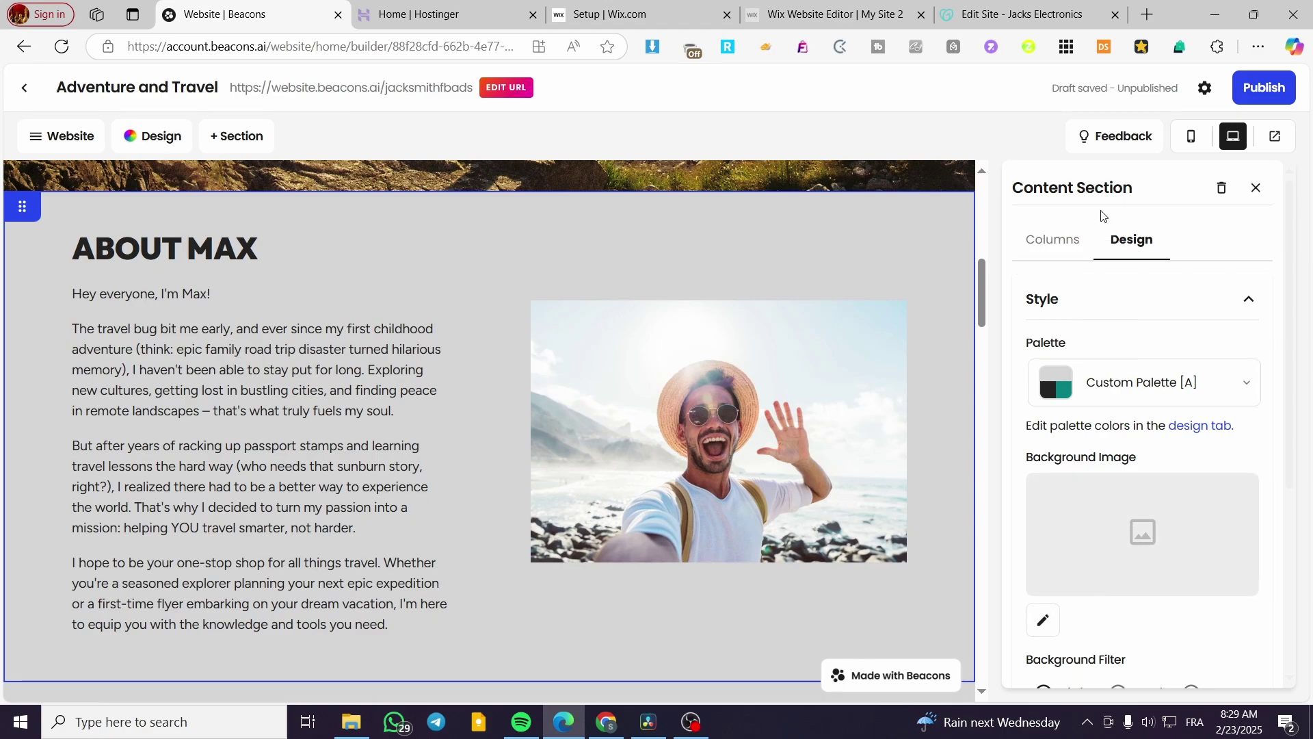
pyautogui.scroll(-1, 979, 321)
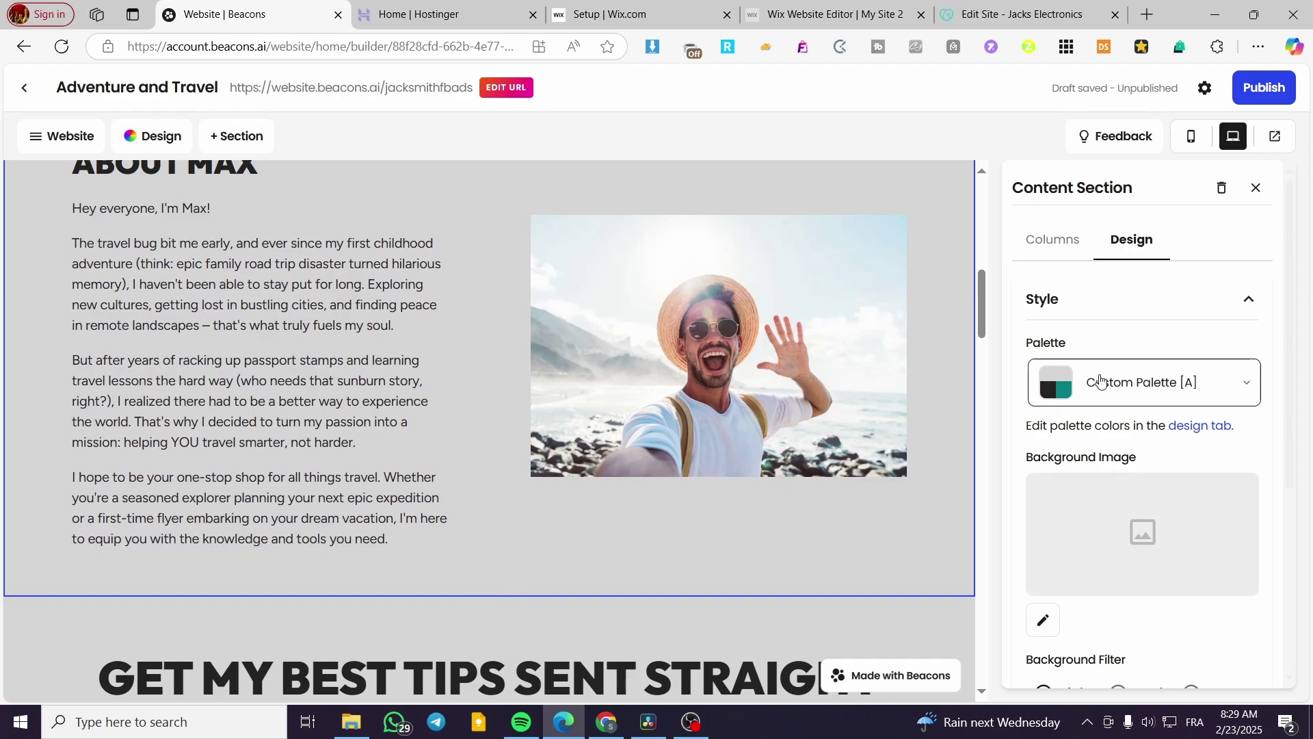
pyautogui.scroll(-4, 1117, 384)
pyautogui.scroll(2, 1067, 301)
pyautogui.scroll(3, 1040, 233)
pyautogui.click(1056, 239)
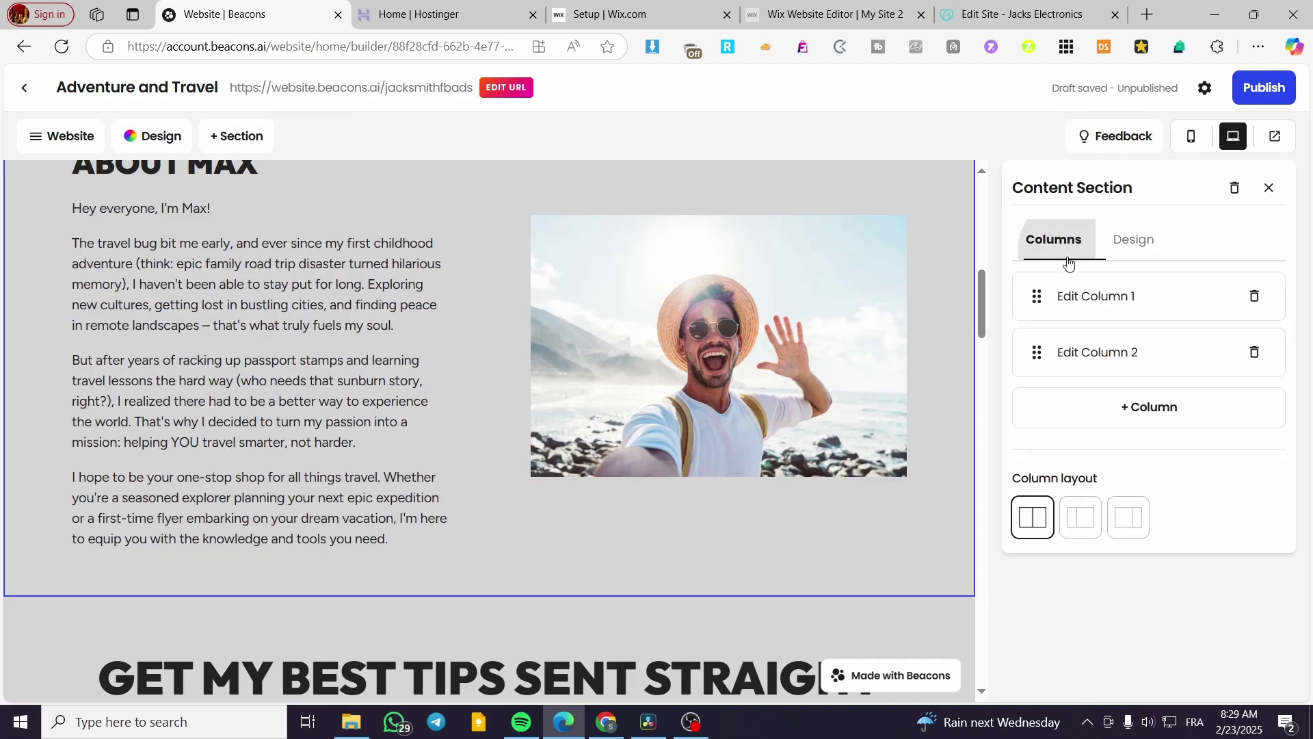
pyautogui.click(1051, 535)
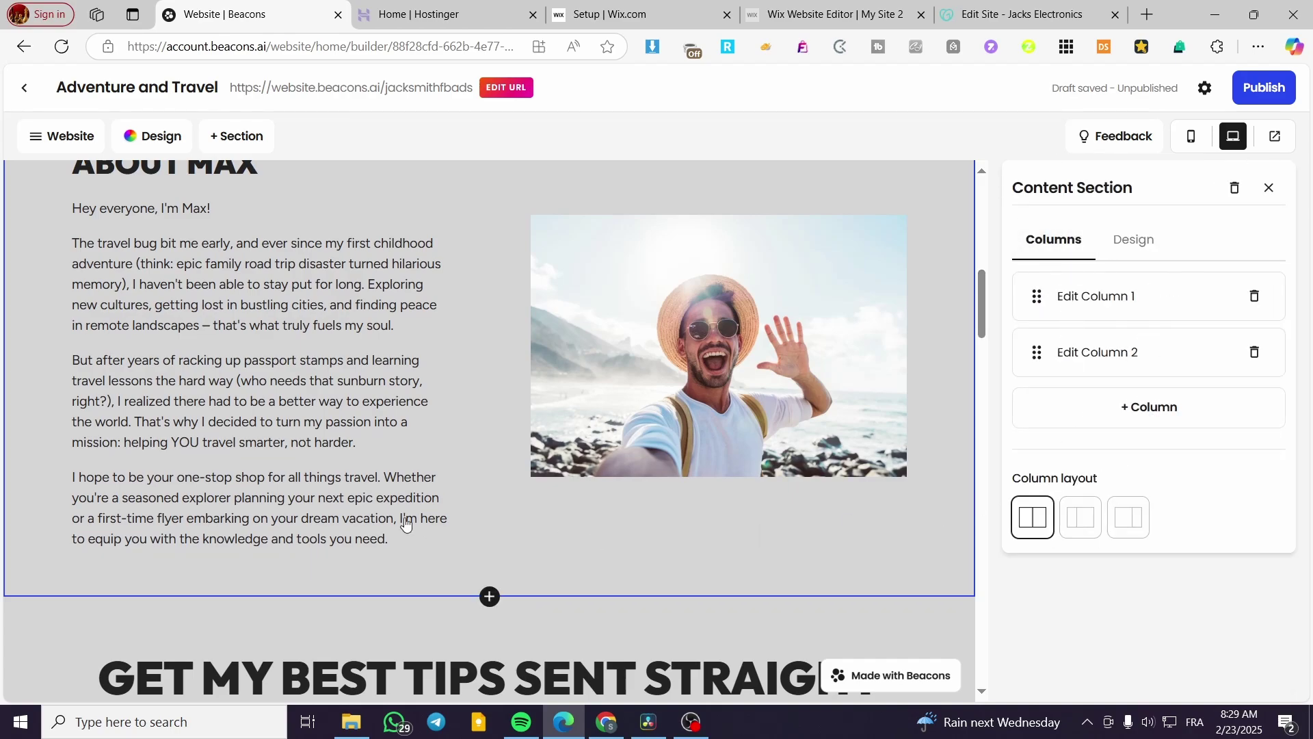
# - Check the tips signup form section, then open Add a section between About Max and the form
pyautogui.scroll(-8, 559, 499)
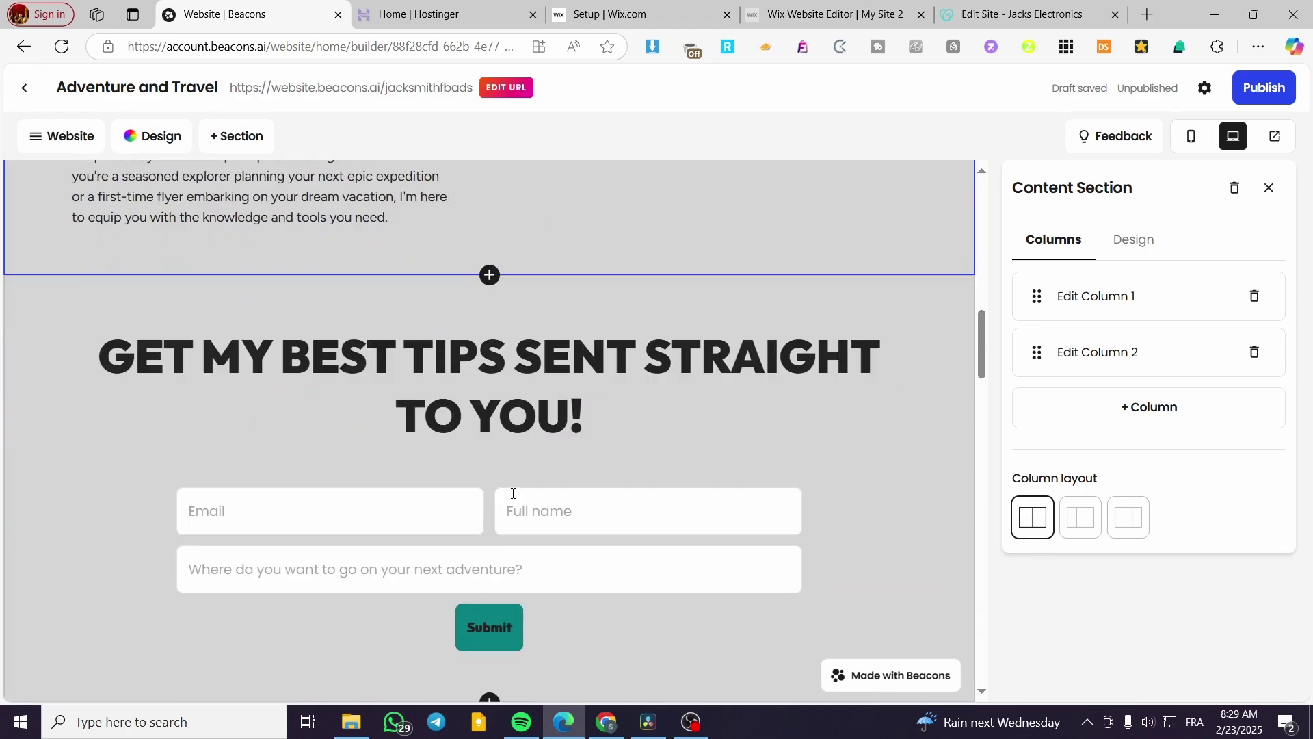
pyautogui.click(848, 342)
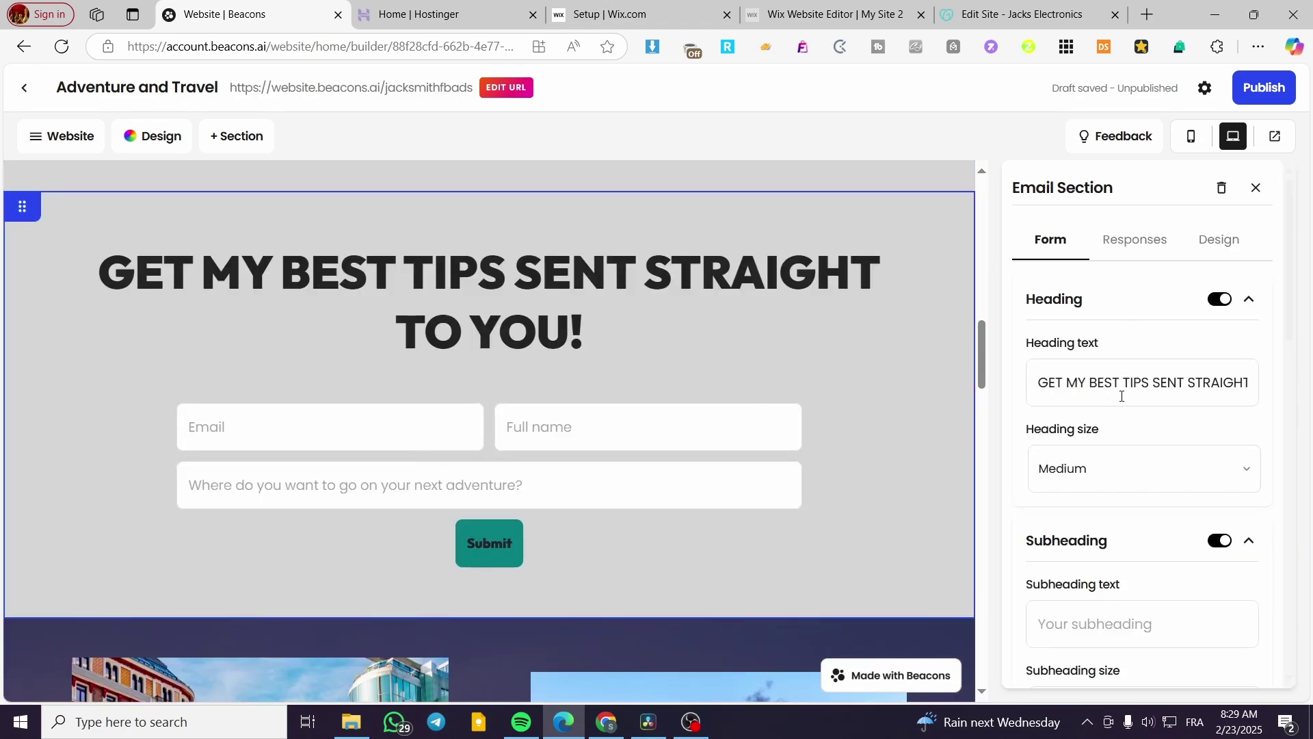
pyautogui.click(1259, 188)
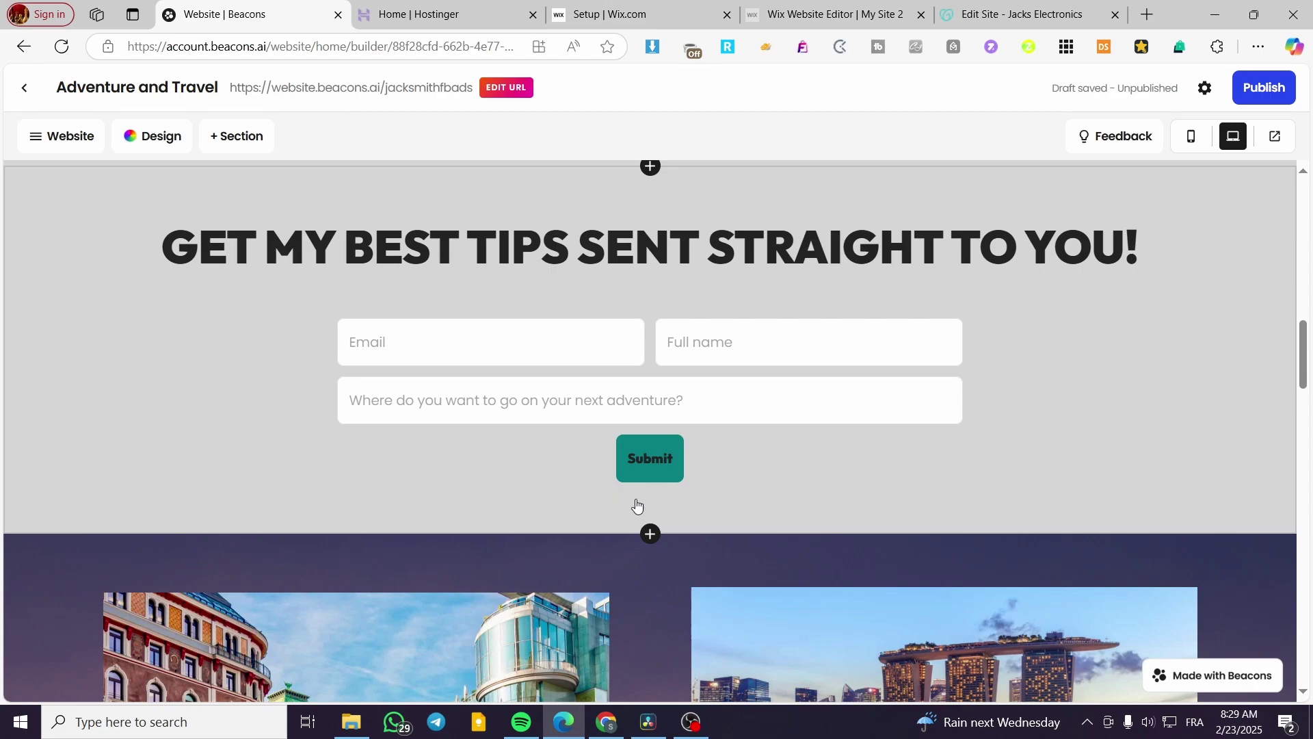
pyautogui.scroll(-3, 637, 506)
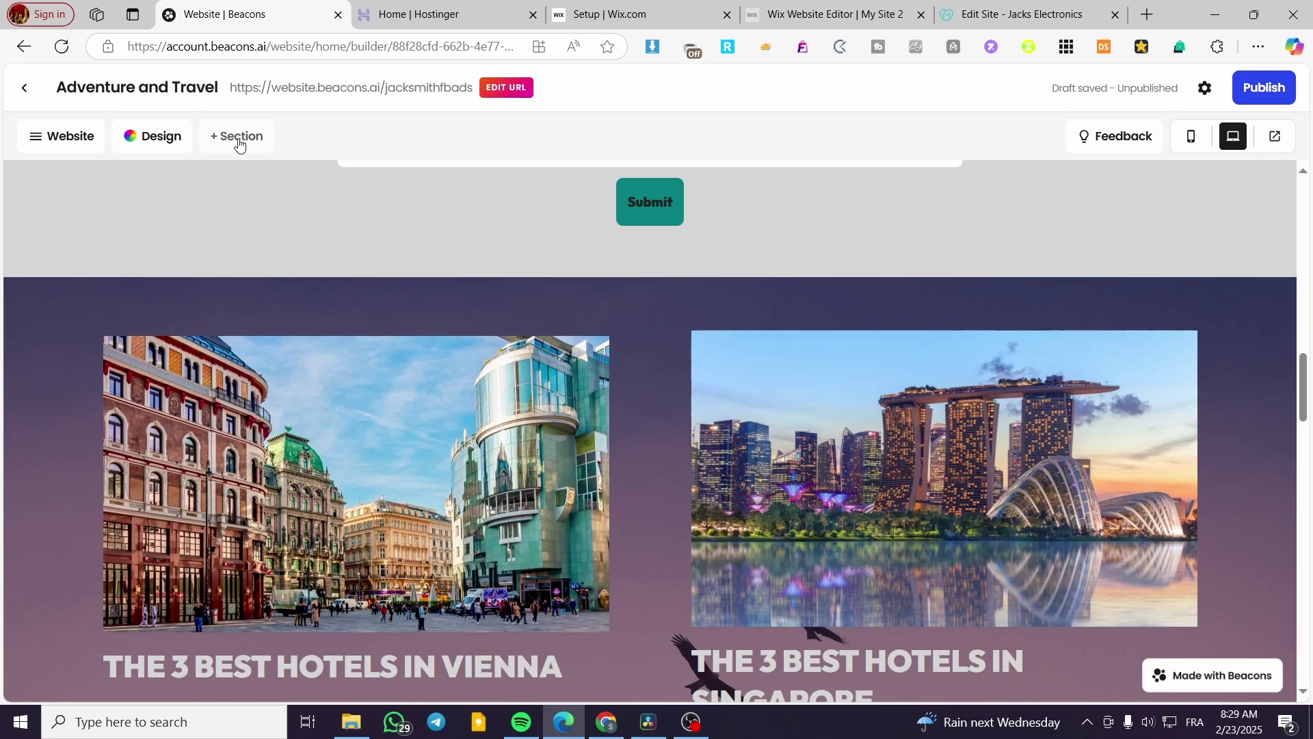
pyautogui.moveTo(630, 296)
pyautogui.scroll(8, 654, 286)
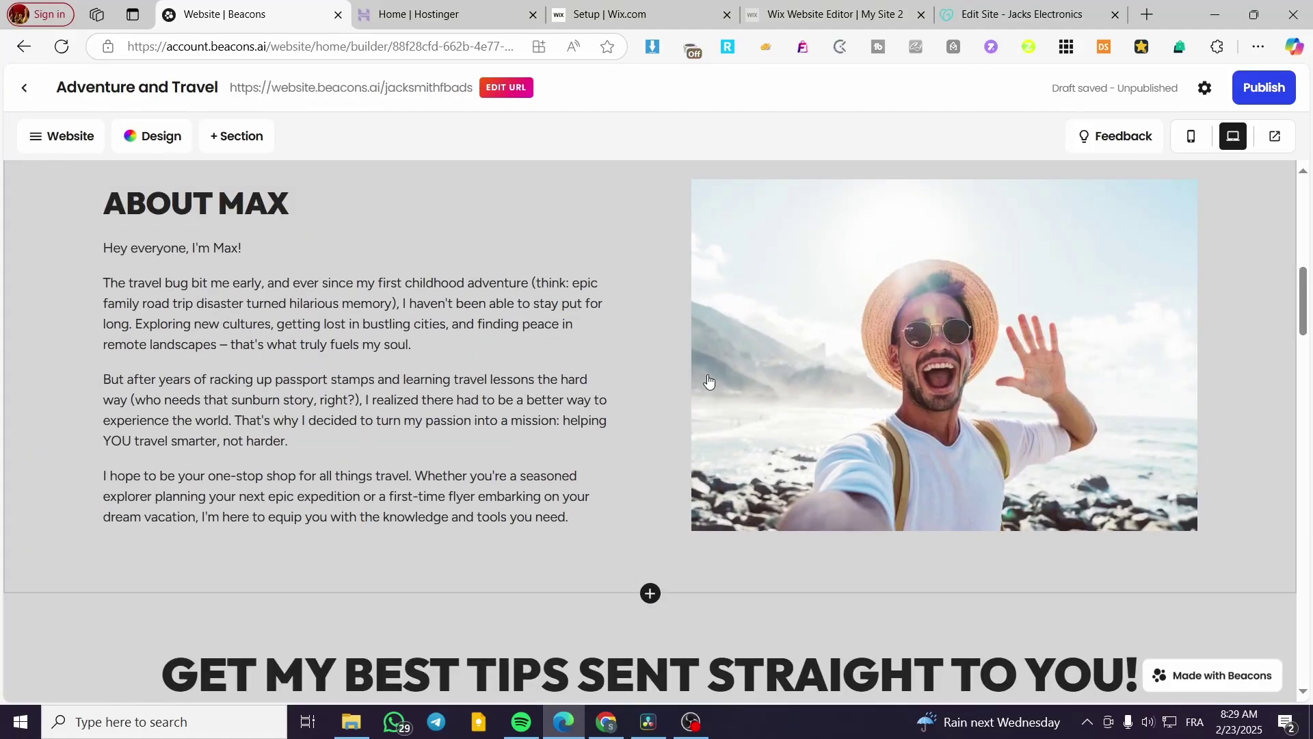
pyautogui.click(648, 595)
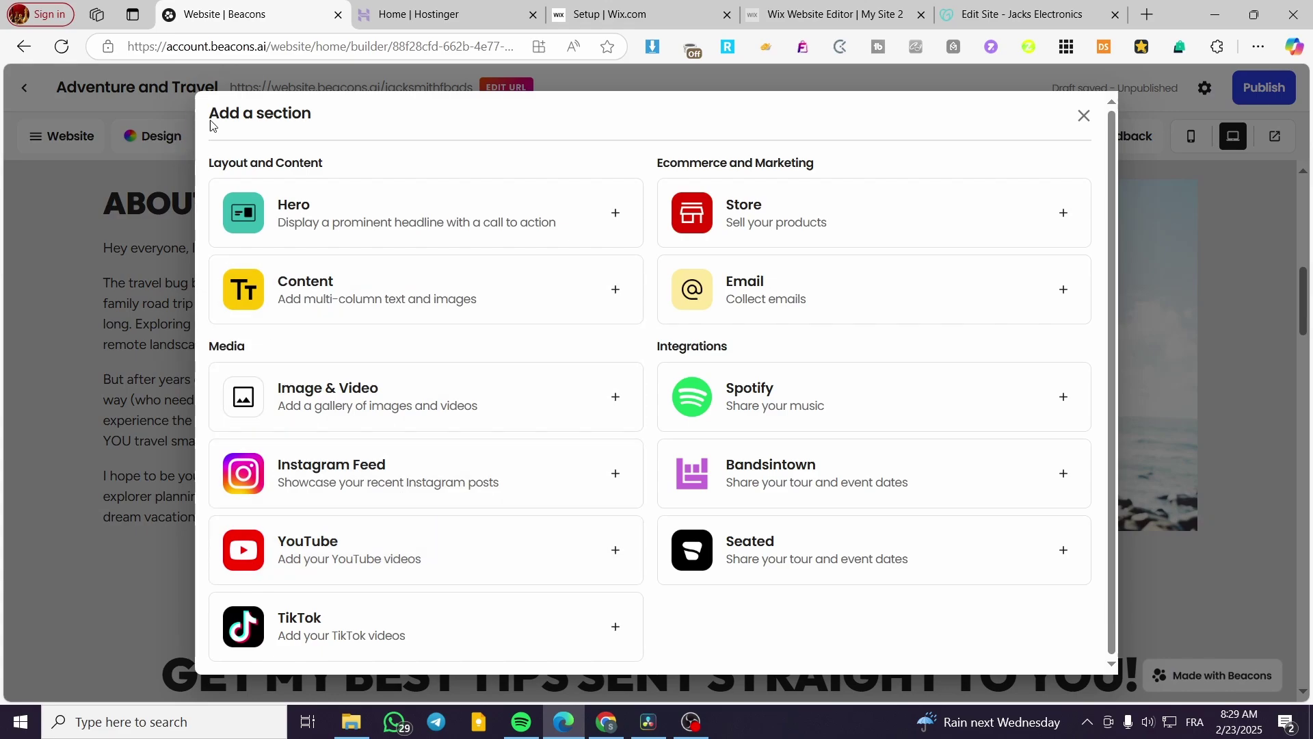
# - Add an email signup section and review the extra fields it can collect
pyautogui.moveTo(313, 114); pyautogui.dragTo(219, 114)
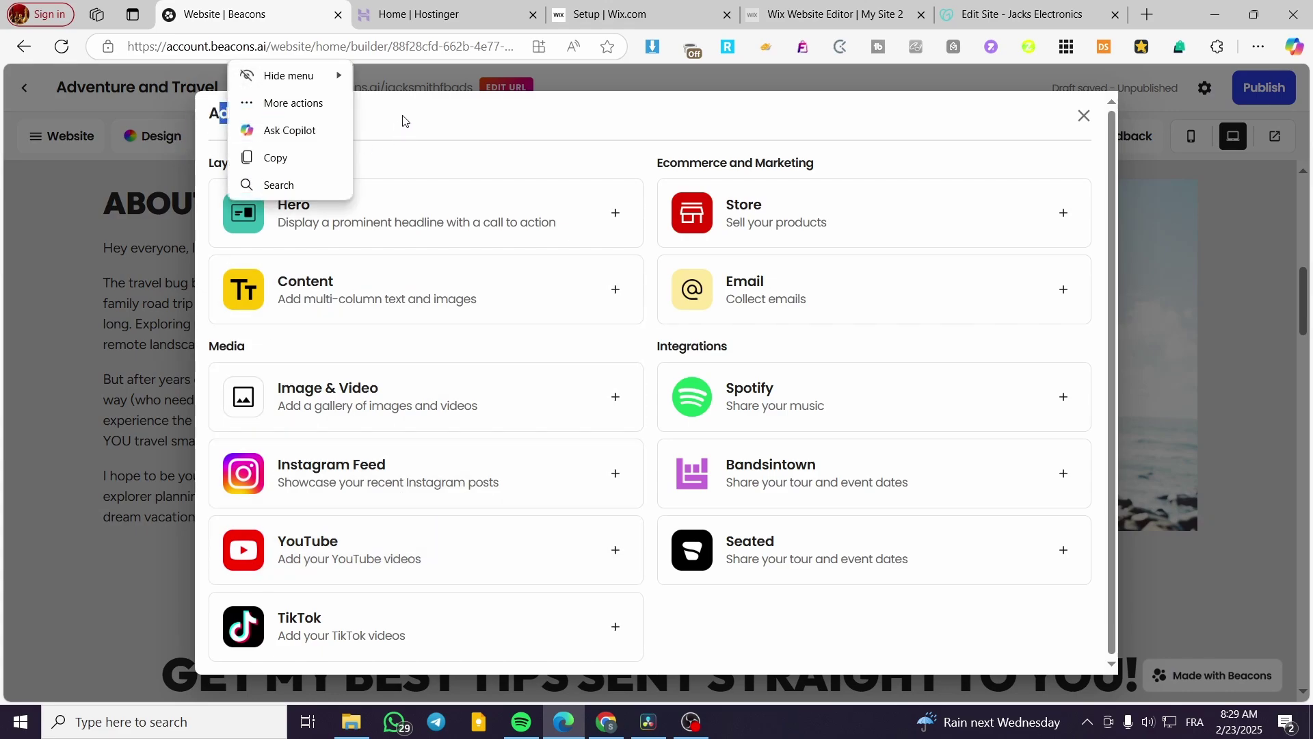
pyautogui.click(389, 154)
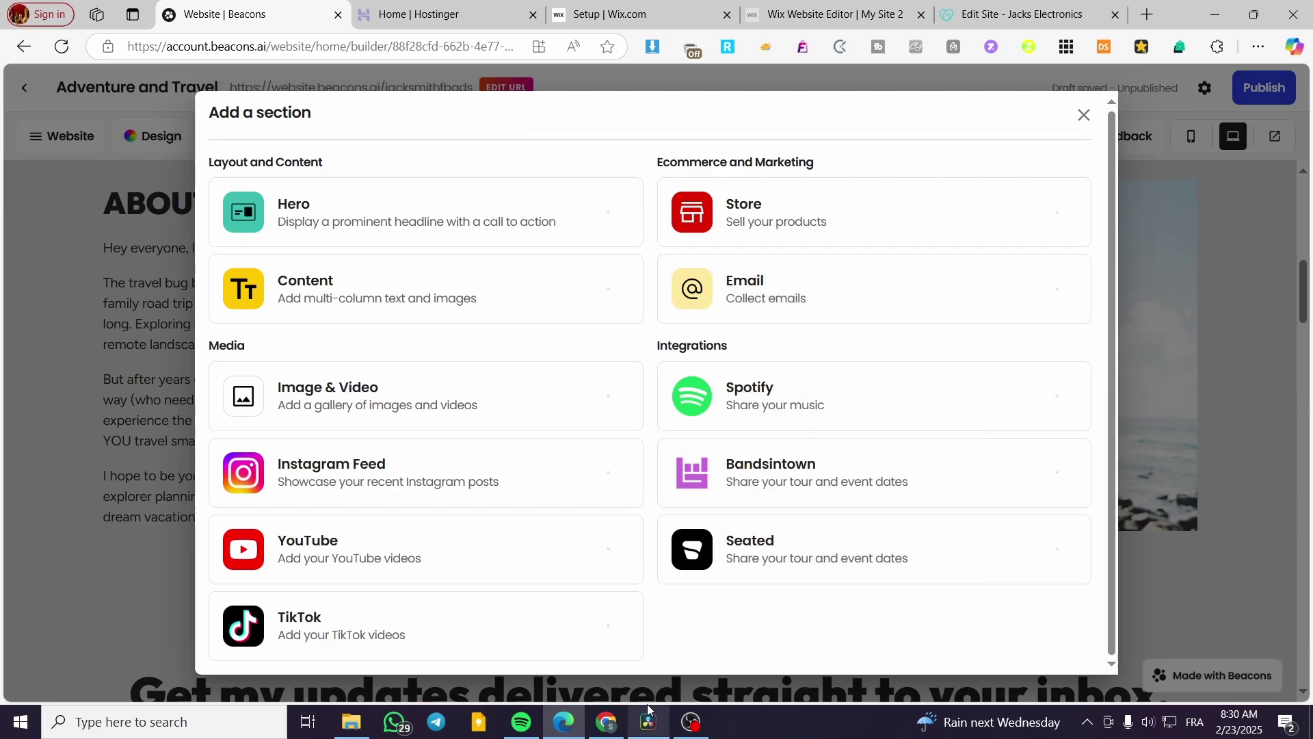
pyautogui.click(865, 301)
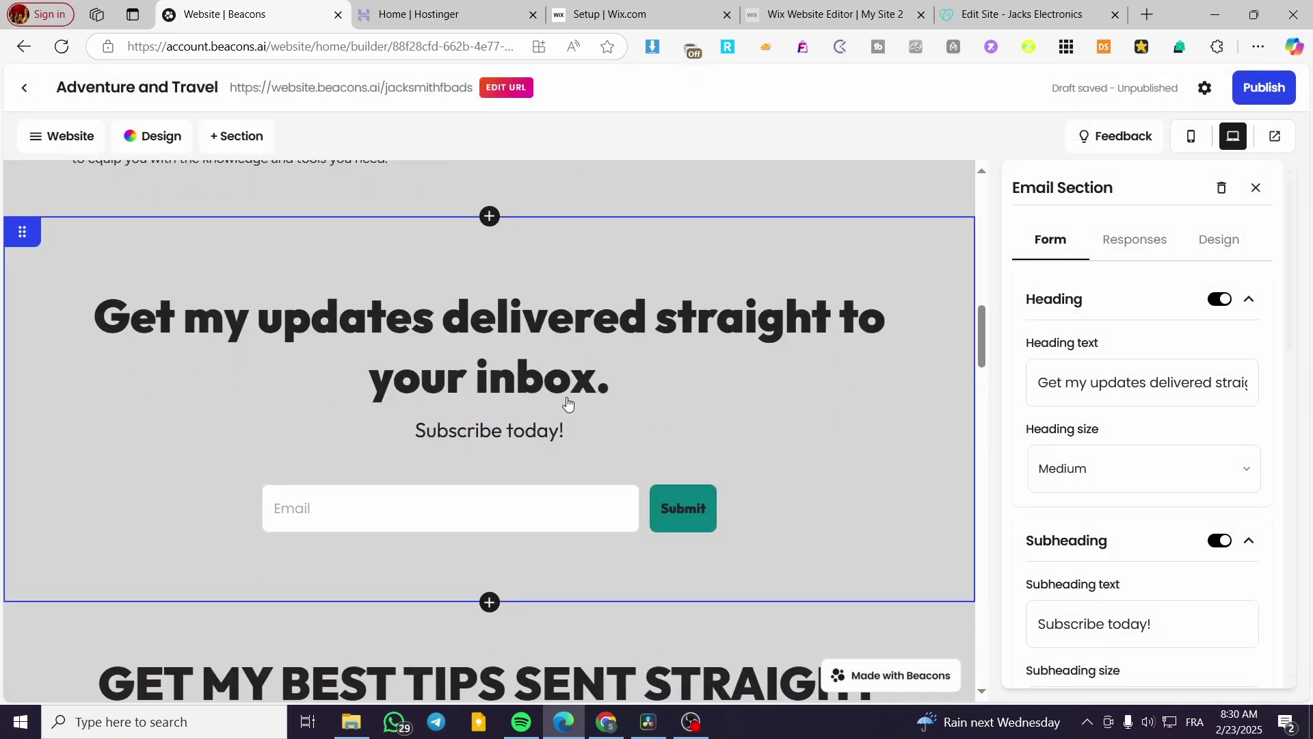
pyautogui.scroll(8, 753, 568)
pyautogui.scroll(-10, 715, 528)
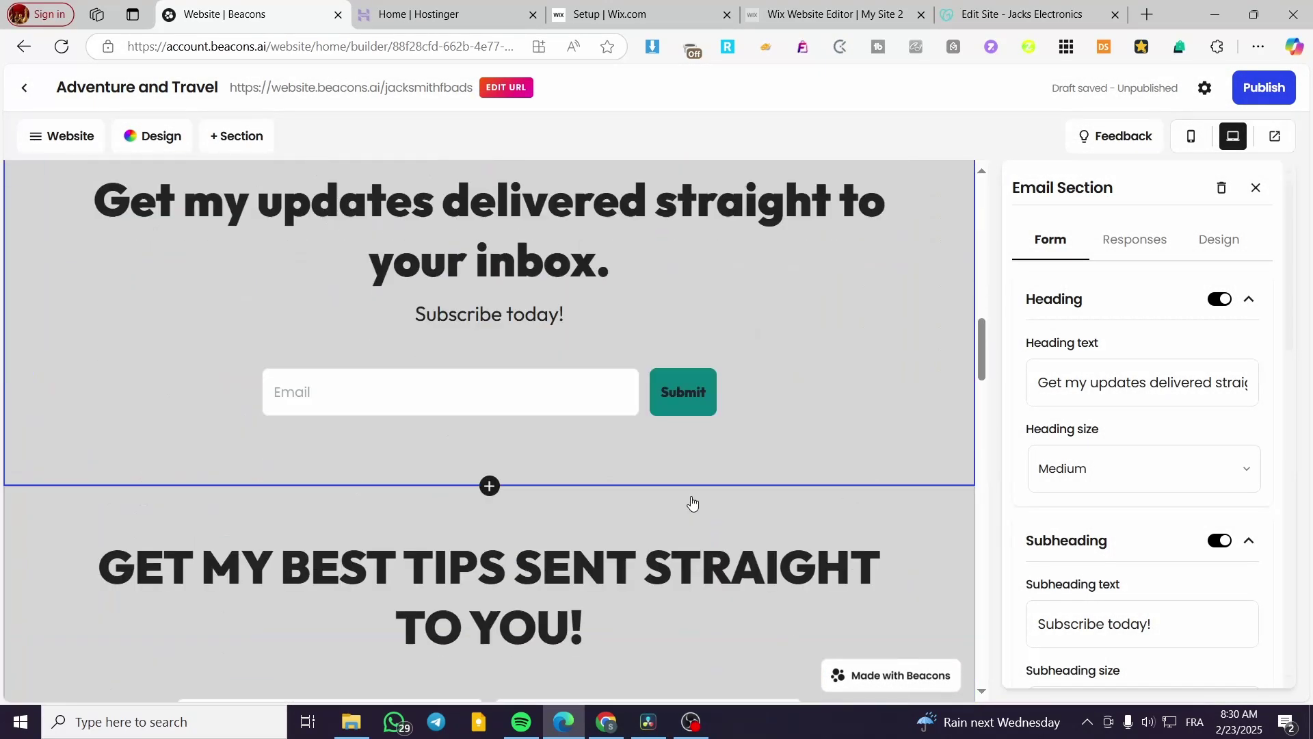
pyautogui.scroll(5, 599, 443)
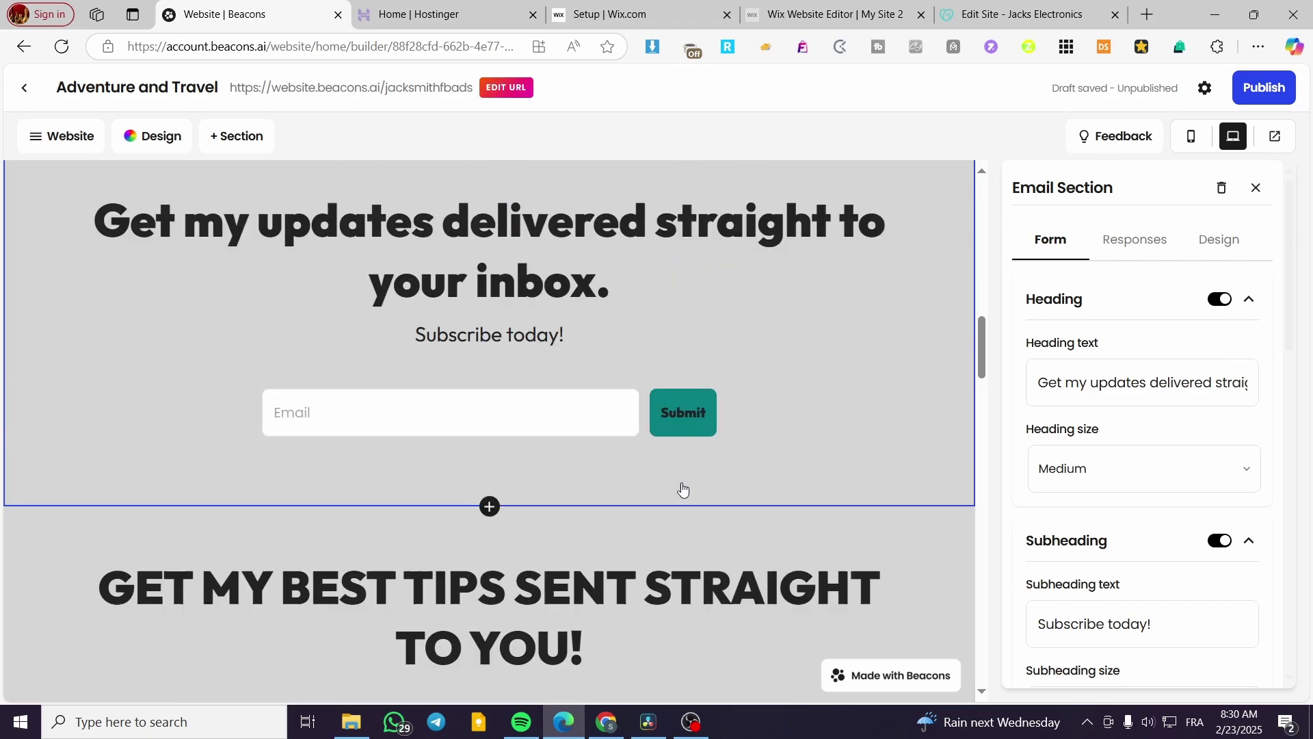
pyautogui.scroll(-1, 1081, 472)
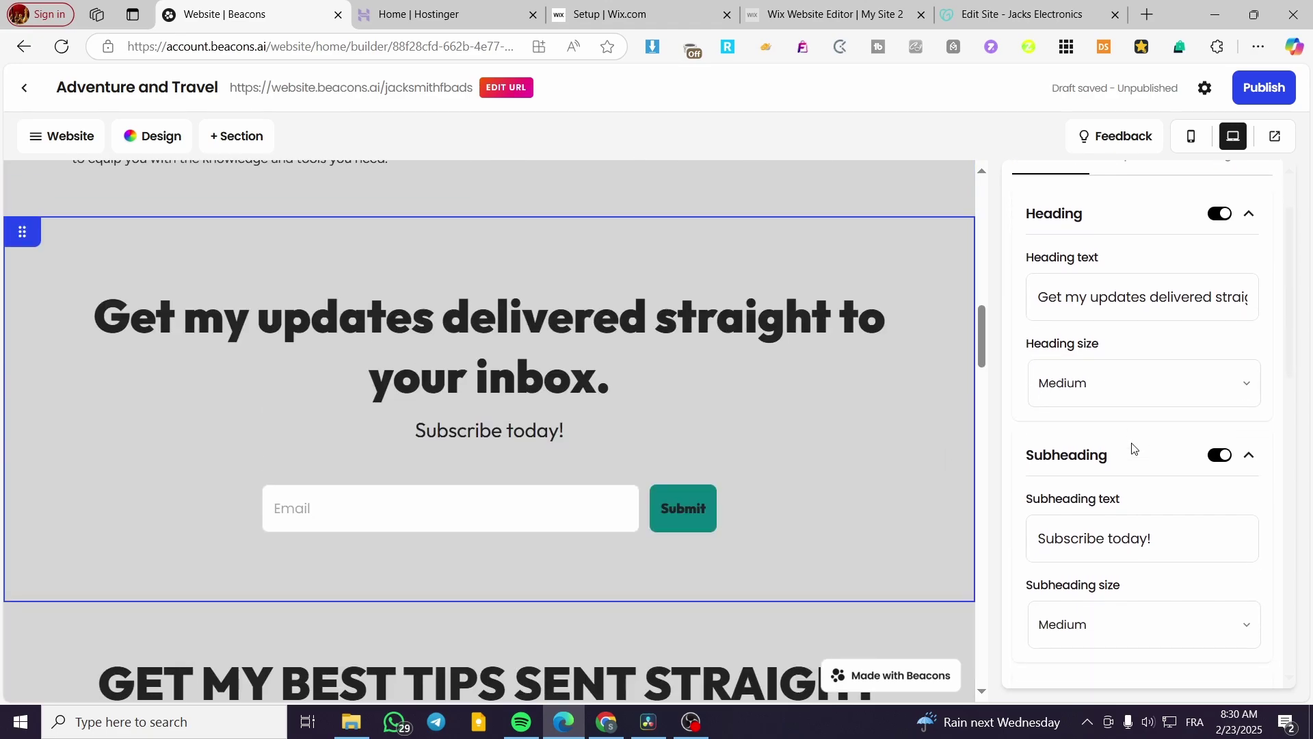
pyautogui.scroll(-5, 1206, 490)
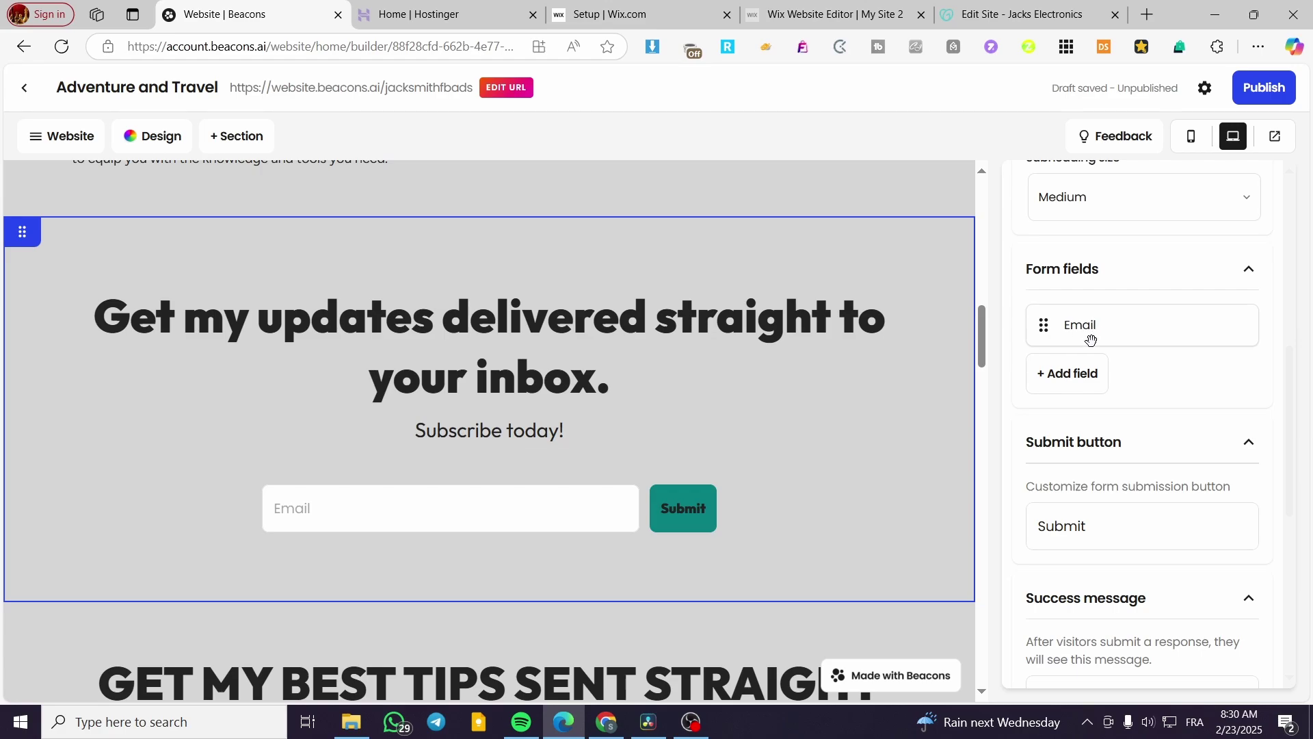
pyautogui.click(1053, 373)
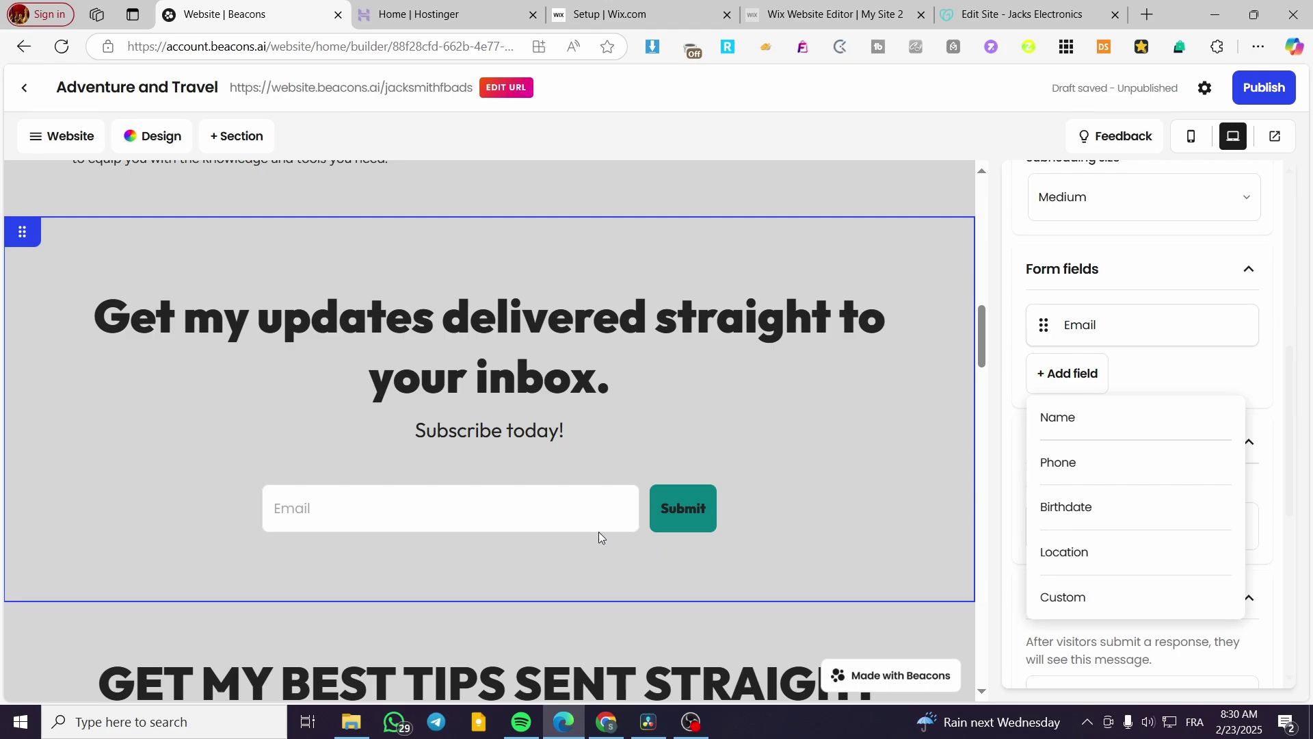
pyautogui.click(1253, 383)
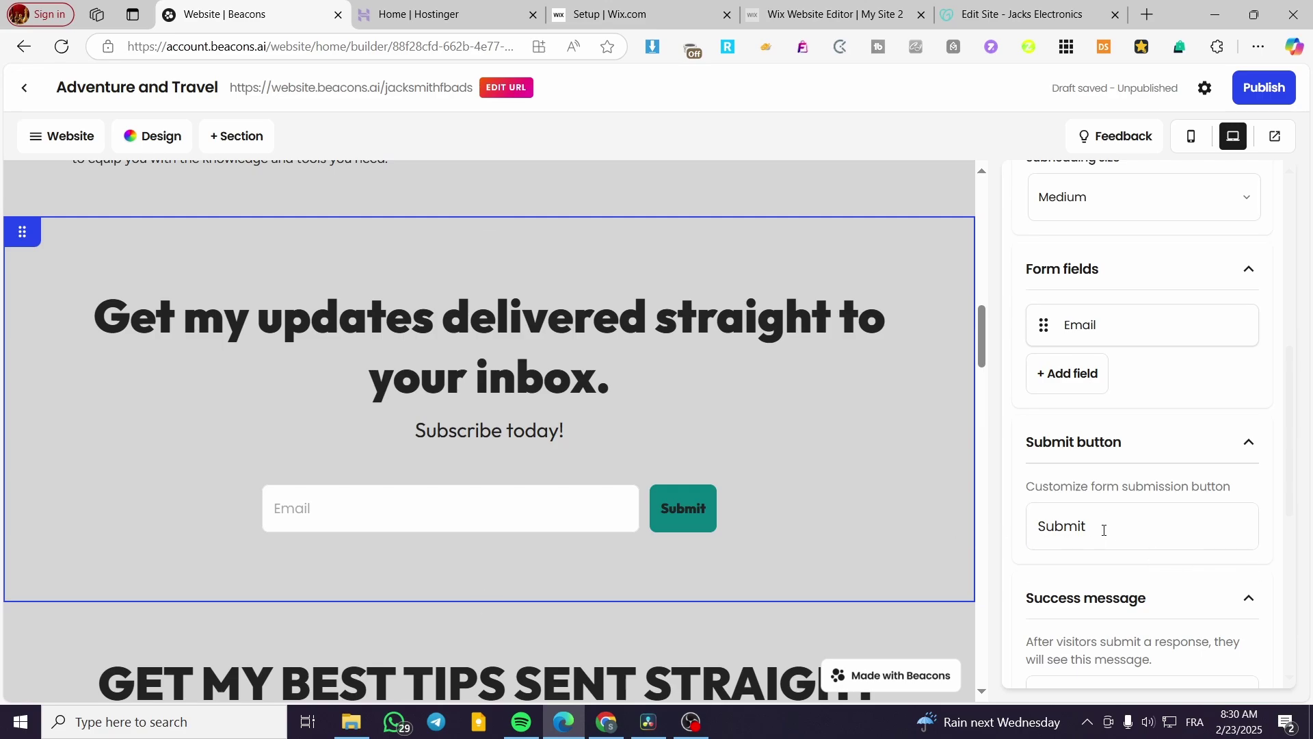
# - Delete the 'Get my updates delivered' email section and confirm the removal
pyautogui.scroll(10, 1102, 527)
pyautogui.scroll(5, 749, 521)
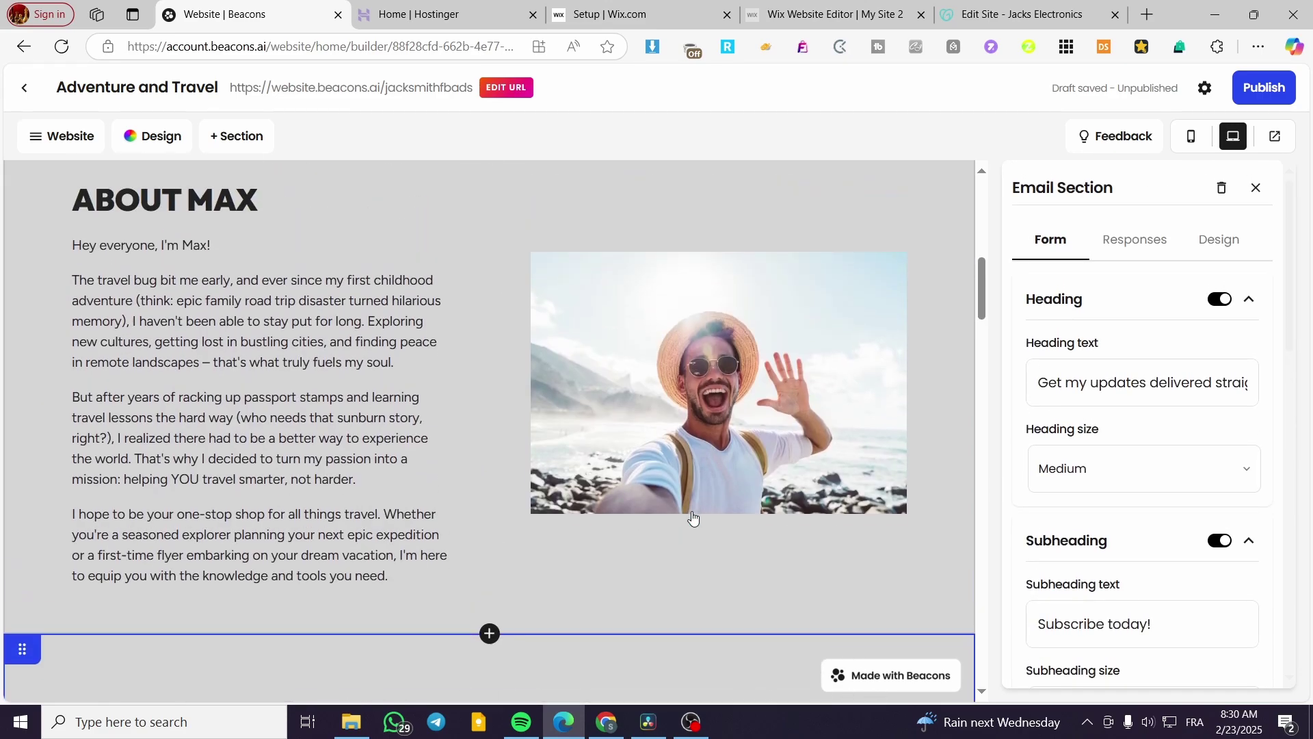
pyautogui.scroll(-5, 698, 513)
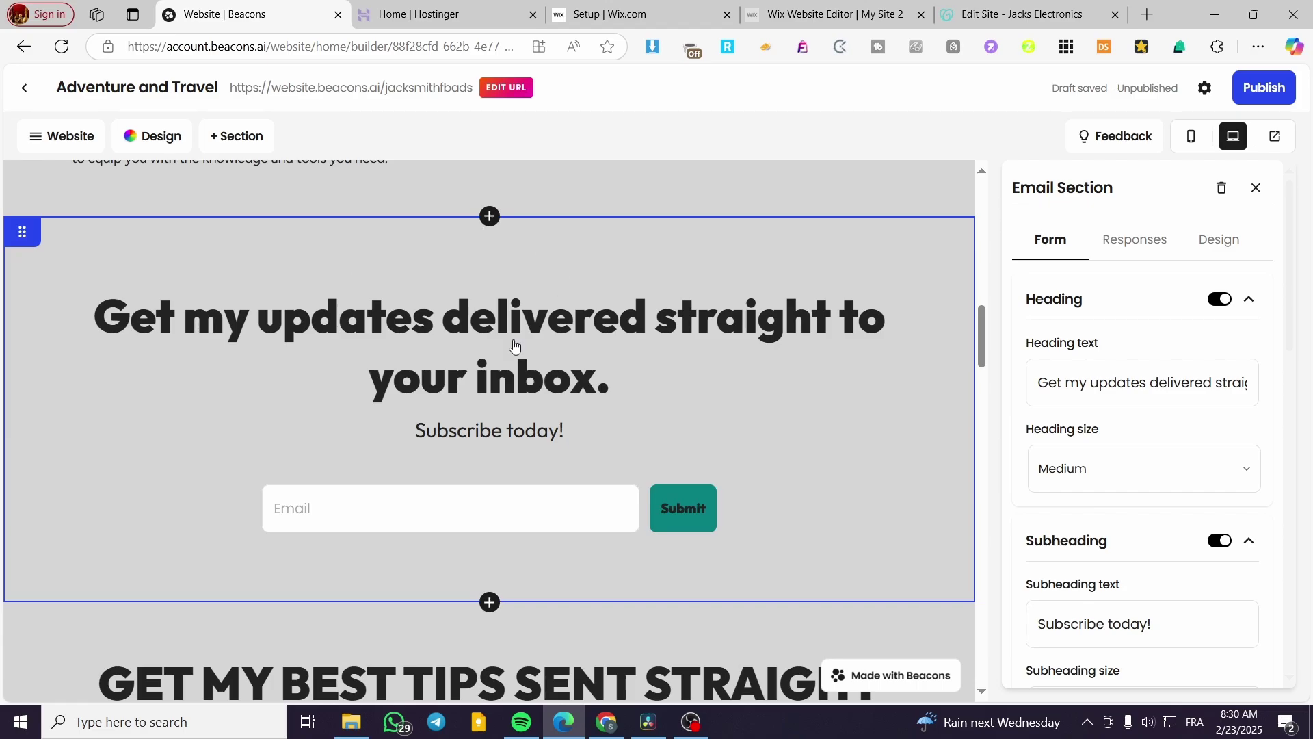
pyautogui.click(1221, 193)
pyautogui.click(720, 431)
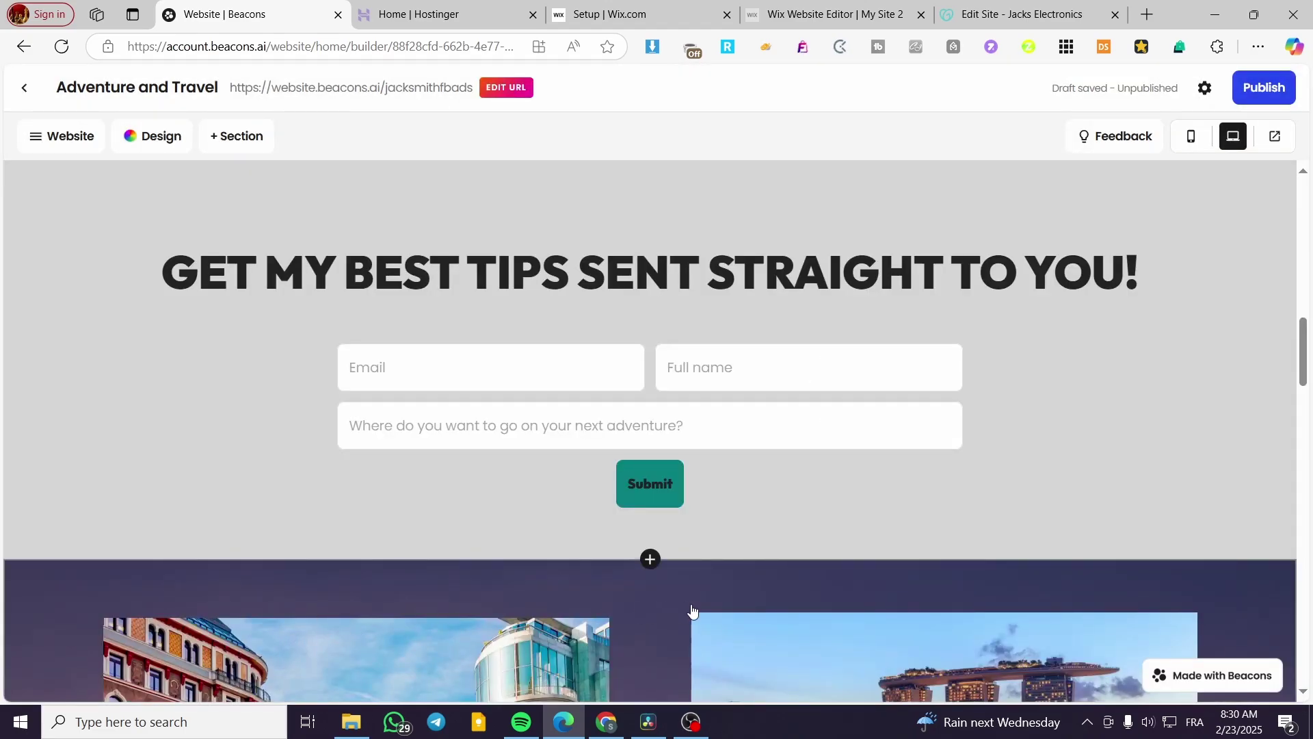
# - Open the header Menu Bar settings with its image logo, page navigation and social icons
pyautogui.scroll(15, 692, 610)
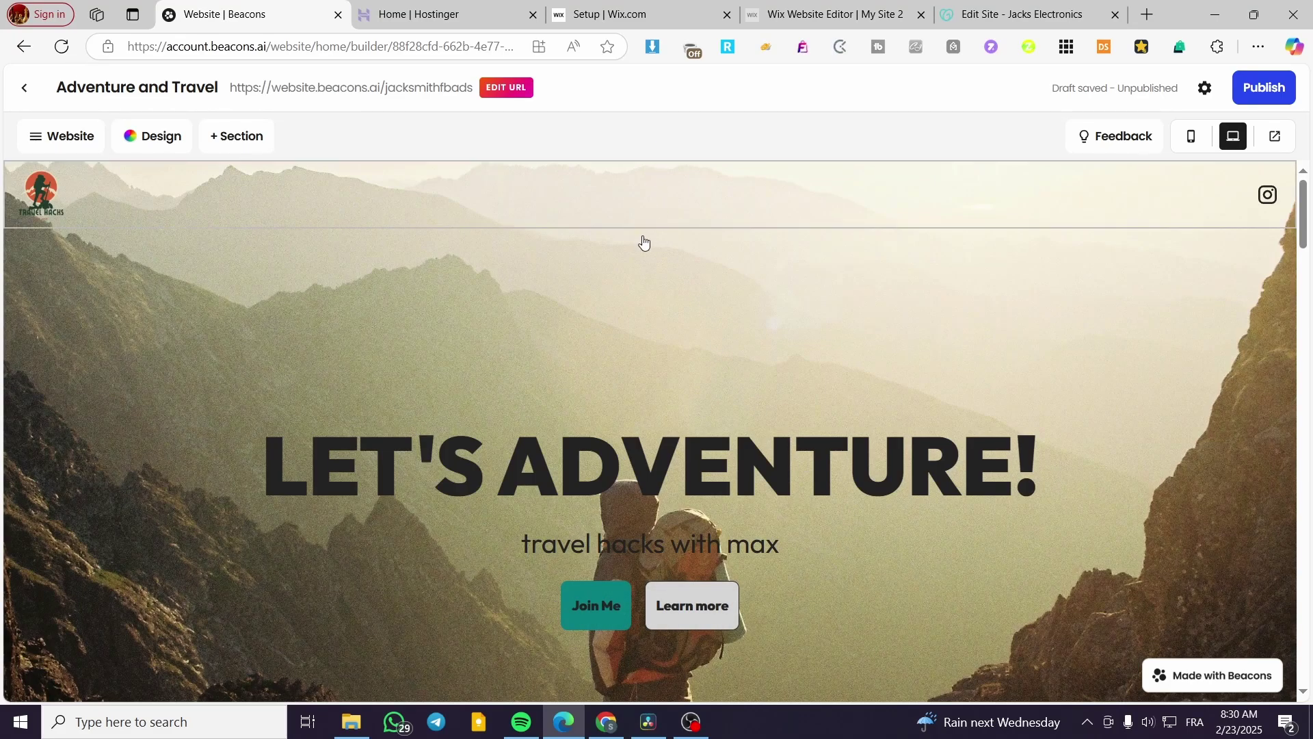
pyautogui.click(651, 170)
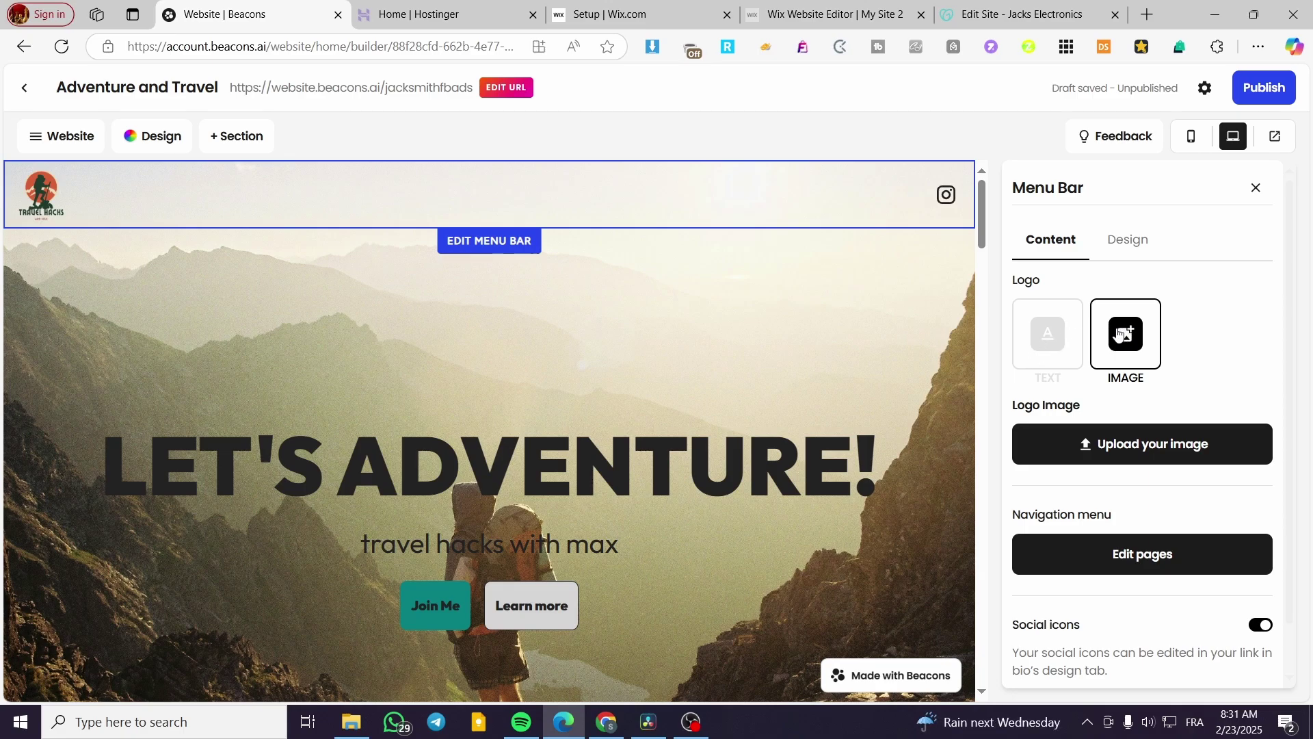
pyautogui.scroll(-1, 1044, 334)
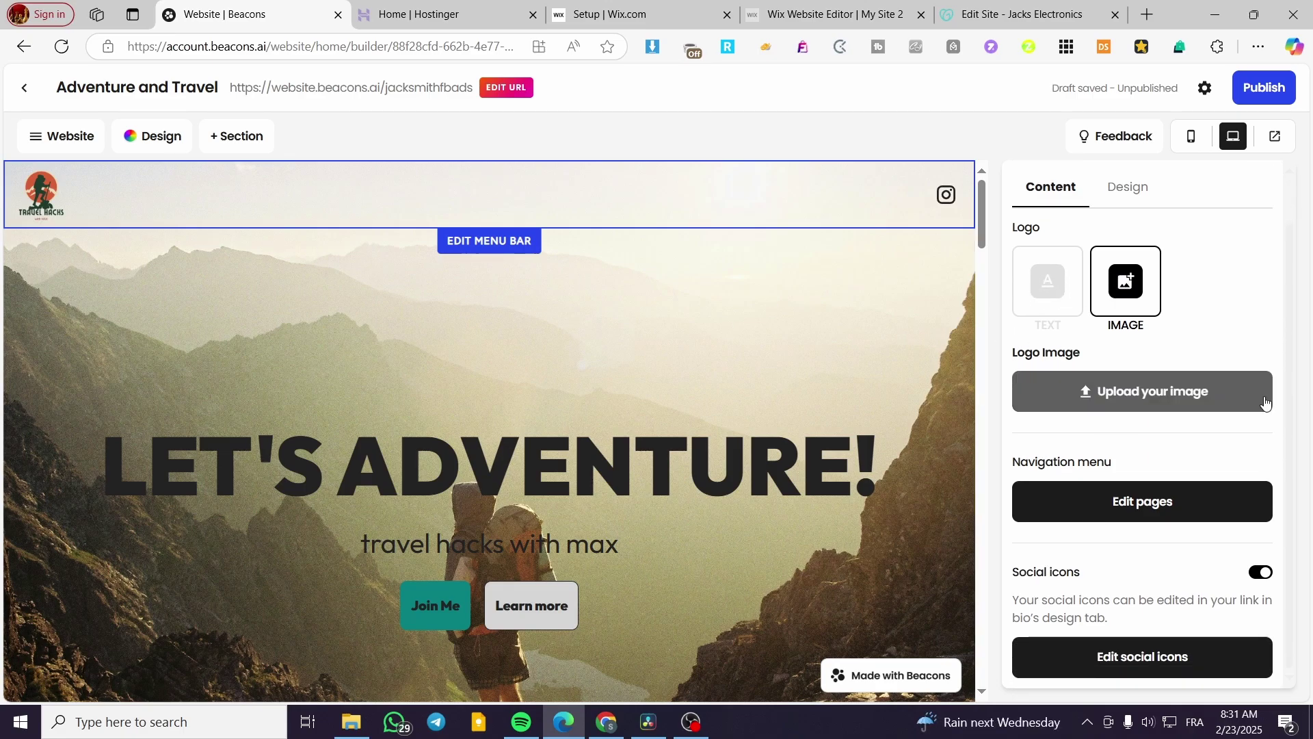
# - Turn on Show in navigation for the Home page and close the pages list
pyautogui.click(1148, 520)
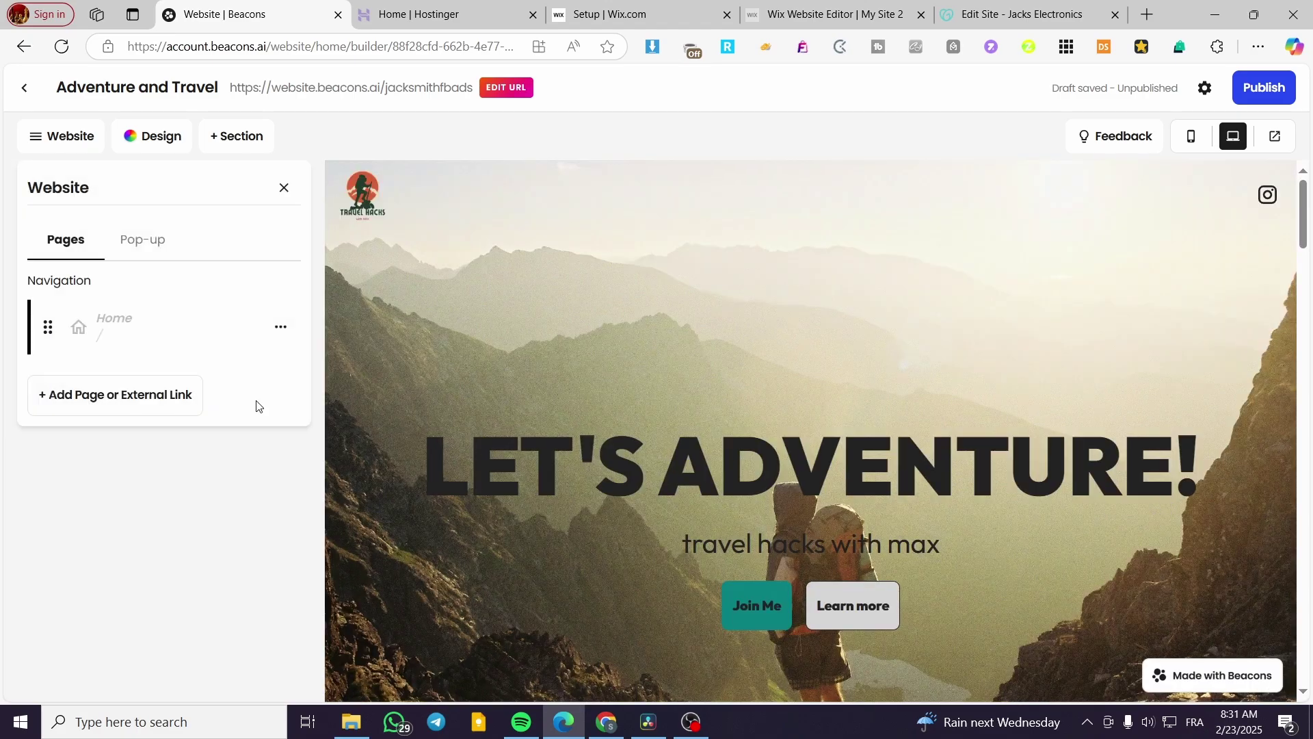
pyautogui.click(283, 328)
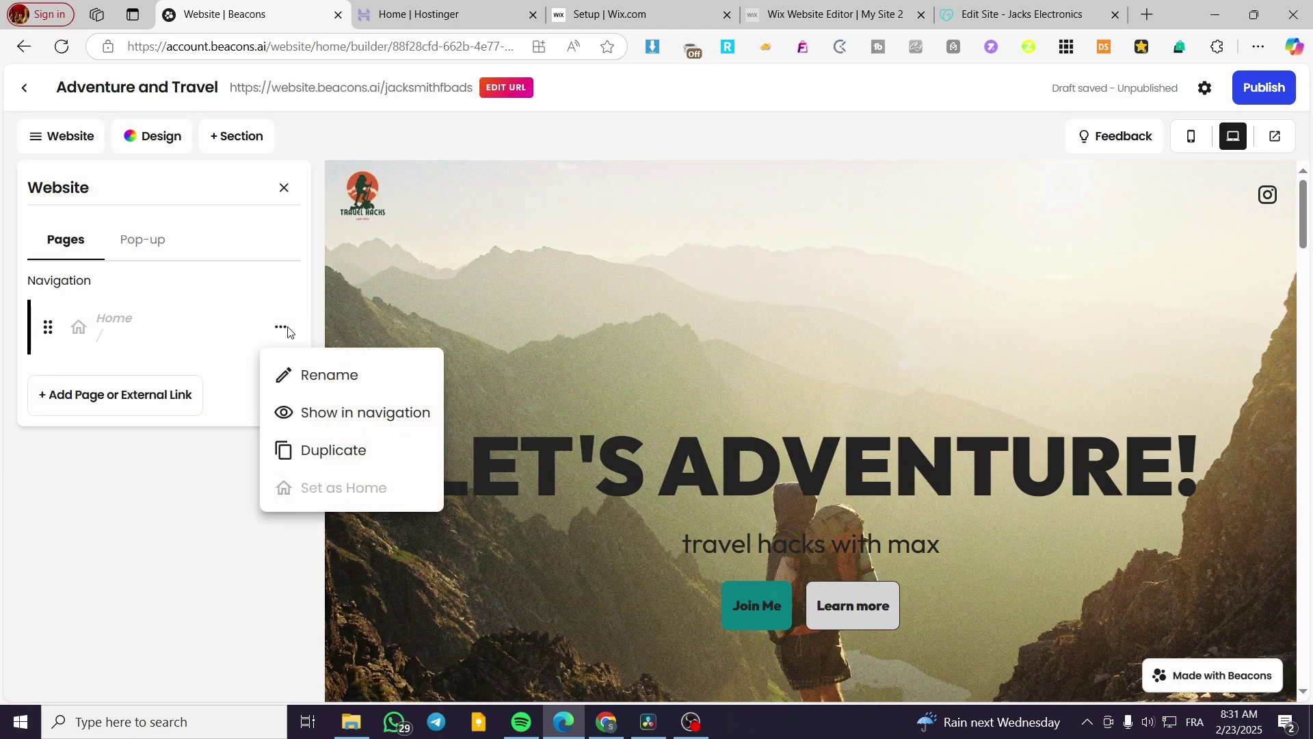
pyautogui.rightClick(288, 331)
pyautogui.click(182, 190)
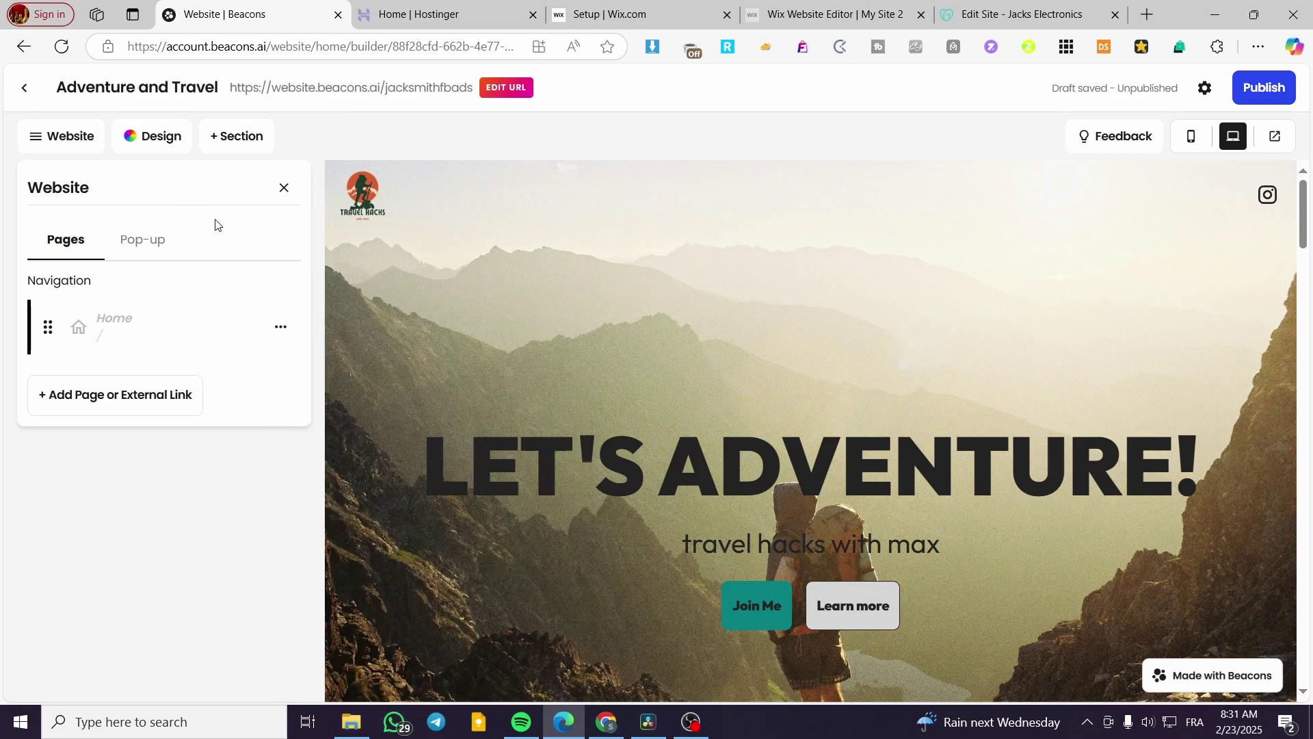
pyautogui.click(284, 328)
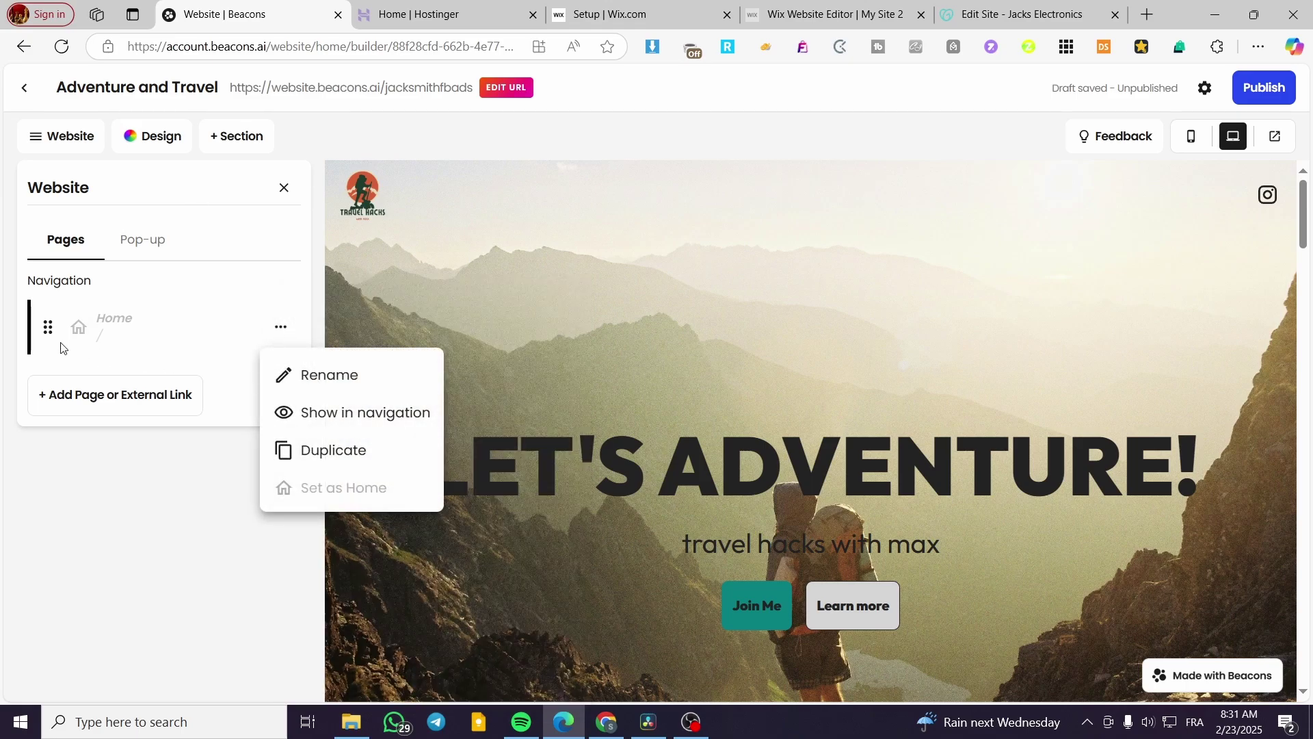
pyautogui.click(380, 417)
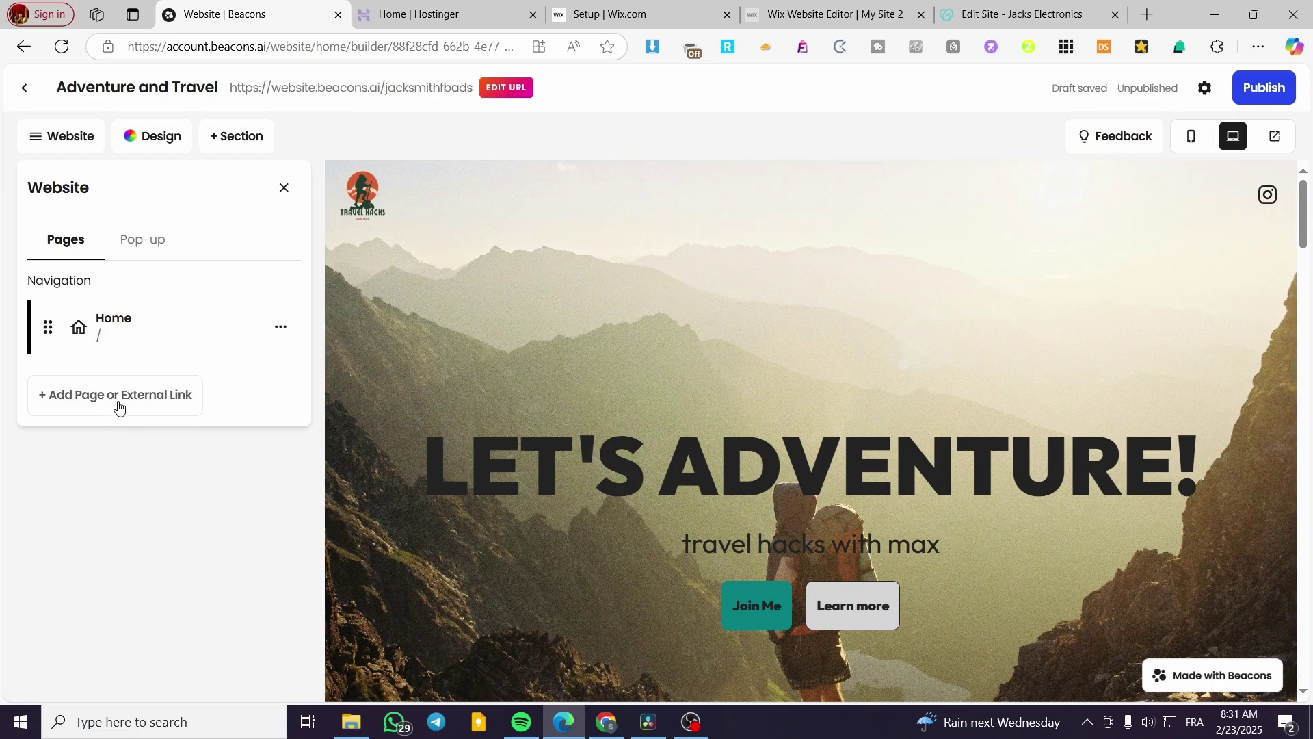
pyautogui.click(281, 327)
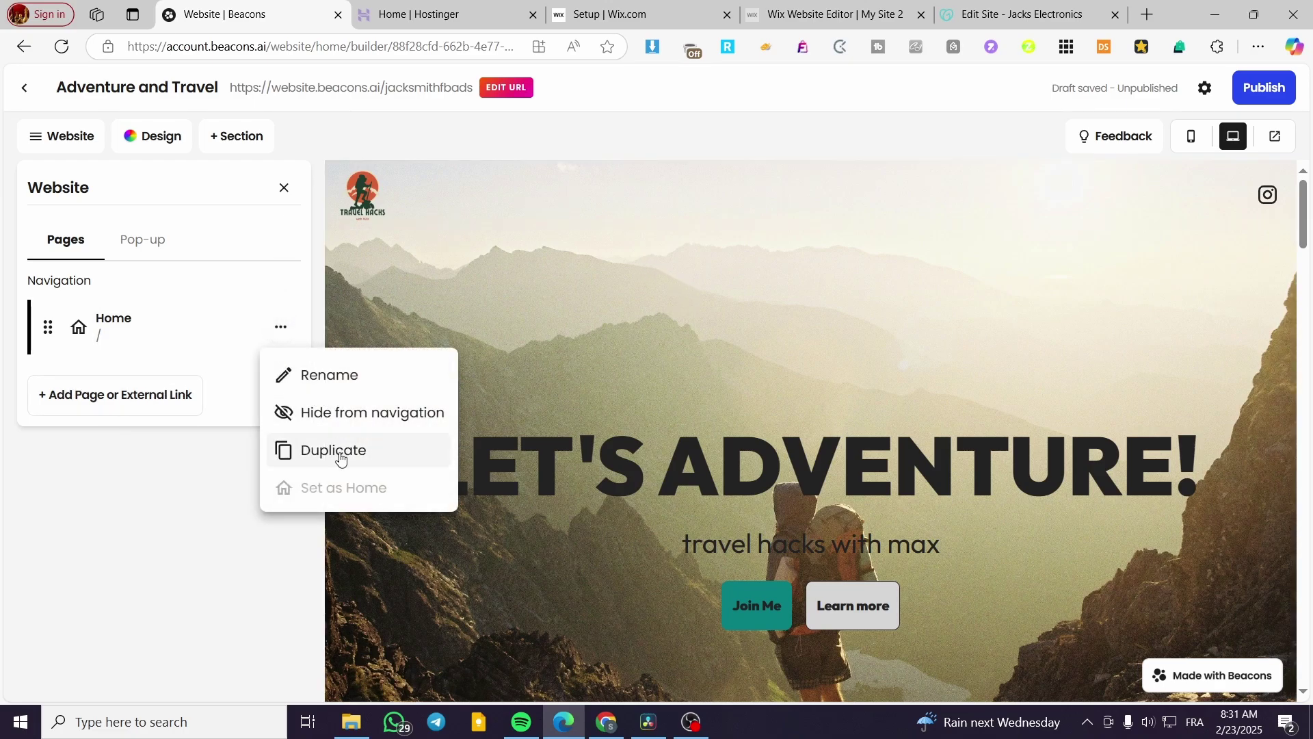
pyautogui.click(282, 185)
pyautogui.click(283, 186)
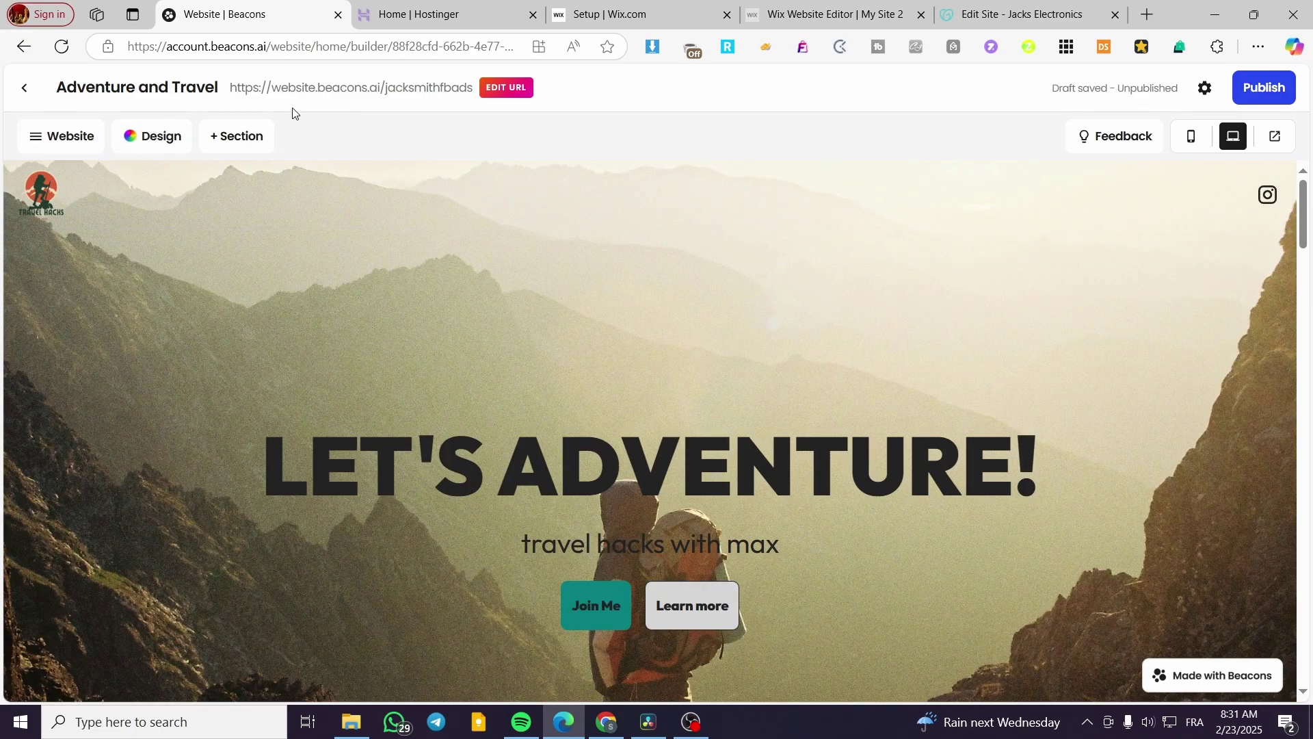
# - Switch to the mobile preview and select the hero section
pyautogui.click(1191, 137)
pyautogui.scroll(-1, 613, 400)
pyautogui.scroll(-3, 613, 401)
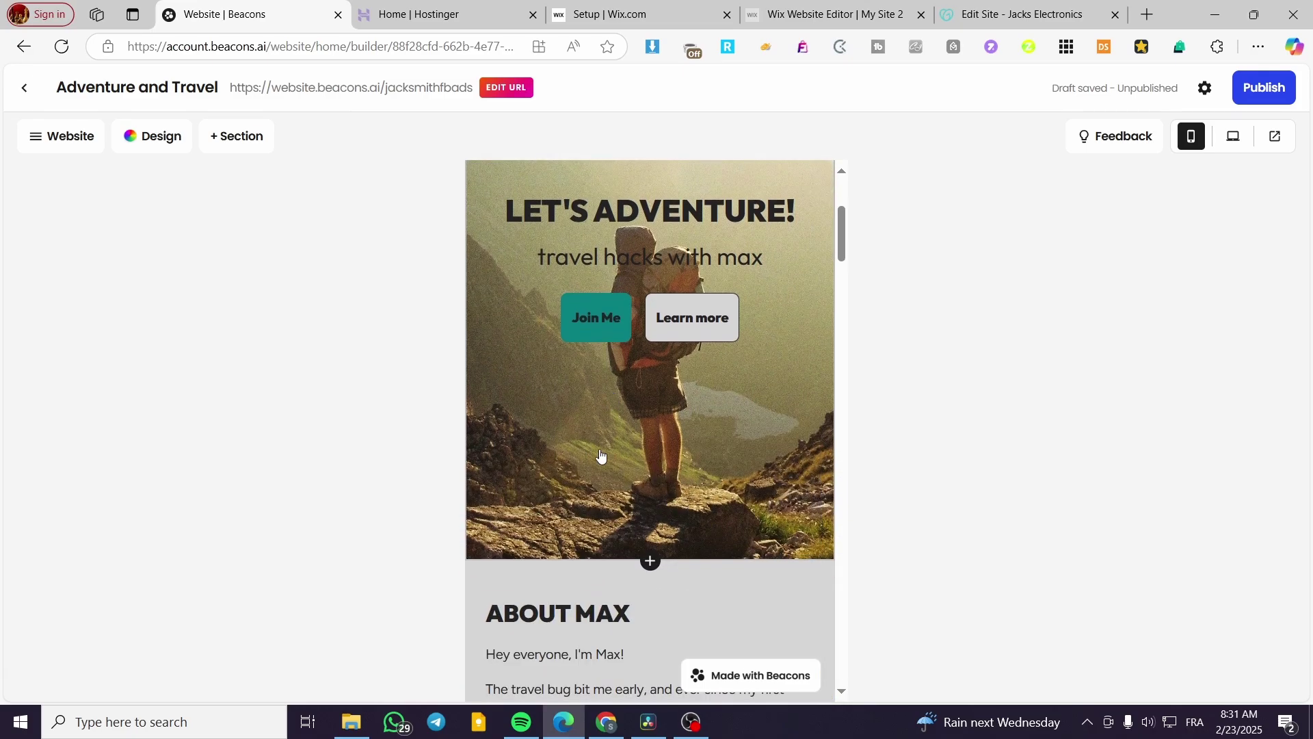
pyautogui.click(602, 460)
pyautogui.scroll(-5, 792, 536)
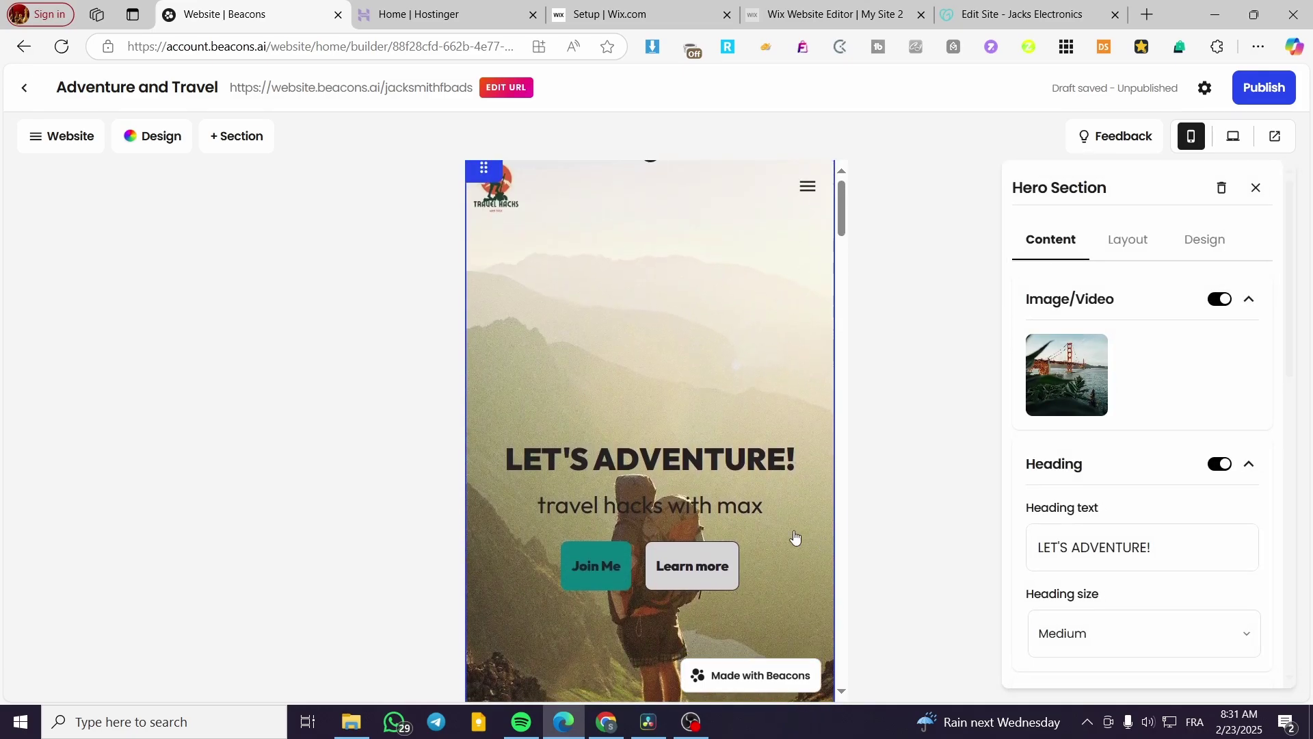
pyautogui.moveTo(841, 286); pyautogui.dragTo(842, 314)
# - Reload the editor, return to the website builder and switch back to mobile view
pyautogui.rightClick(842, 314)
pyautogui.click(844, 316)
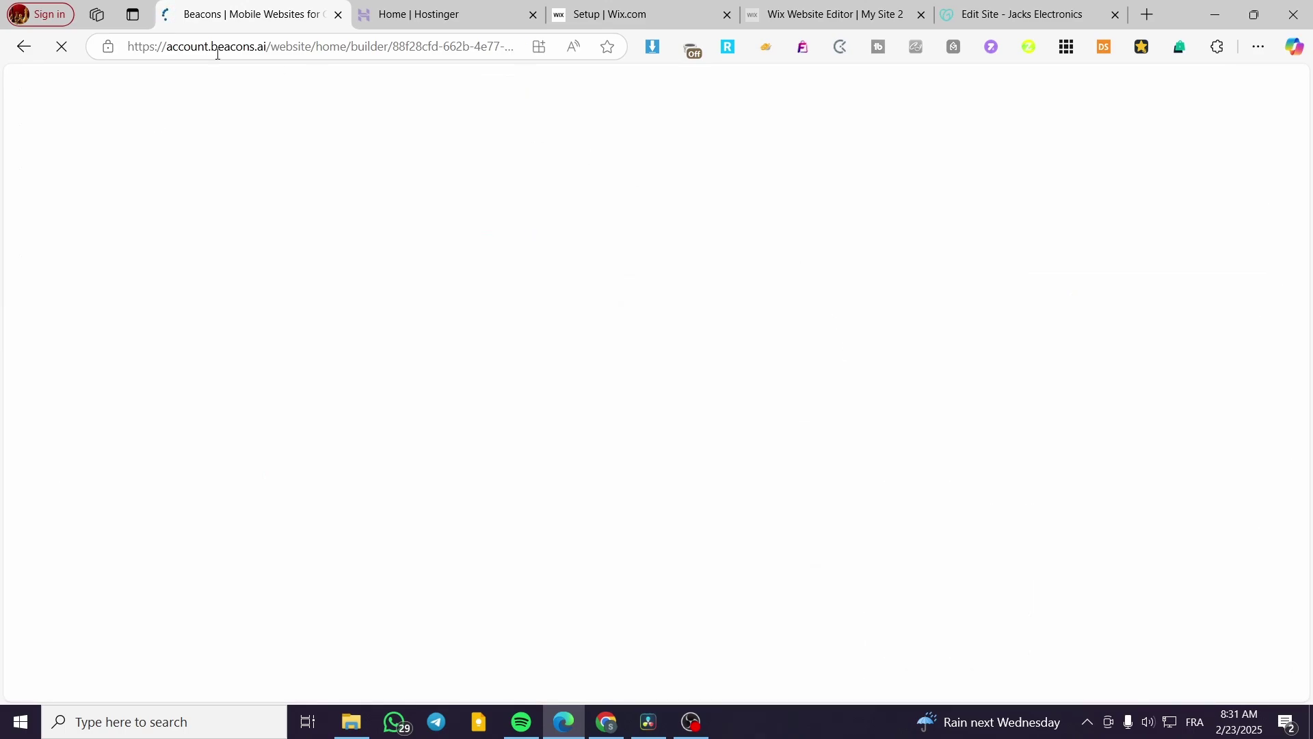
pyautogui.click(23, 47)
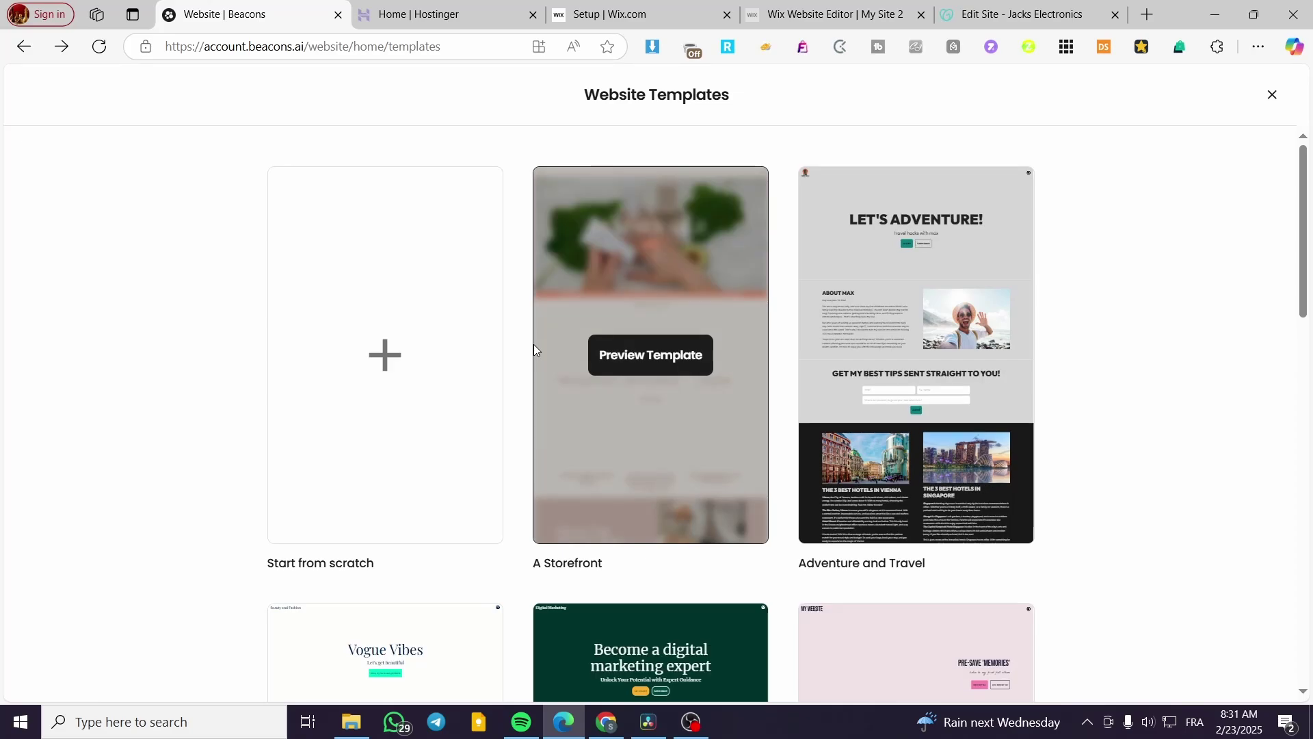
pyautogui.click(63, 48)
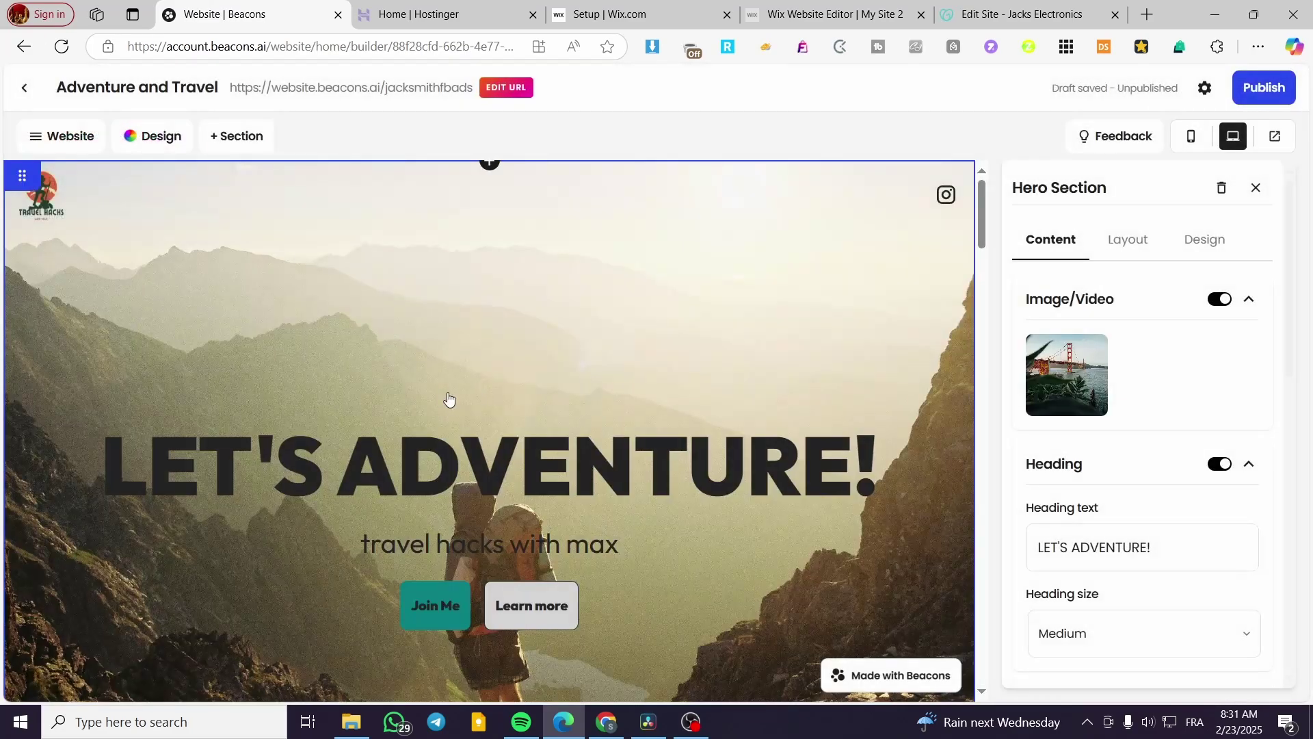
pyautogui.click(1191, 135)
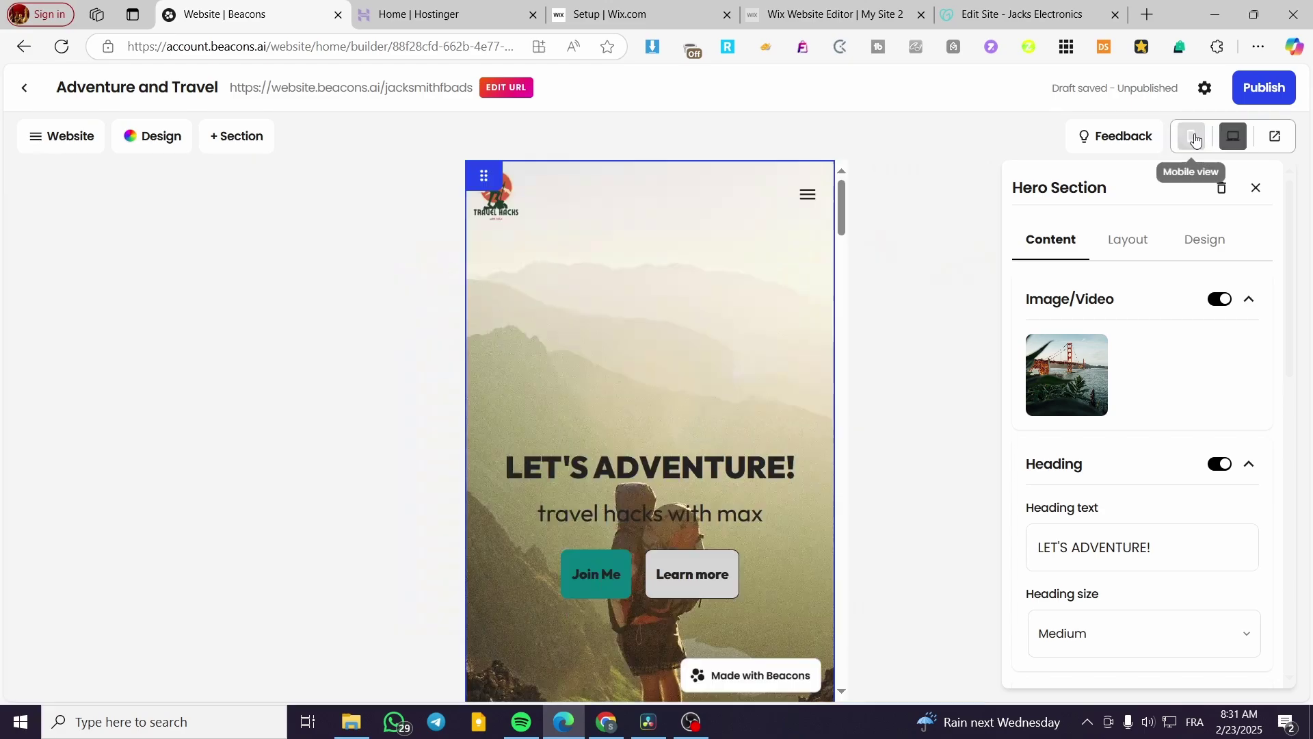
# - Expand and close the mobile navigation menu, then select the Vienna and Singapore hotels section
pyautogui.click(810, 196)
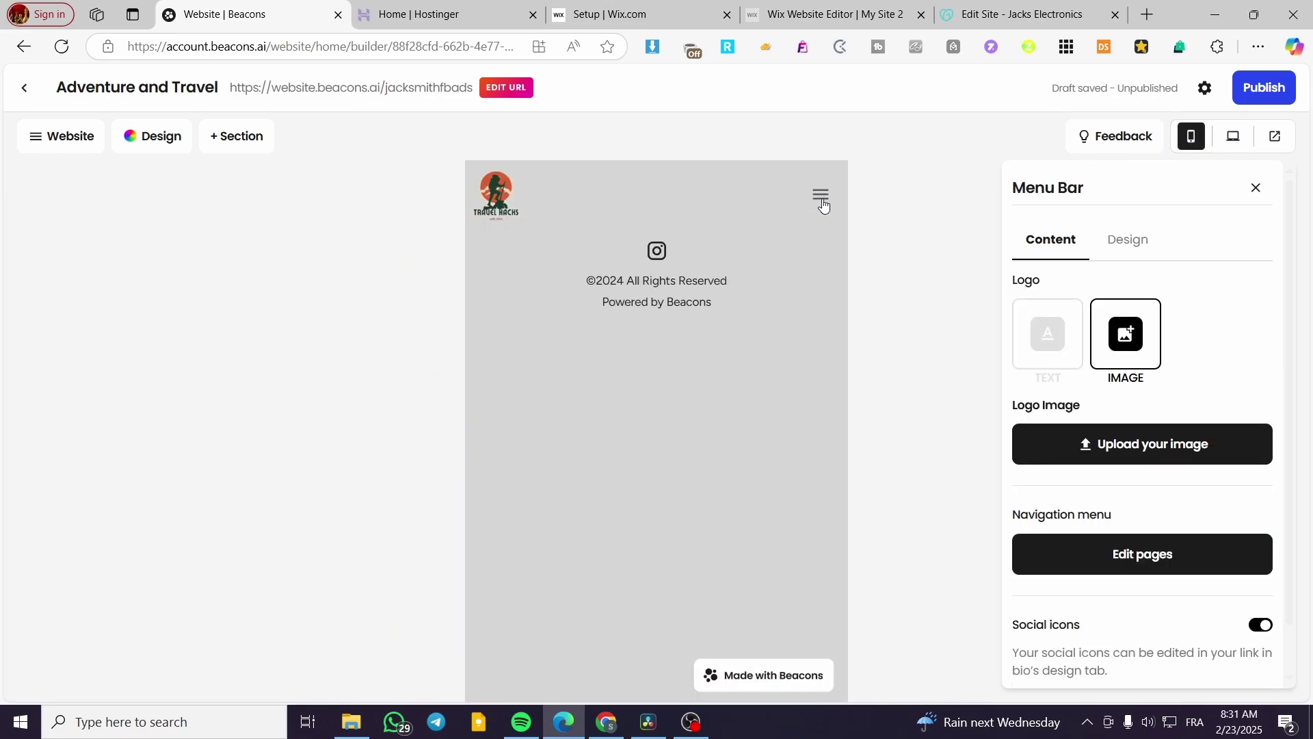
pyautogui.click(823, 205)
pyautogui.moveTo(840, 189); pyautogui.dragTo(844, 321)
pyautogui.moveTo(841, 378); pyautogui.dragTo(836, 478)
pyautogui.click(719, 426)
# - Scroll the mobile layout from the 'LET'S ADVENTURE!' hero to 'WHERE DO YOU WANT TO GO NEXT?'
pyautogui.scroll(5, 753, 417)
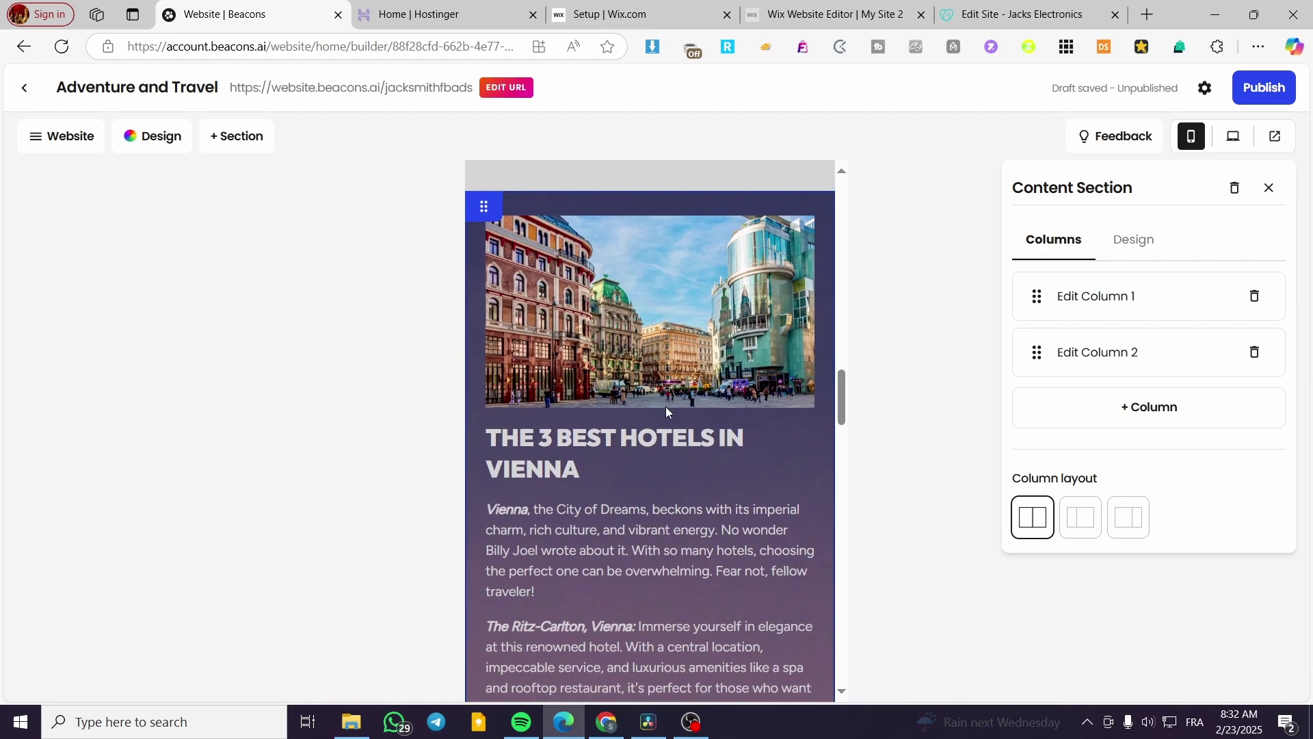
pyautogui.scroll(3, 667, 406)
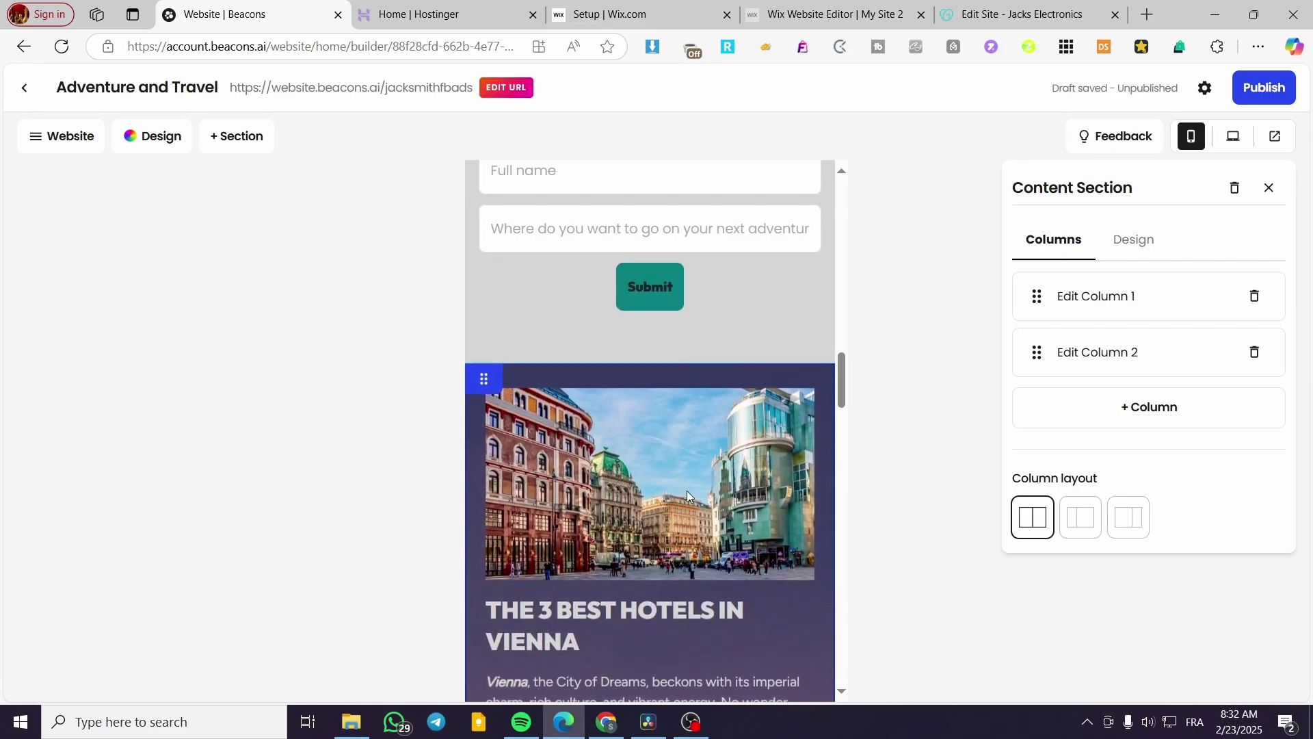
pyautogui.scroll(-1, 761, 410)
pyautogui.scroll(-10, 760, 410)
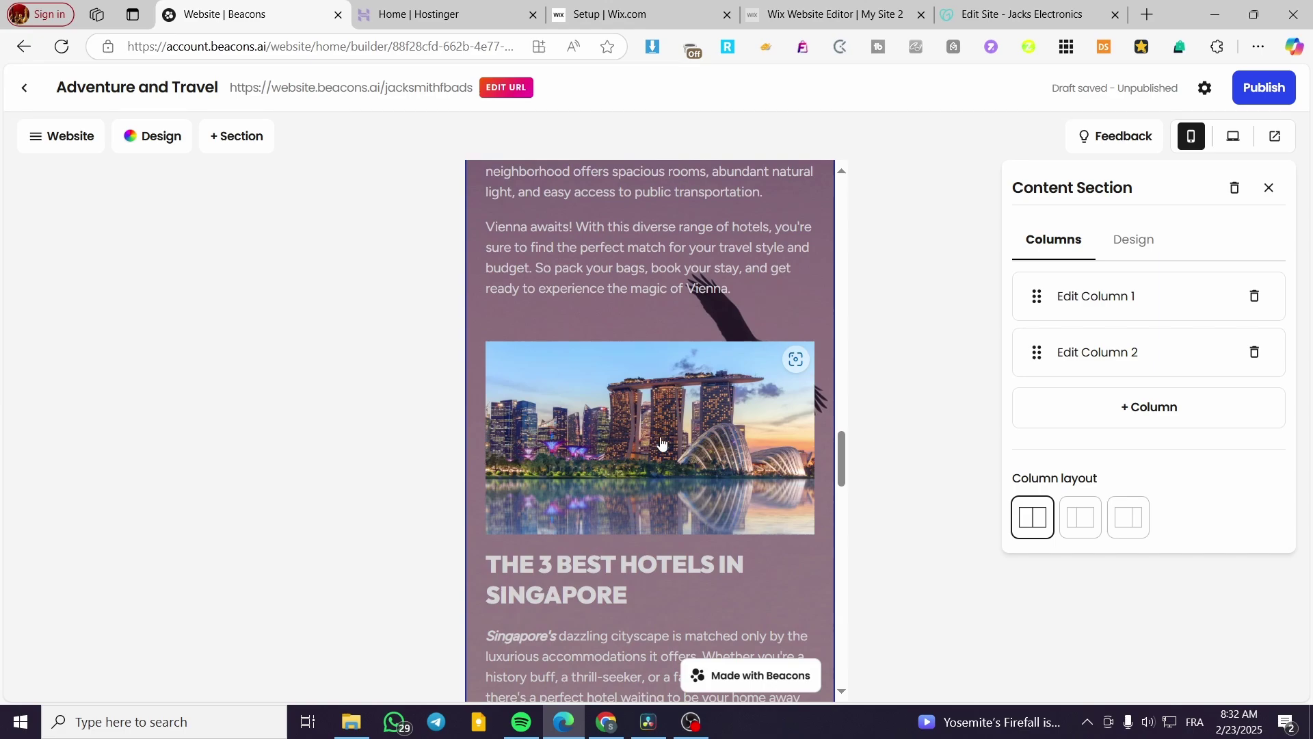
pyautogui.scroll(-10, 635, 431)
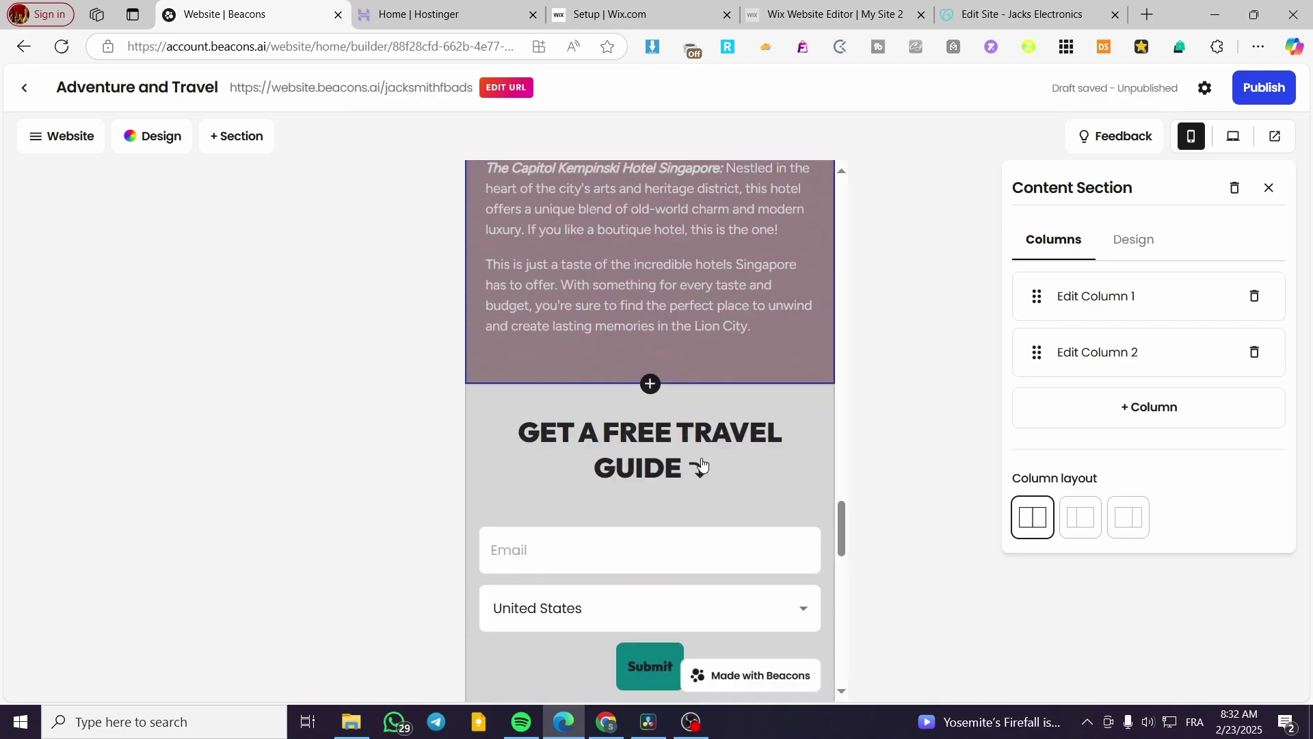
pyautogui.scroll(-5, 700, 446)
pyautogui.scroll(-3, 700, 446)
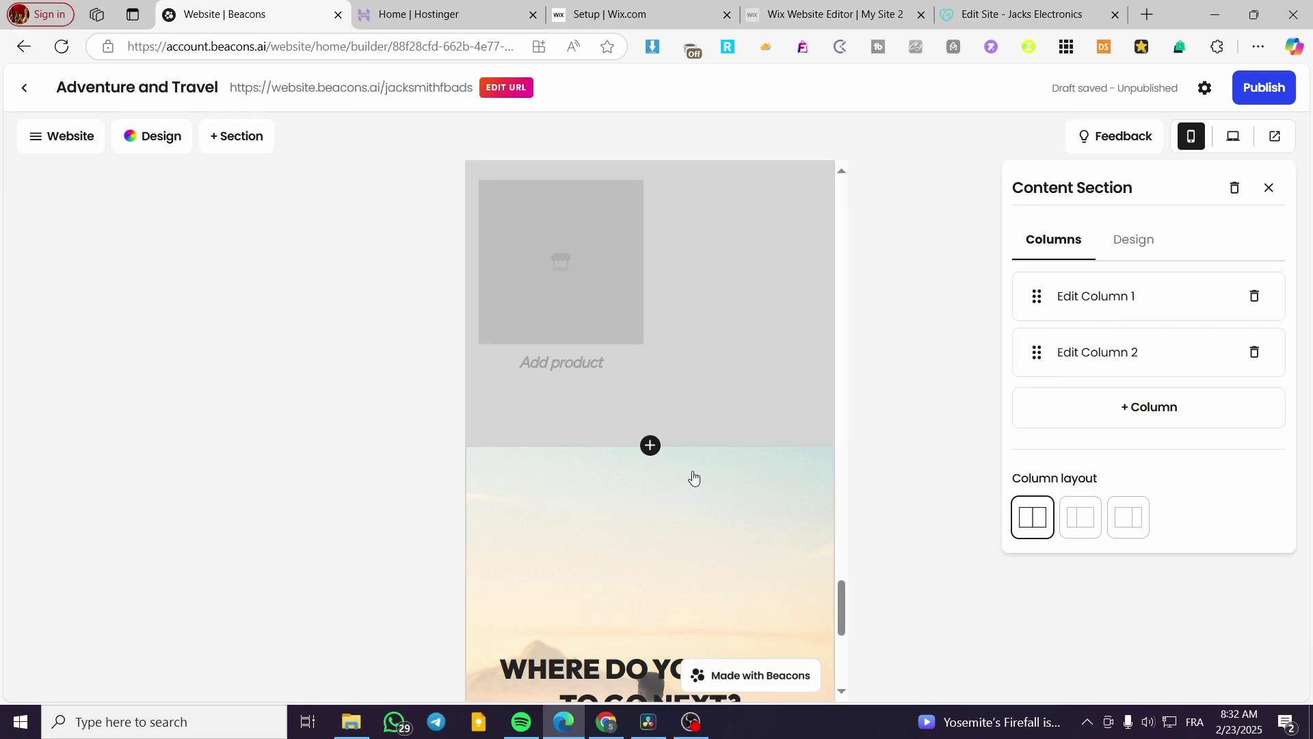
pyautogui.moveTo(840, 601); pyautogui.dragTo(921, 178)
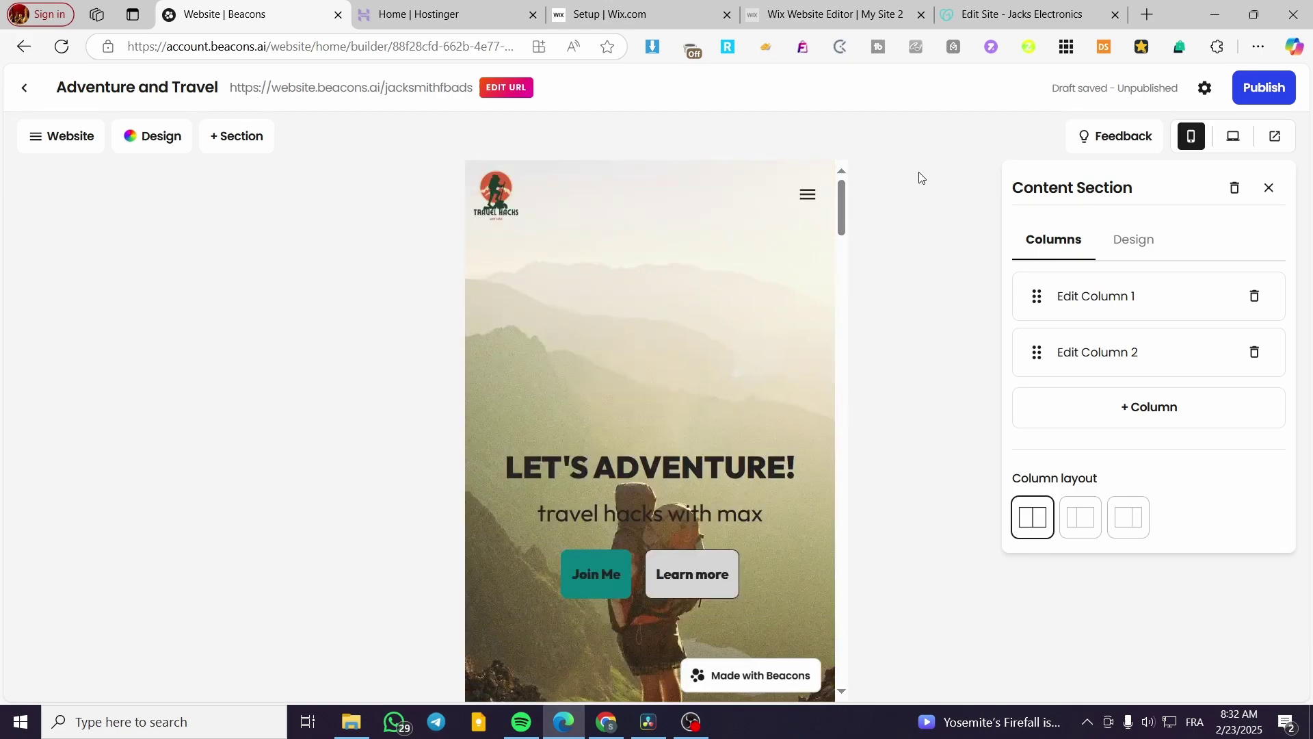
# - Switch to desktop view and scroll to the side-by-side Vienna and Singapore hotel guides
pyautogui.click(1234, 136)
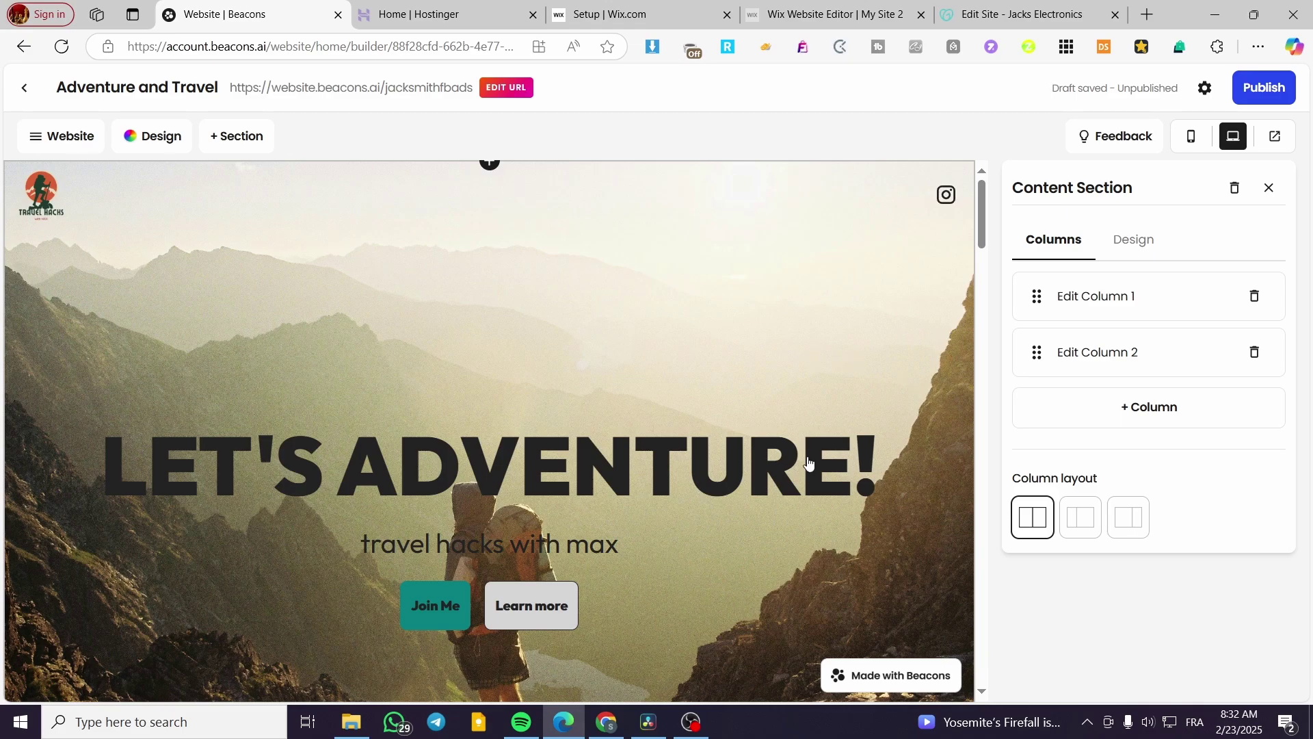
pyautogui.scroll(-5, 601, 451)
pyautogui.scroll(-3, 395, 436)
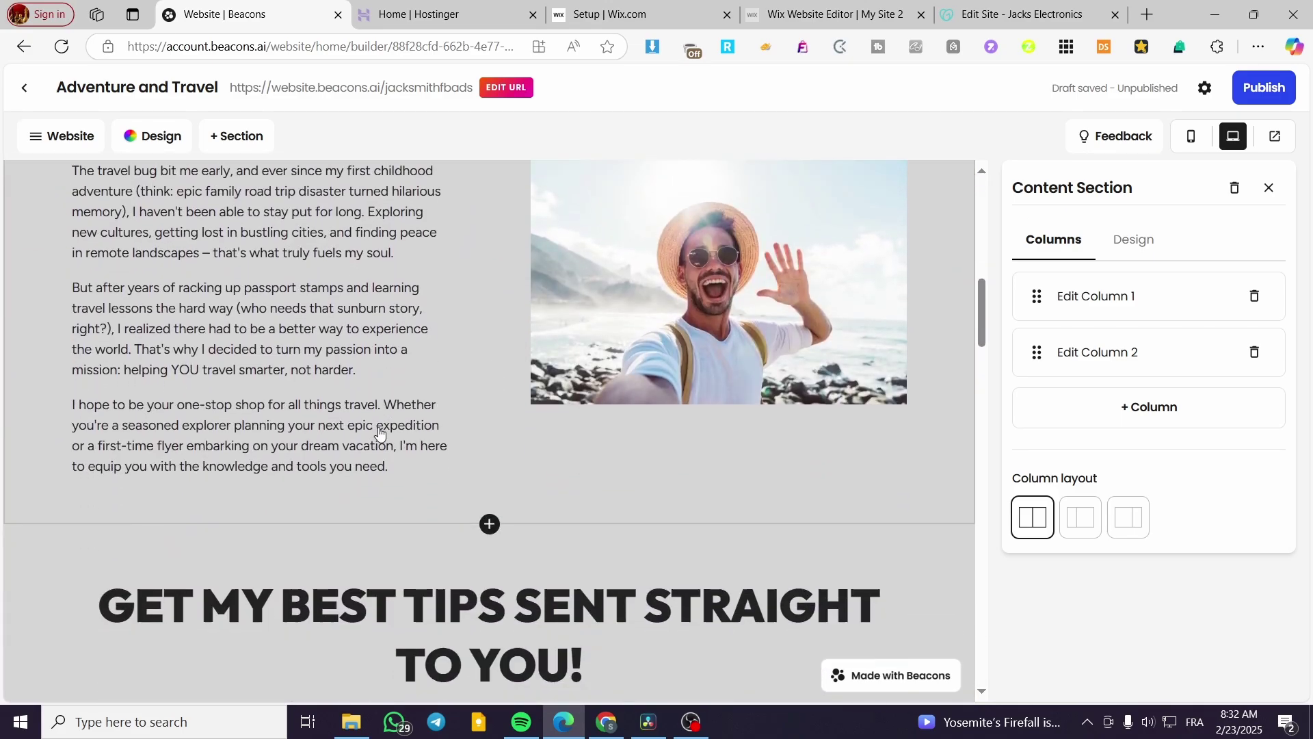
pyautogui.scroll(-2, 602, 444)
pyautogui.scroll(-1, 602, 445)
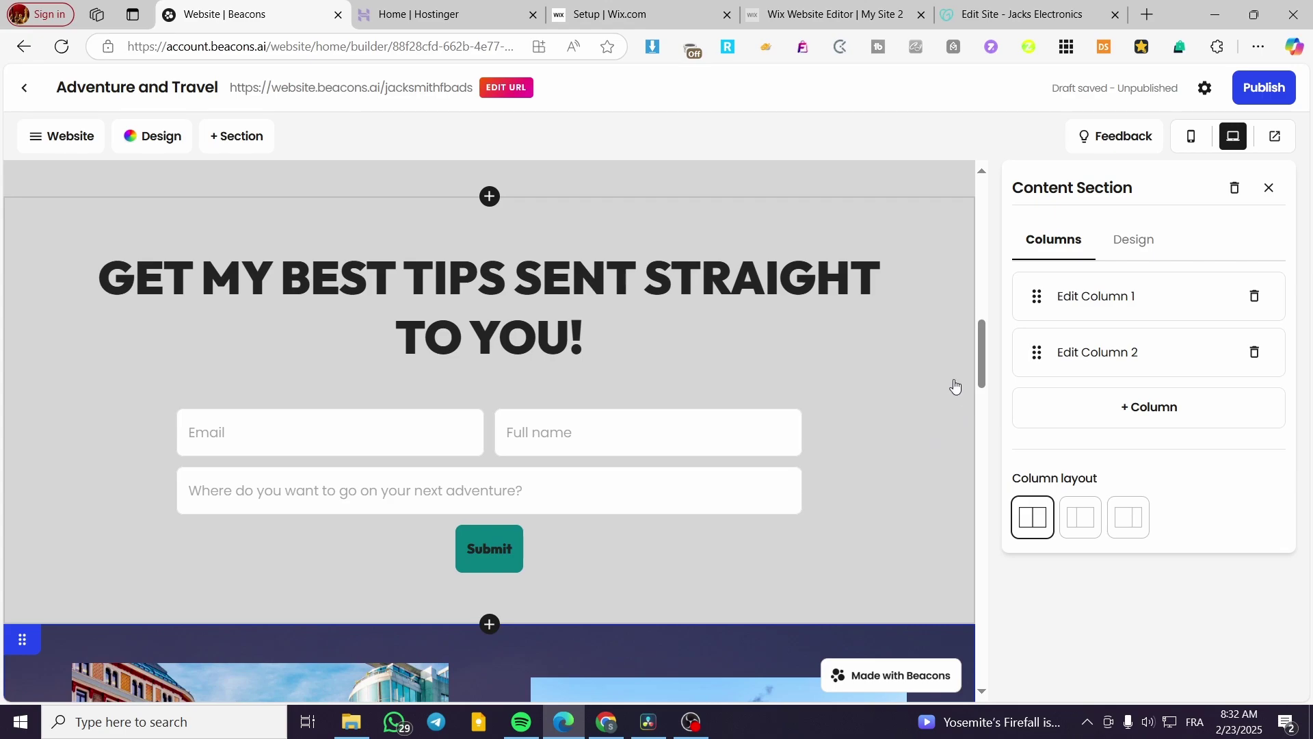
pyautogui.moveTo(981, 342); pyautogui.dragTo(985, 411)
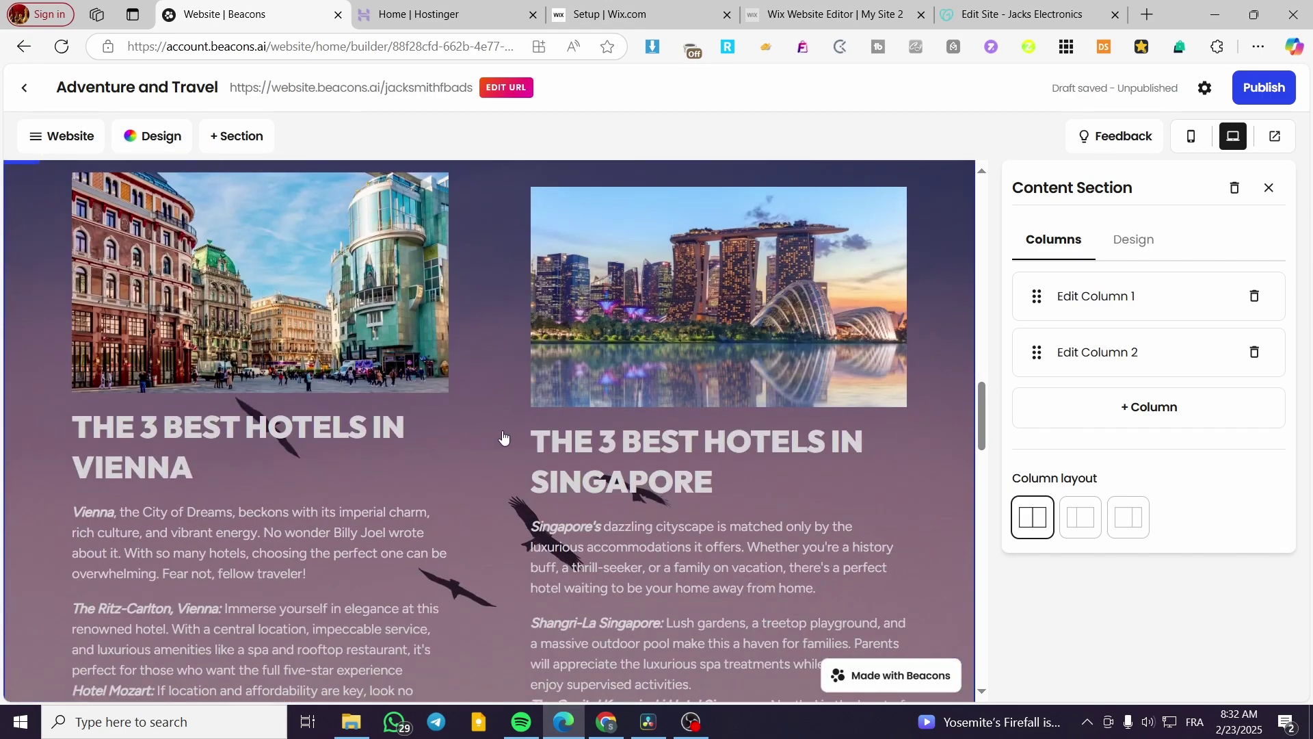